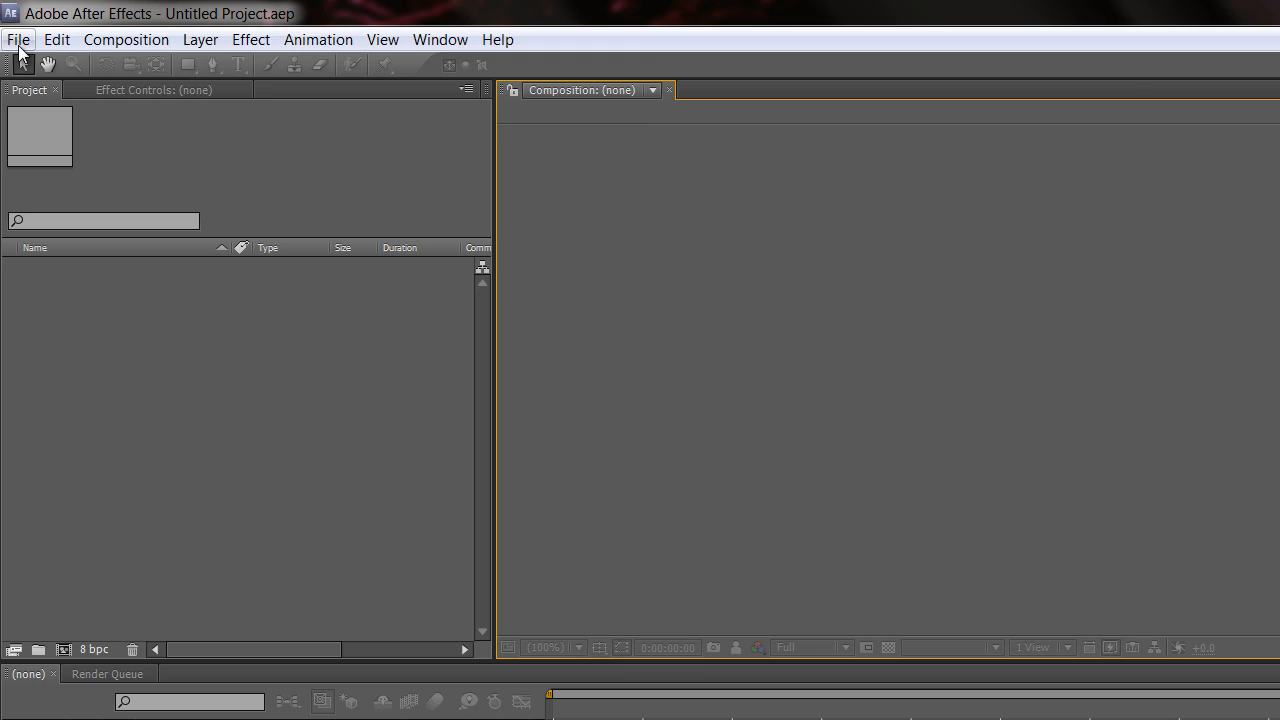
Import Highrise Roof End.MP4 from the Tutor folder in the Videos library and create a composition from that footage
mouse_move(100, 405)
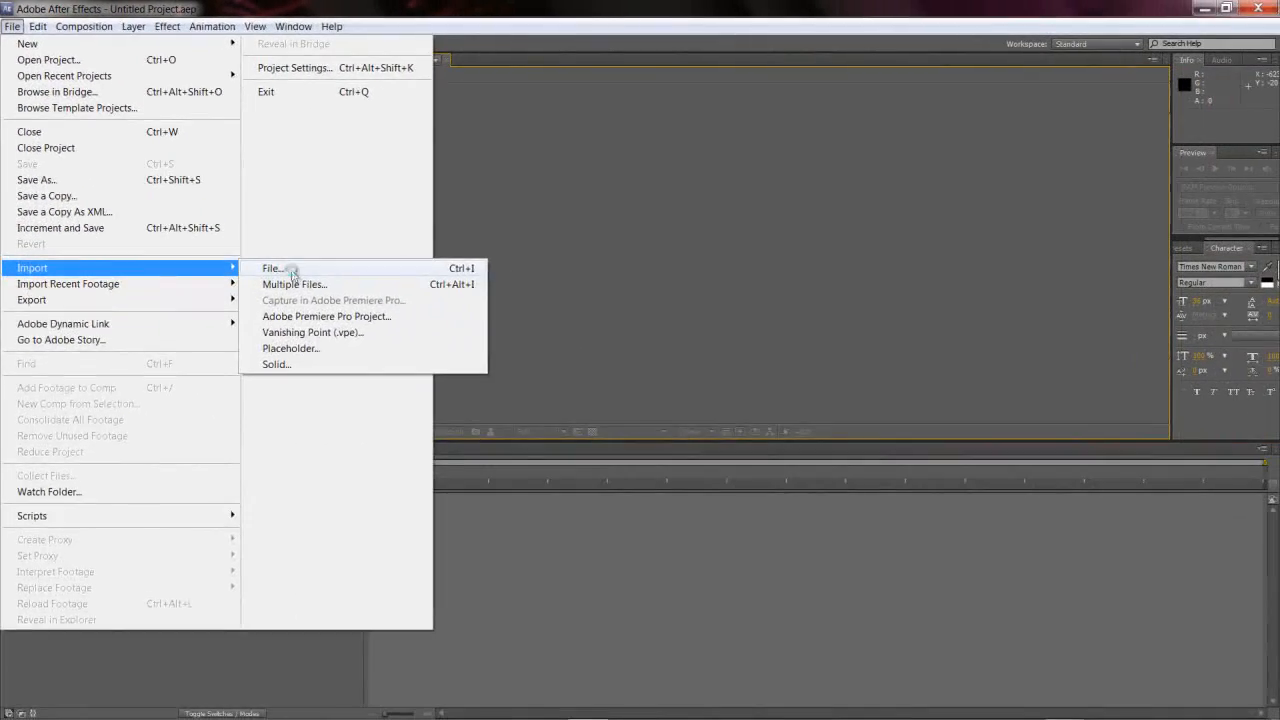
click(410, 402)
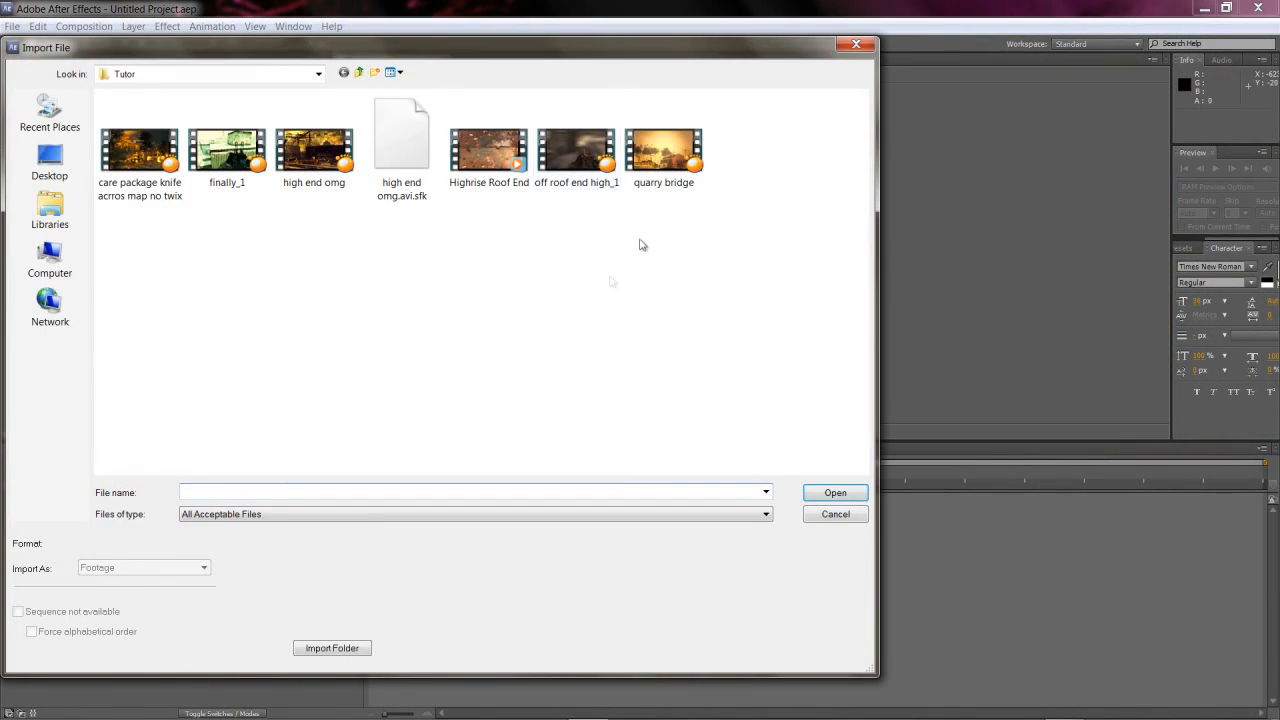
click(62, 213)
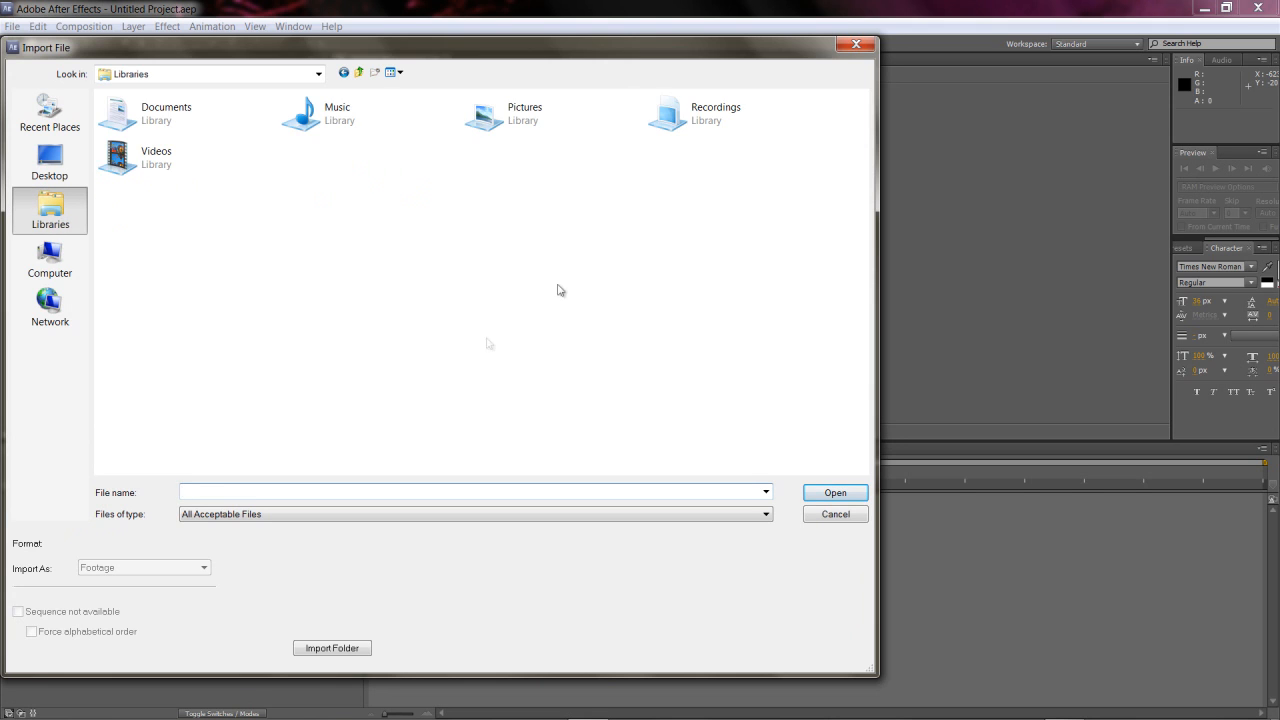
double_click(148, 176)
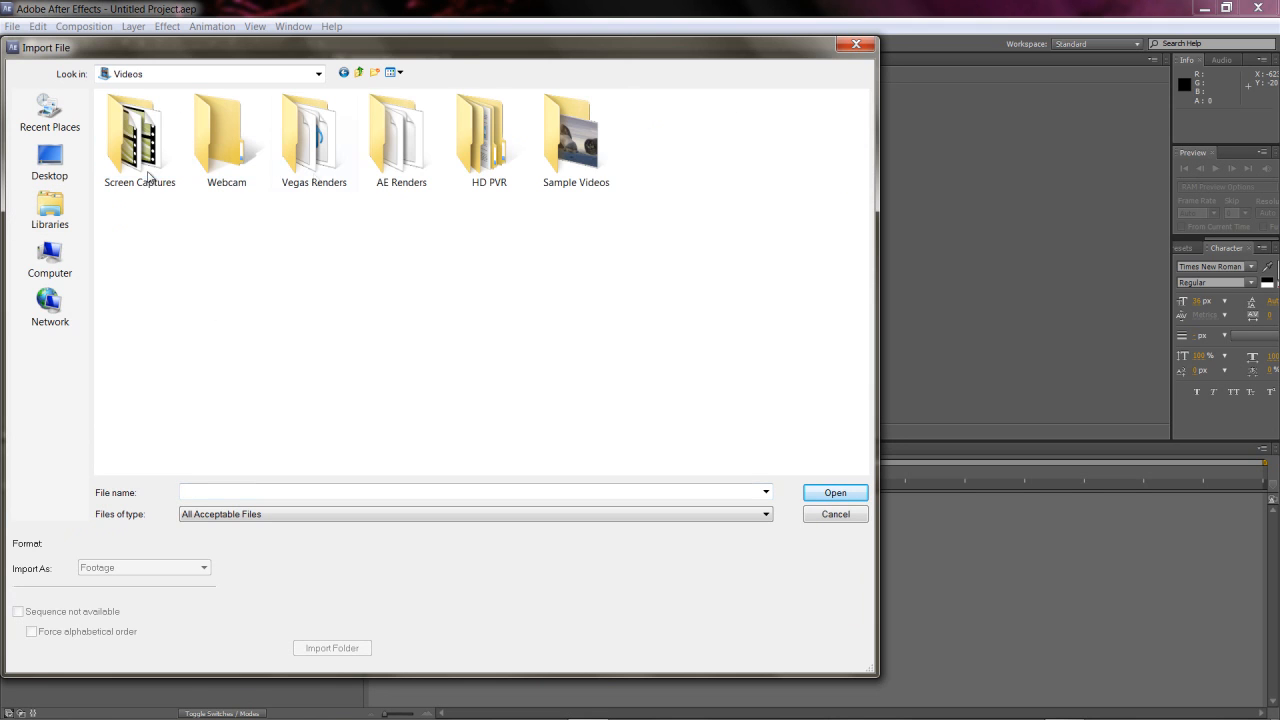
double_click(487, 152)
double_click(143, 121)
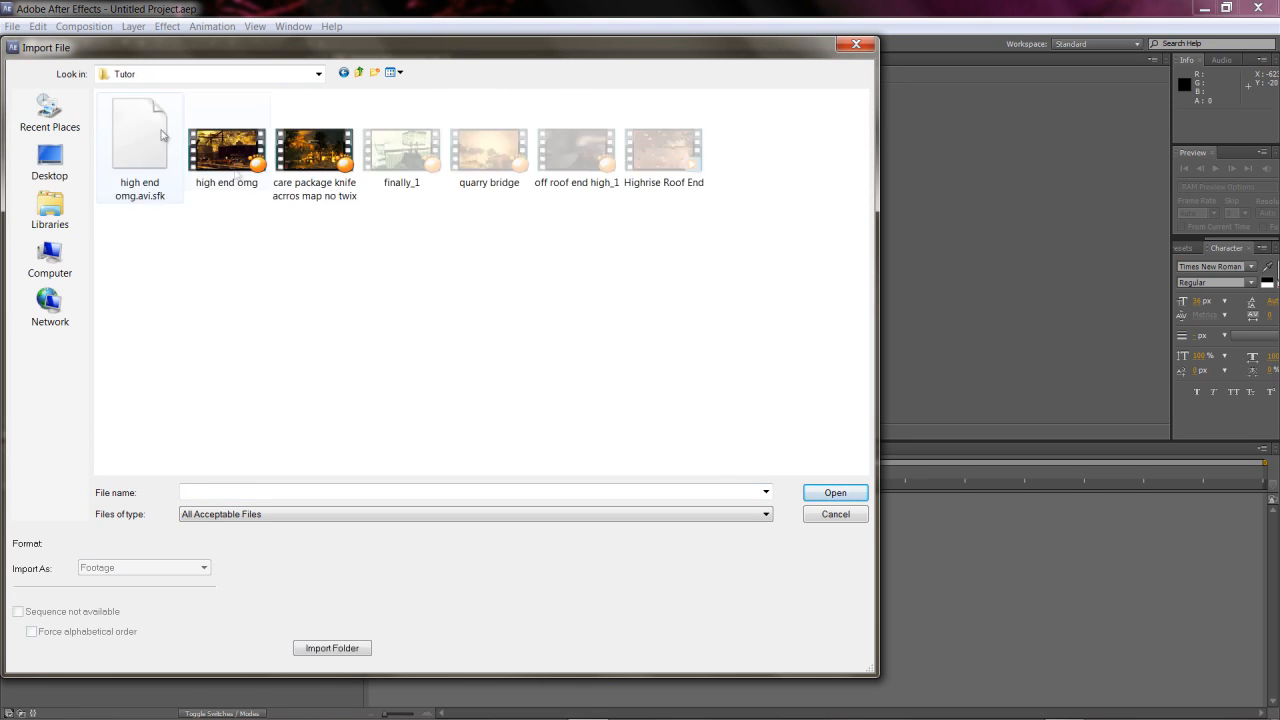
double_click(655, 163)
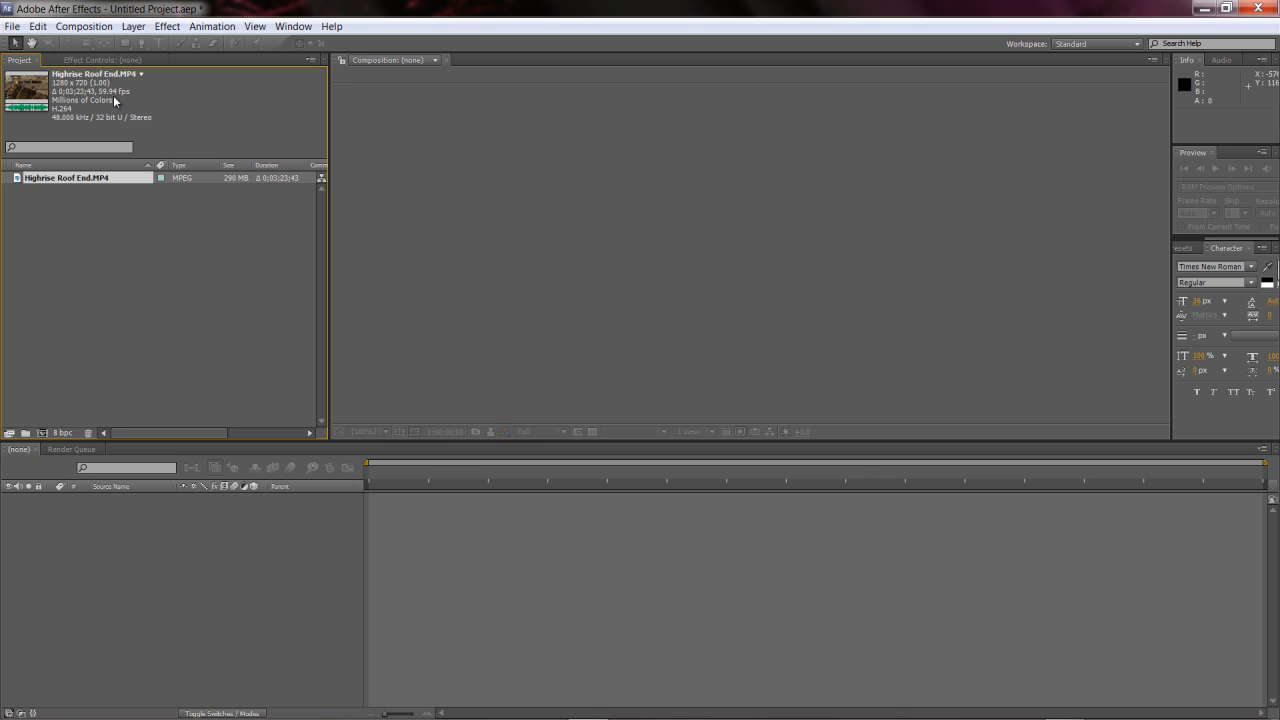
drag(22, 88, 45, 437)
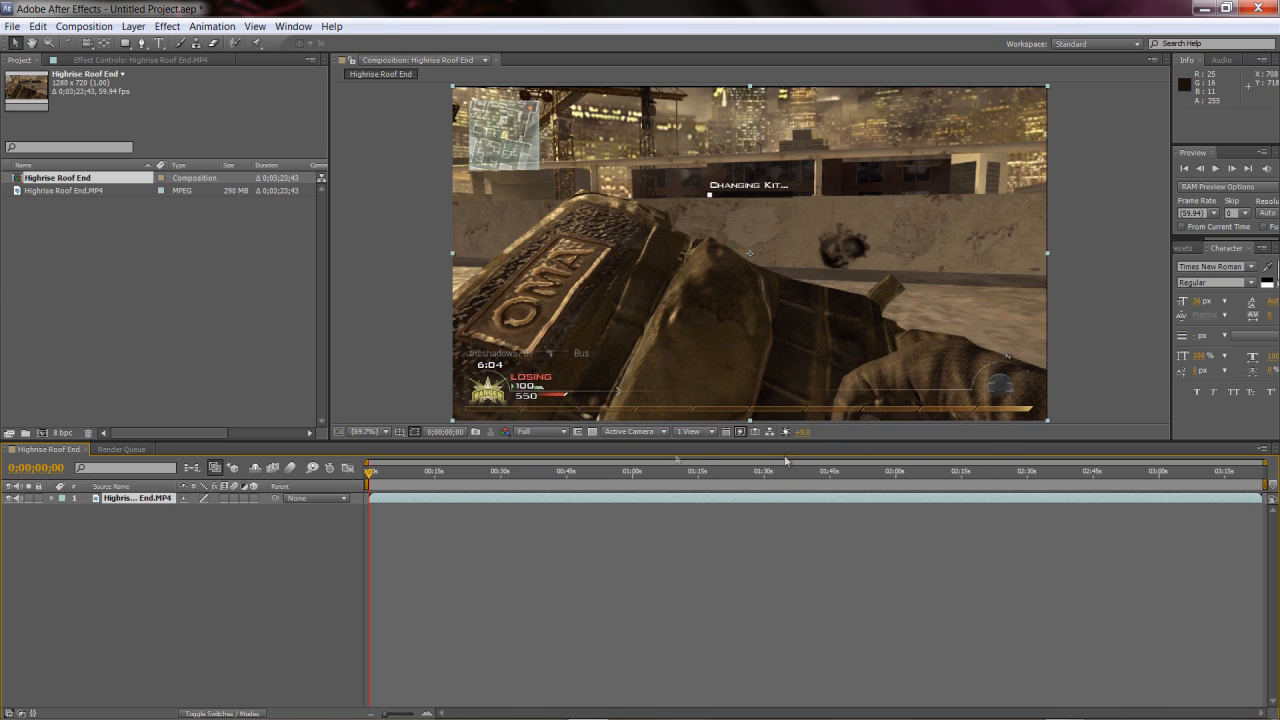
Scrub through the Highrise Roof End composition to locate the throwing-knife kill near its end
click(870, 478)
click(940, 478)
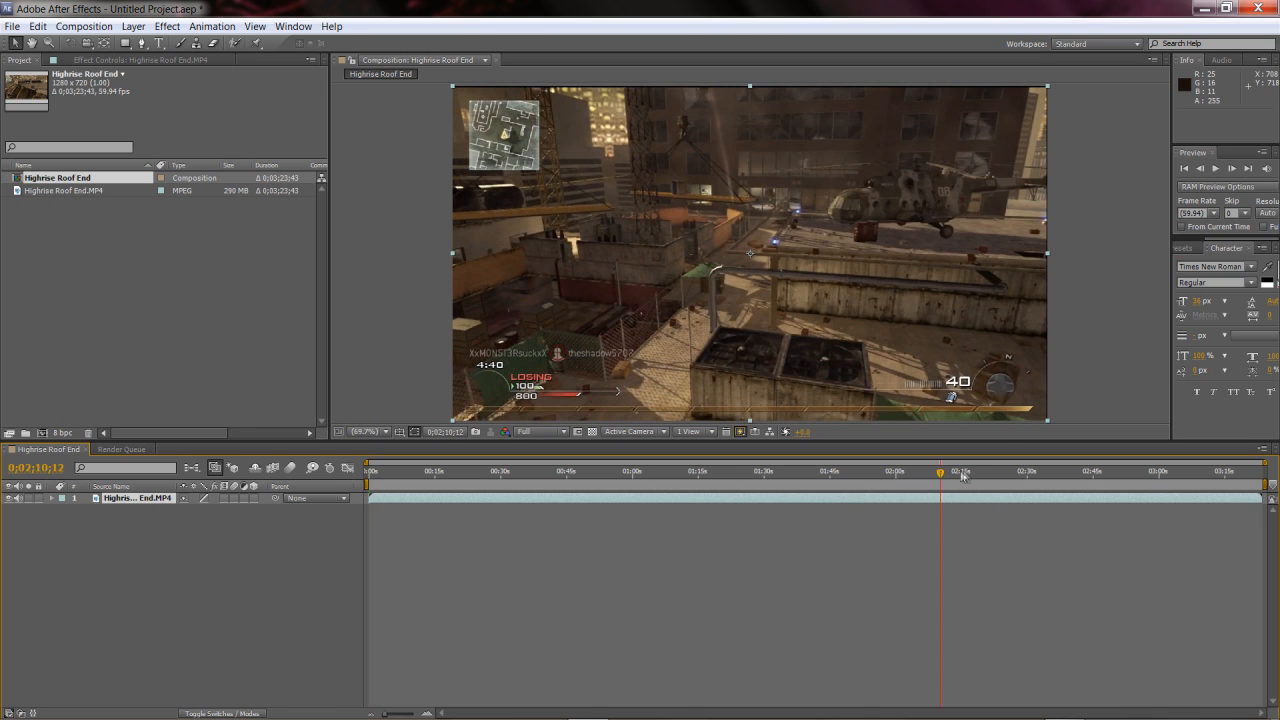
click(992, 474)
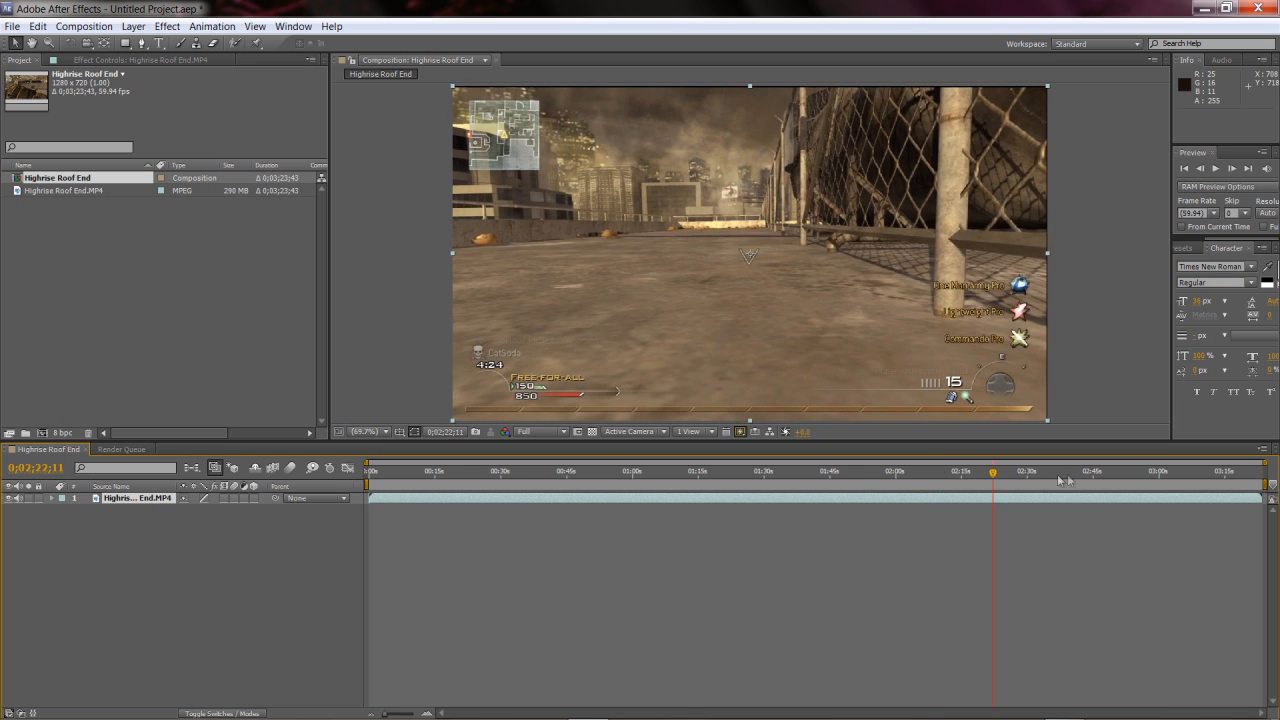
click(1079, 479)
click(1169, 477)
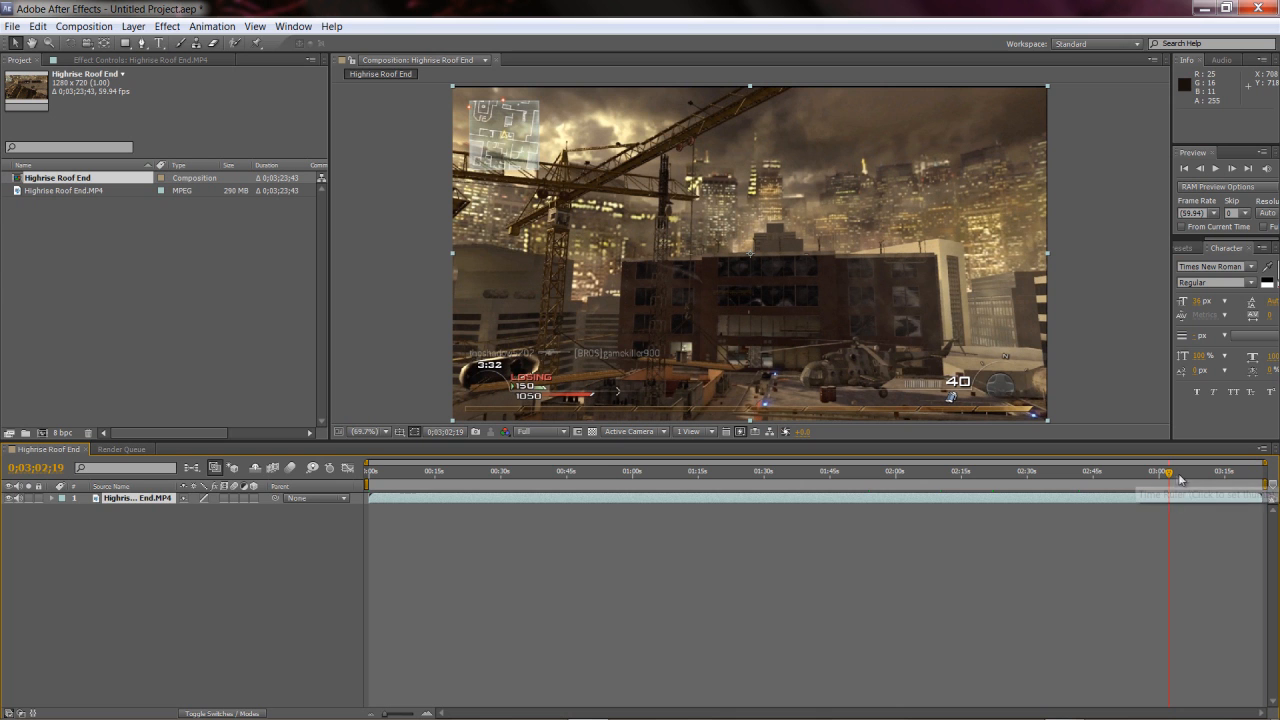
click(1183, 476)
click(1201, 478)
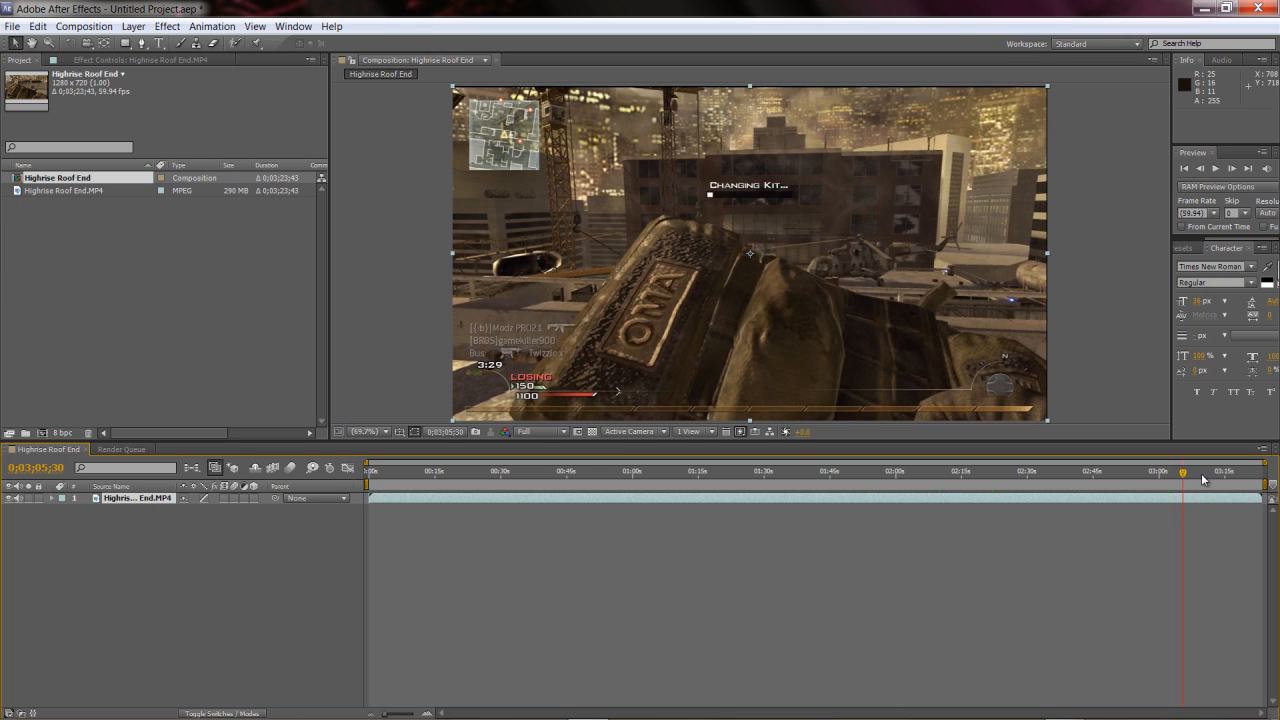
click(1218, 478)
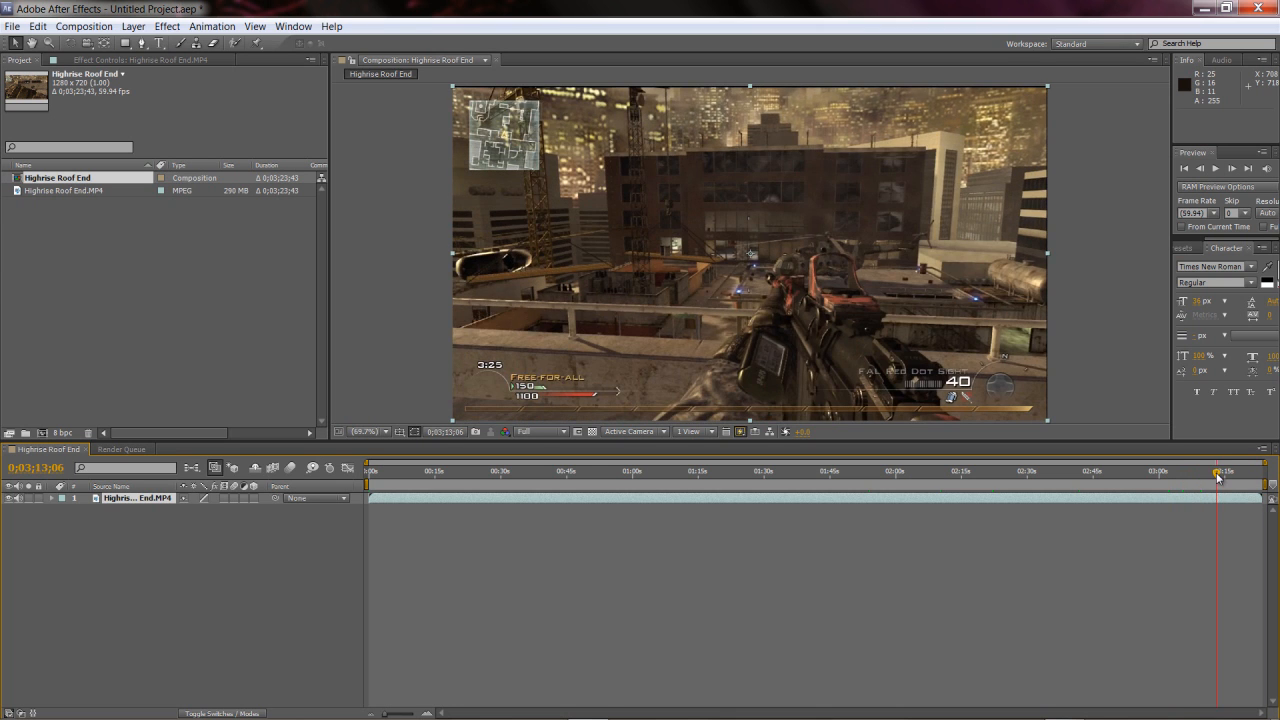
click(1233, 476)
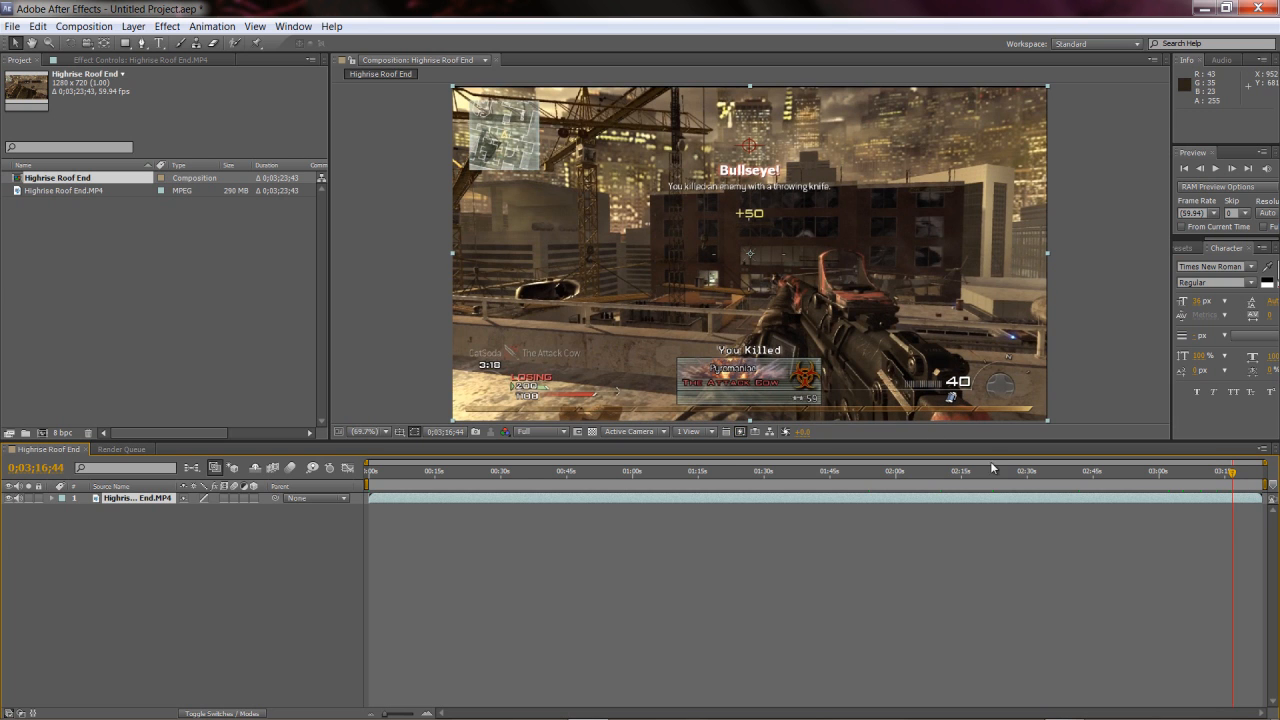
Set the composition's work area to start at 0;03;08;05 and end at about 0;03;21;36
click(1195, 476)
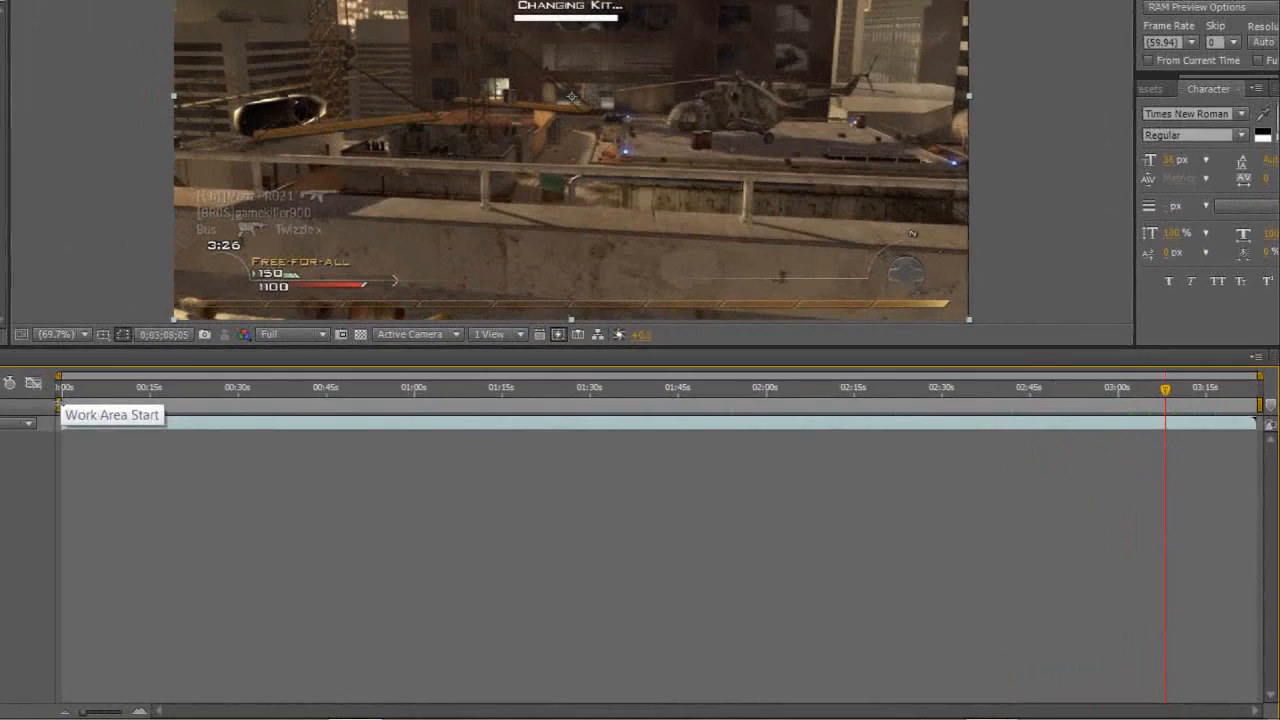
drag(367, 484, 908, 497)
drag(778, 404, 1164, 401)
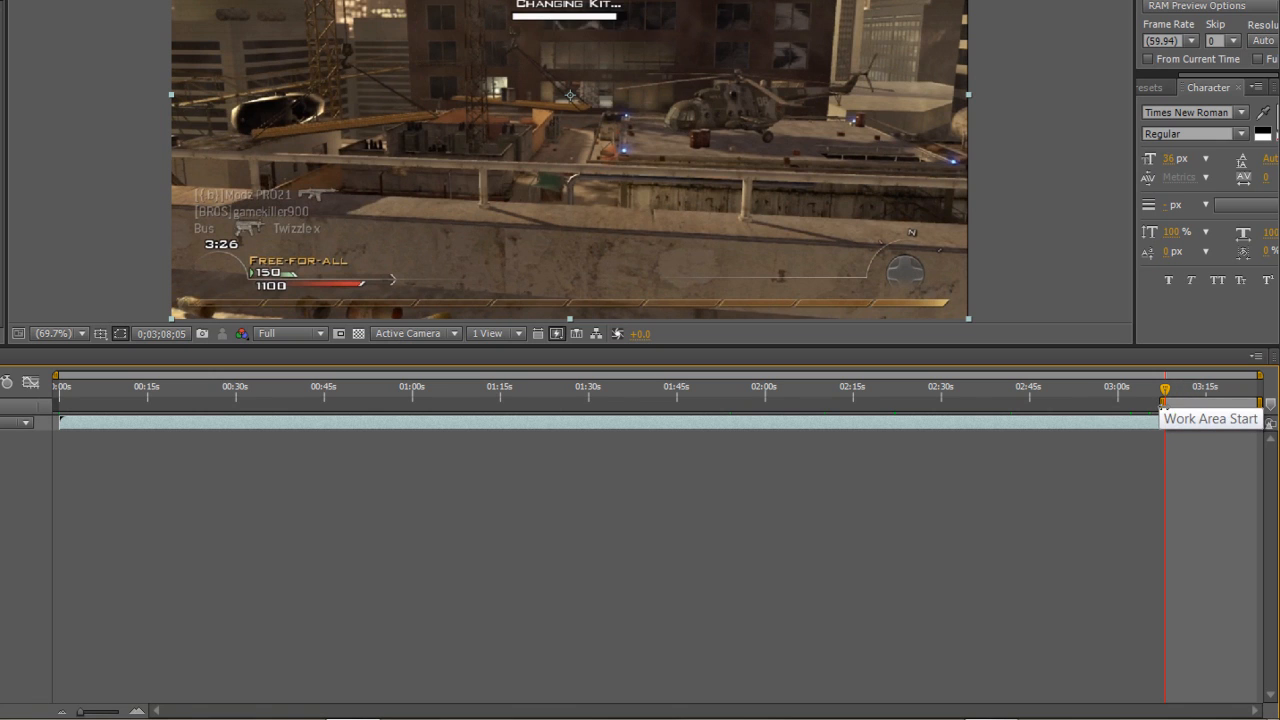
key(b)
click(1245, 398)
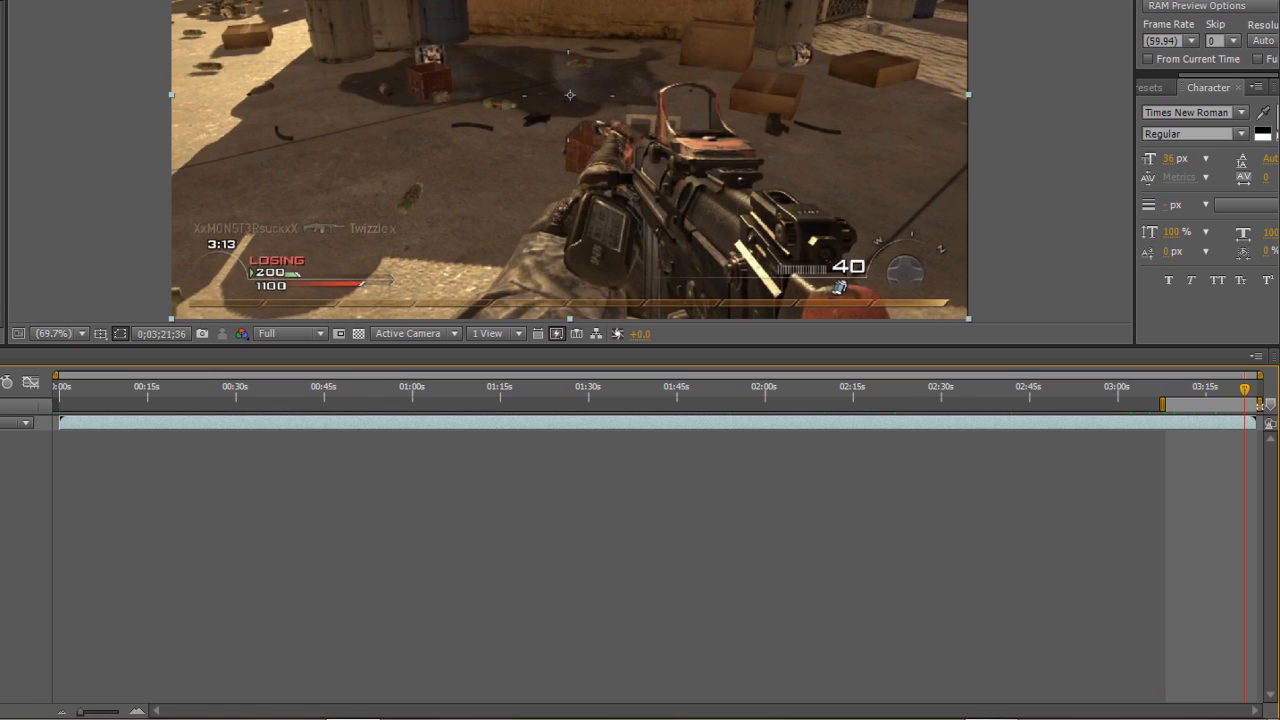
drag(1259, 404, 1251, 405)
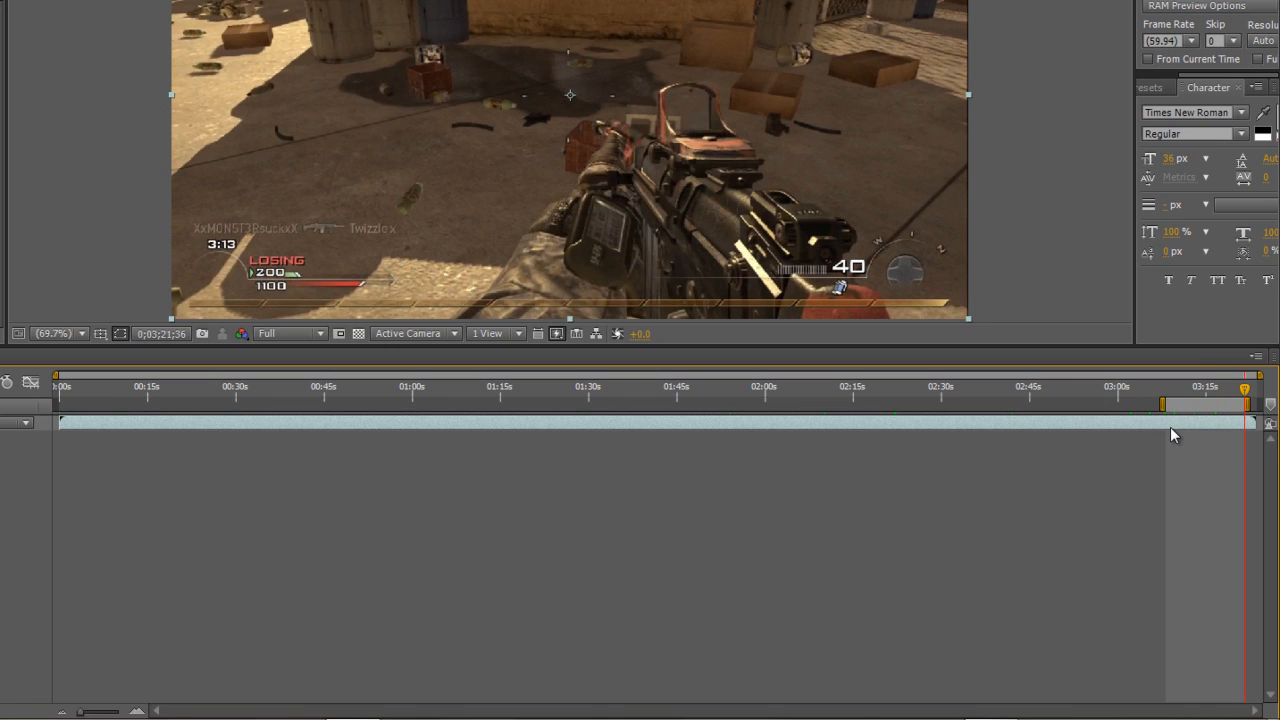
click(656, 184)
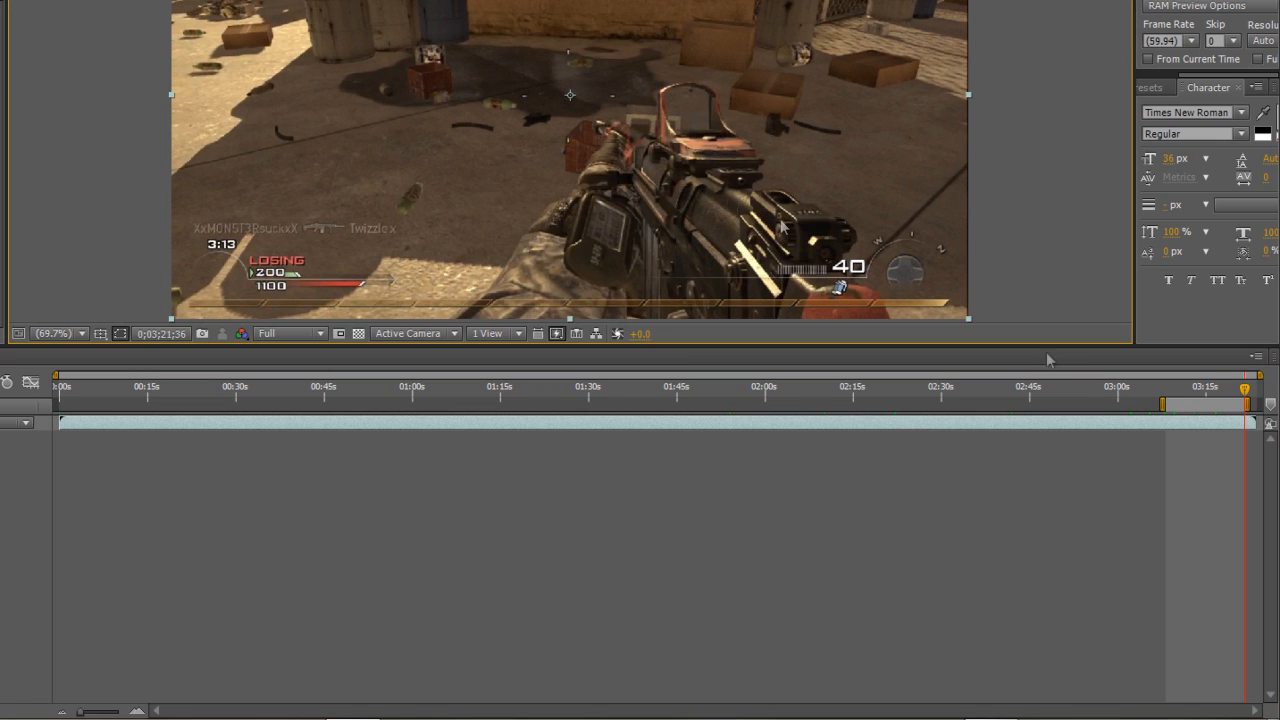
Check frames around the kill within the work area and place the current time at 0;03;14;00
click(1202, 393)
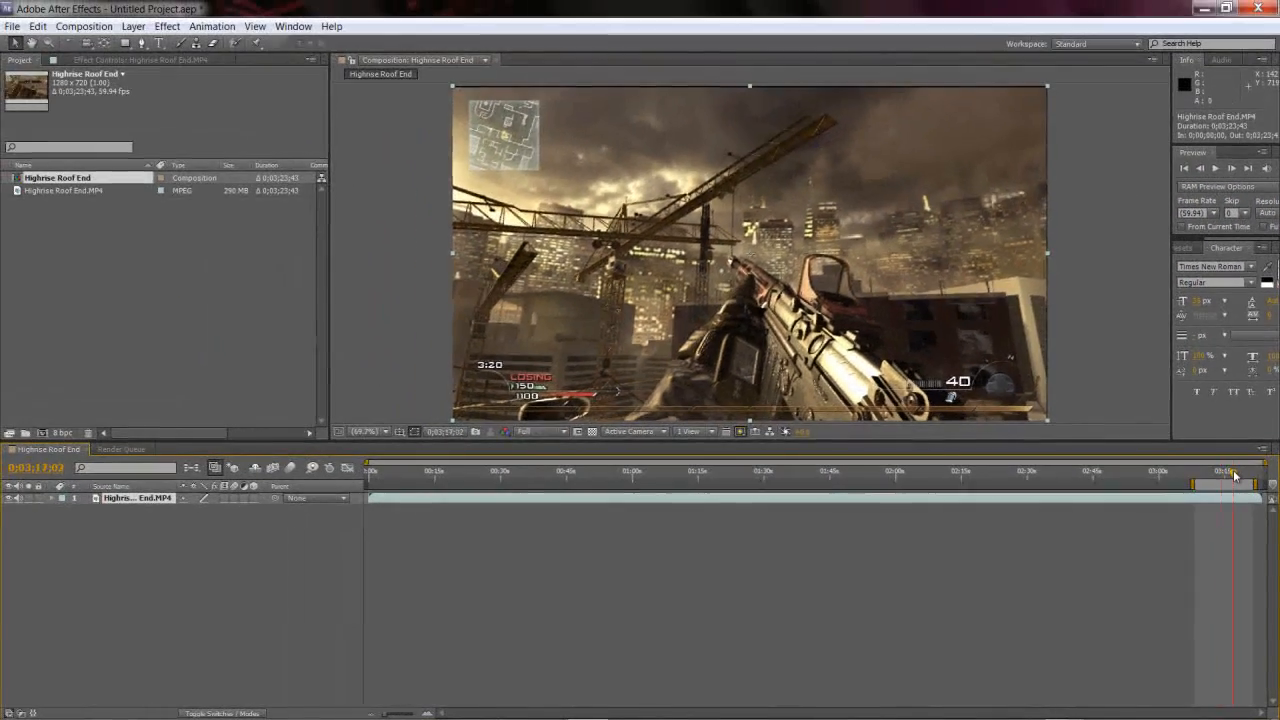
click(1218, 391)
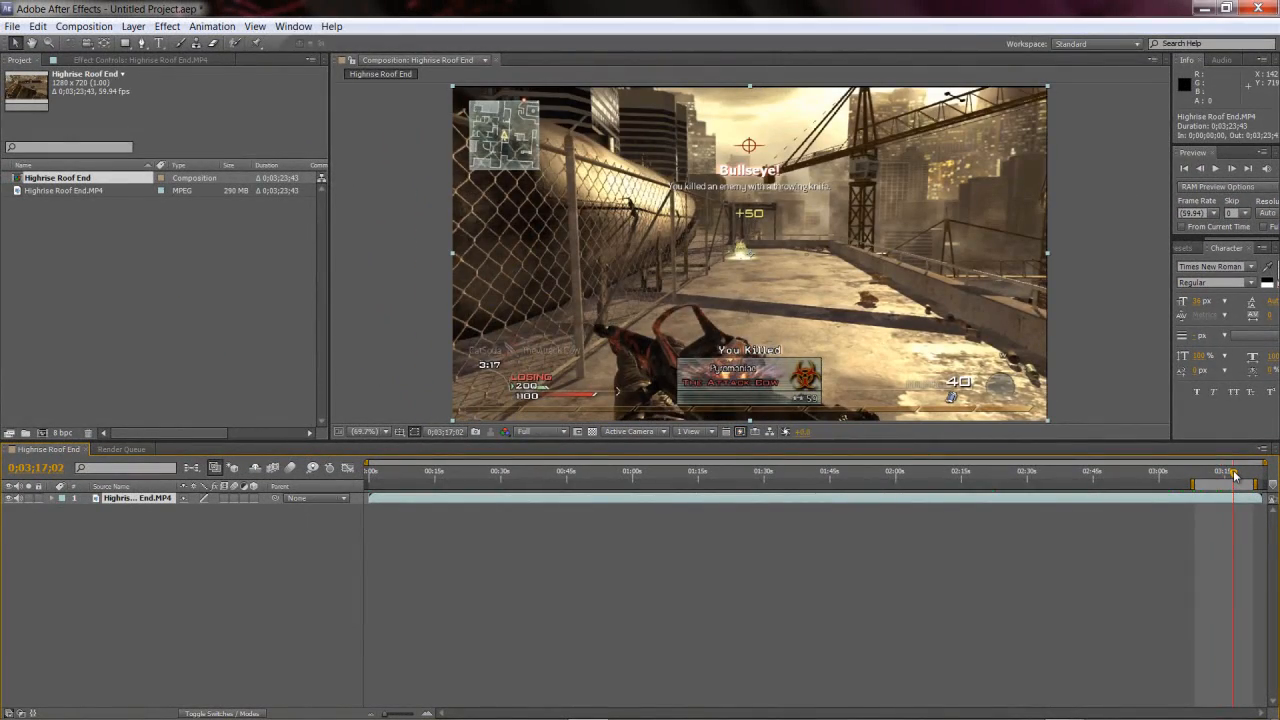
drag(1226, 479, 1221, 478)
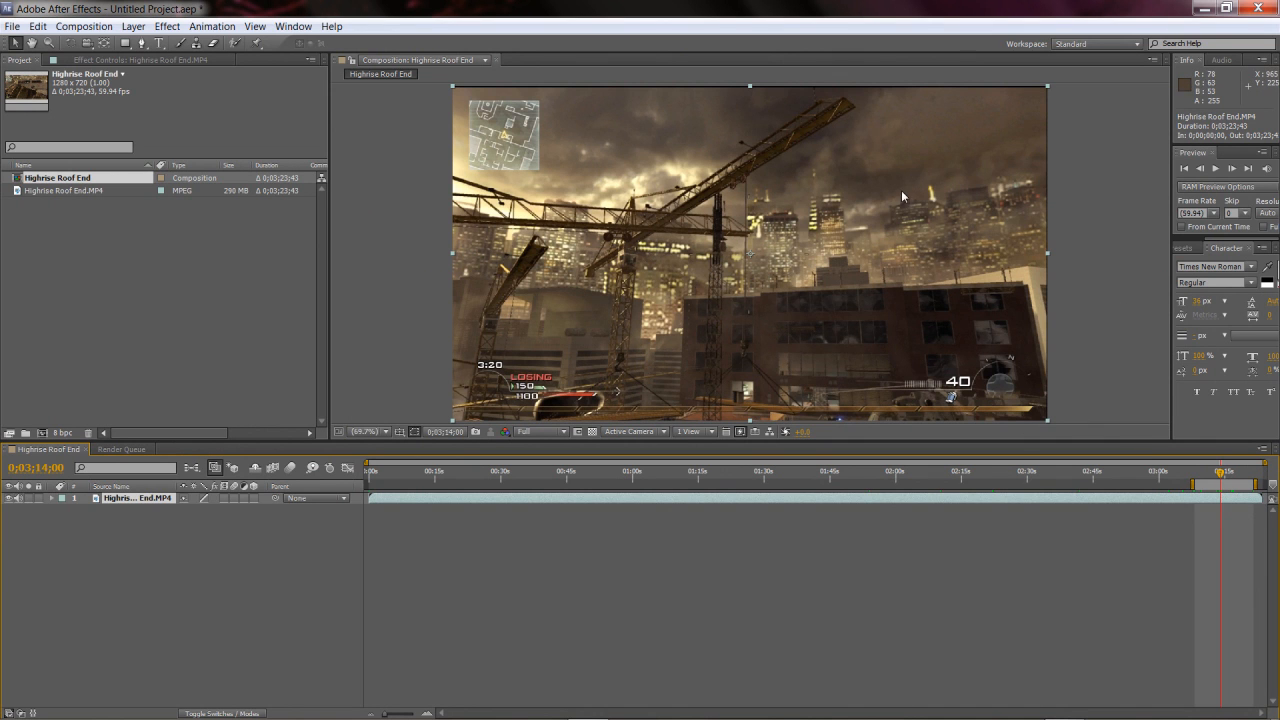
Try moving the footage layer off-centre in the frame, undo the move, and choose Full as the preview resolution
drag(901, 190, 642, 298)
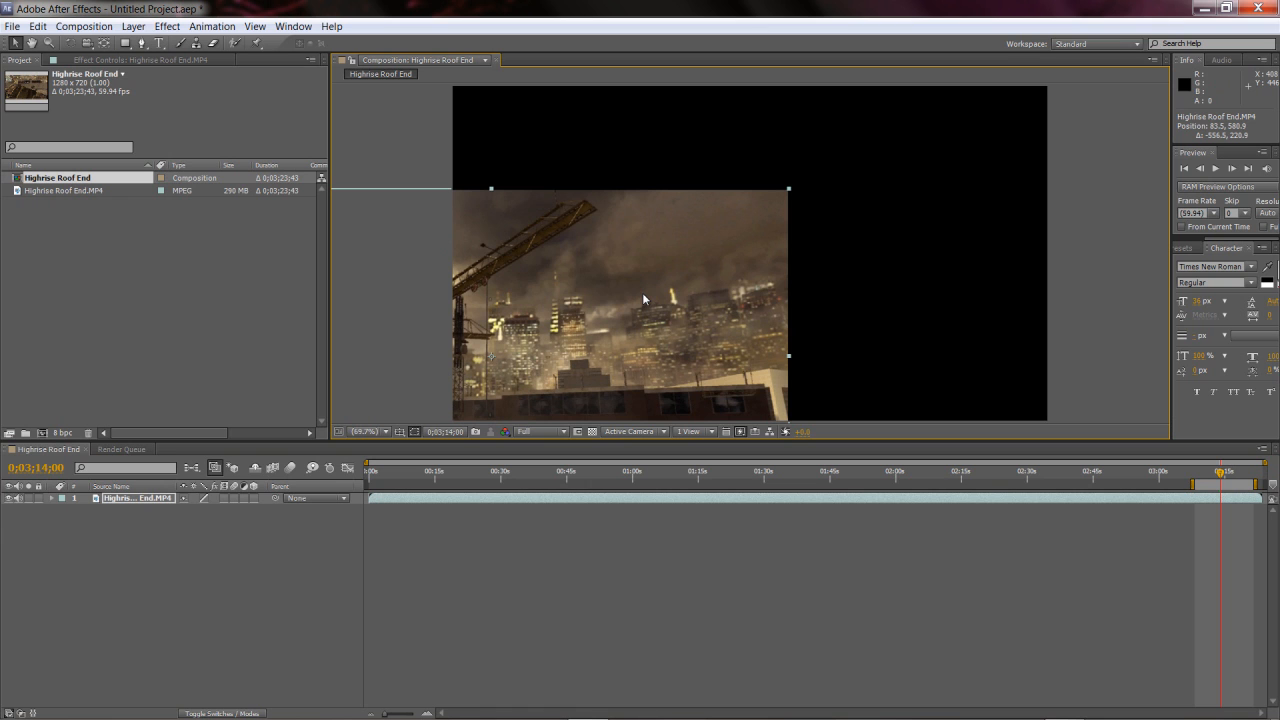
key(ctrl+z)
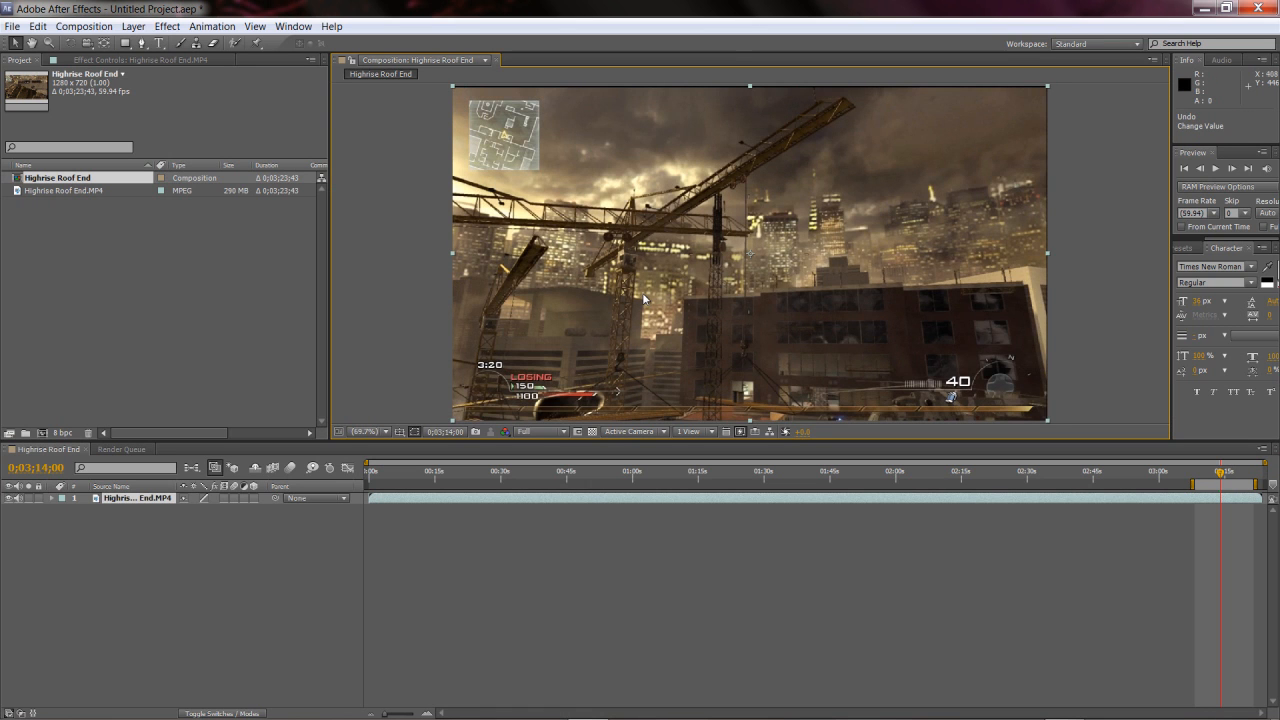
click(564, 432)
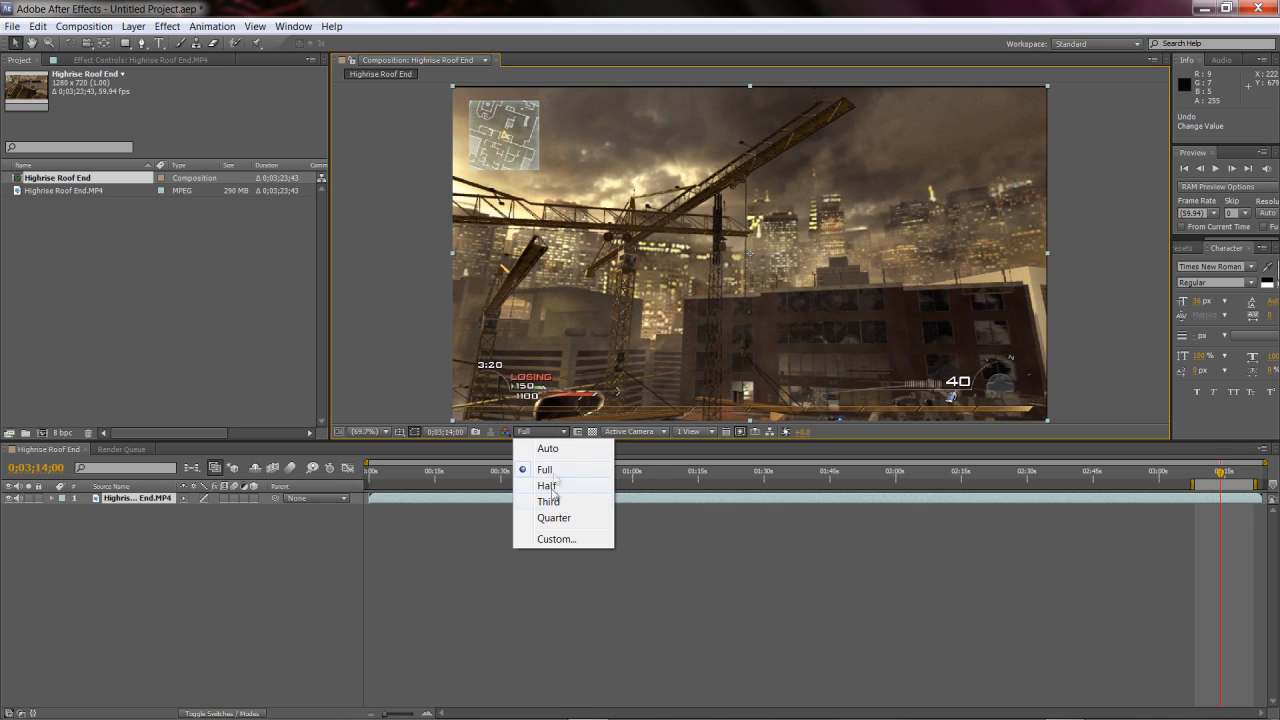
click(546, 469)
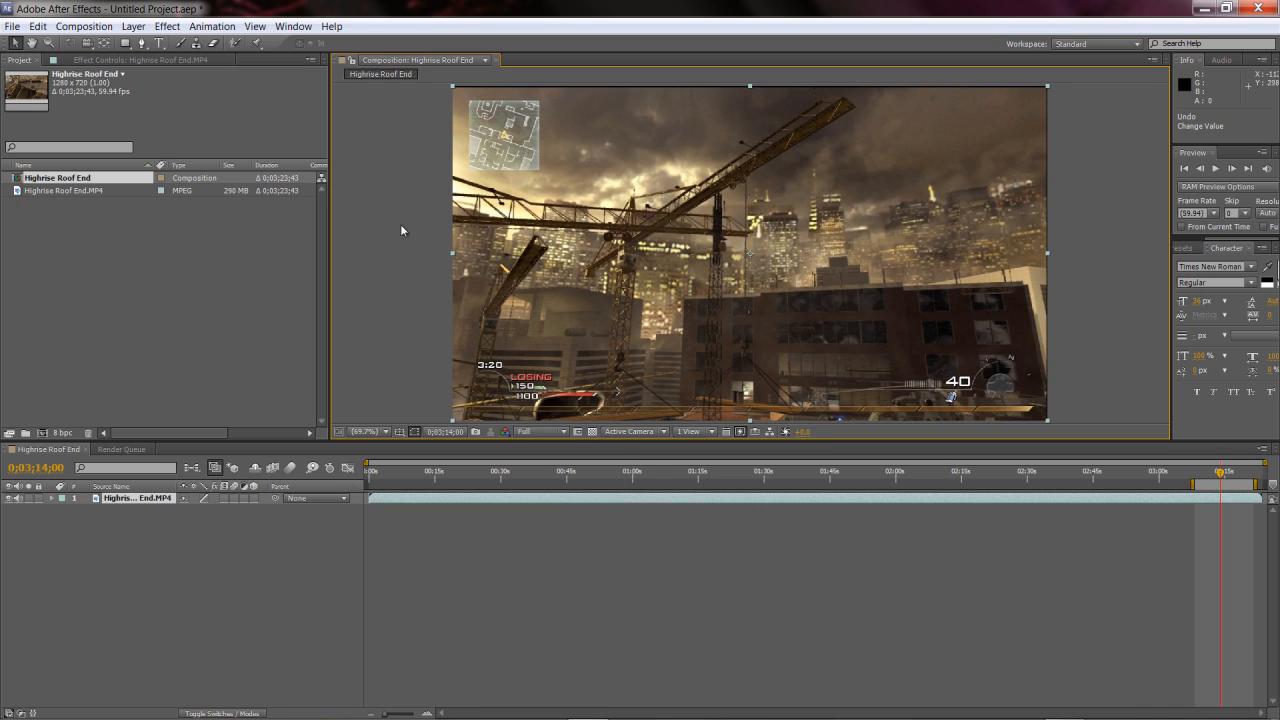
Deselect the footage layer and add a new adjustment layer to the composition
click(616, 570)
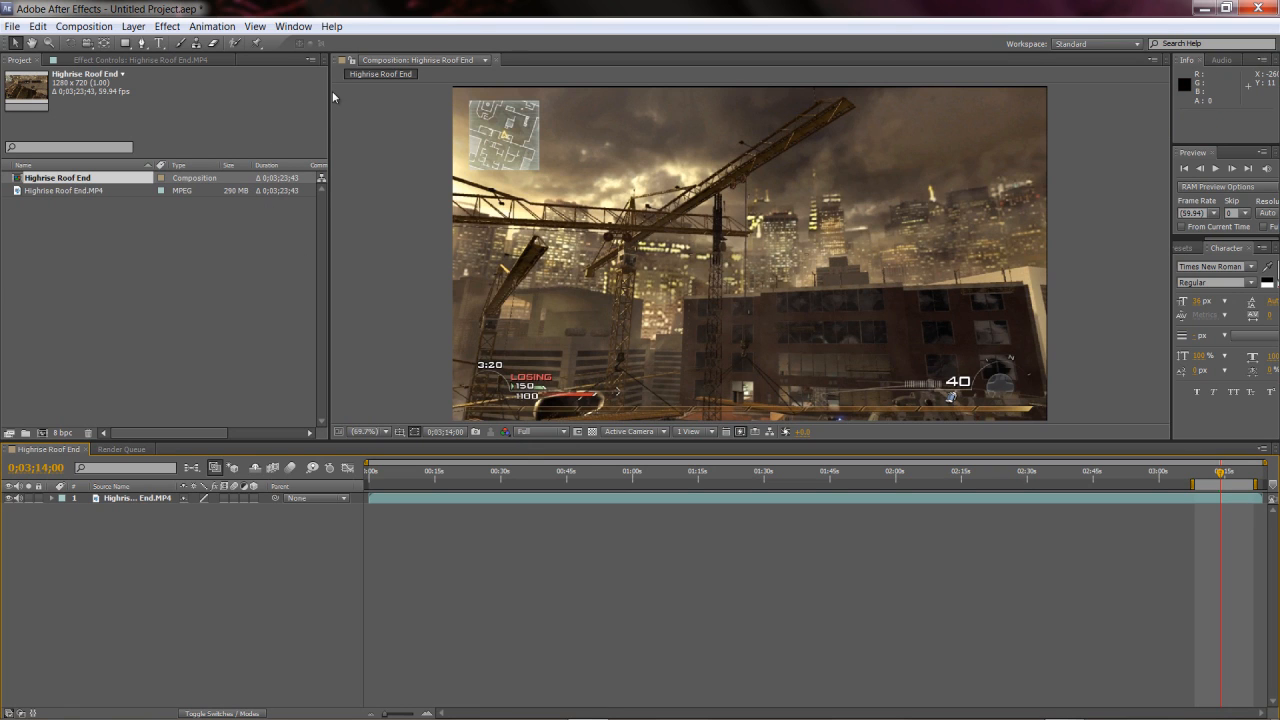
click(133, 26)
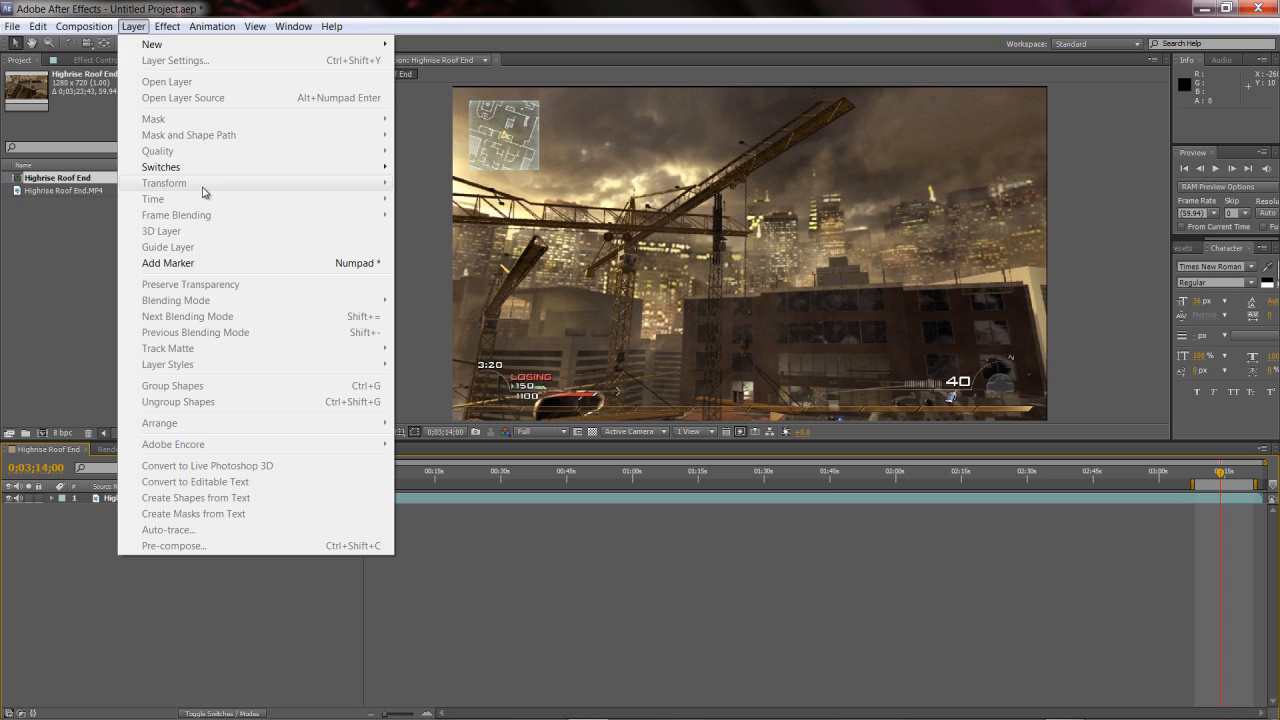
click(142, 22)
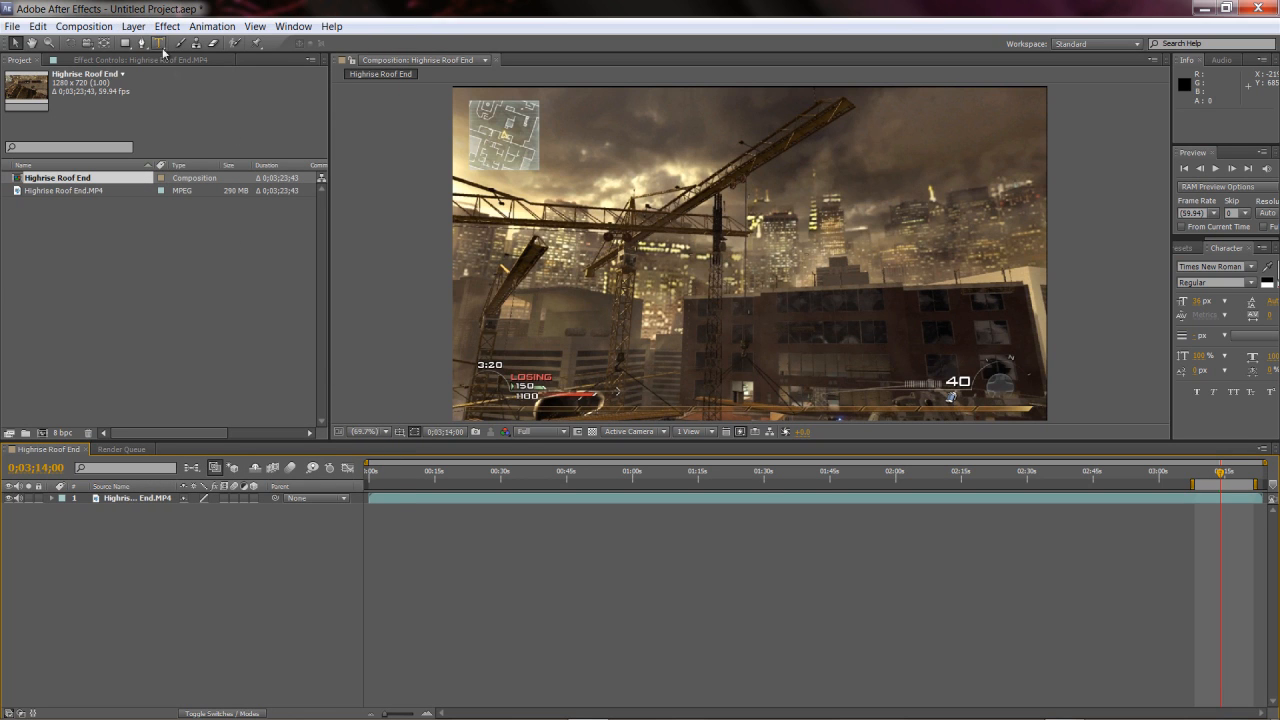
click(141, 28)
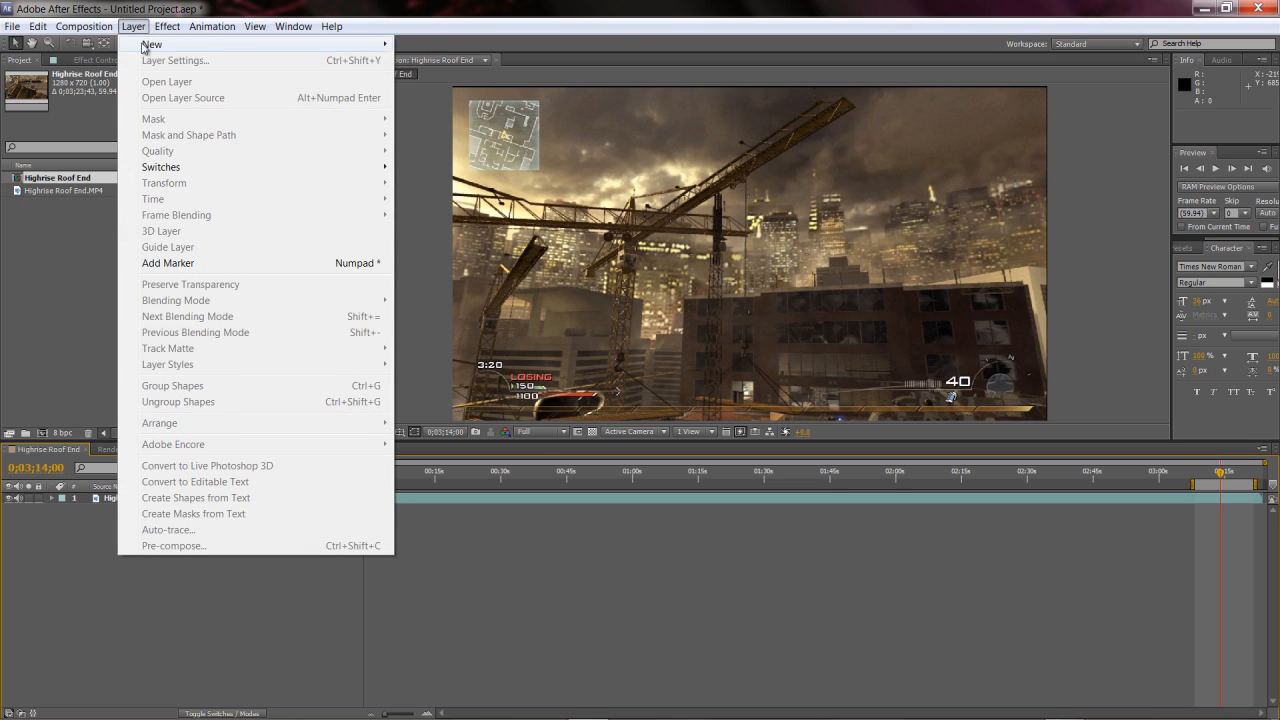
mouse_move(145, 46)
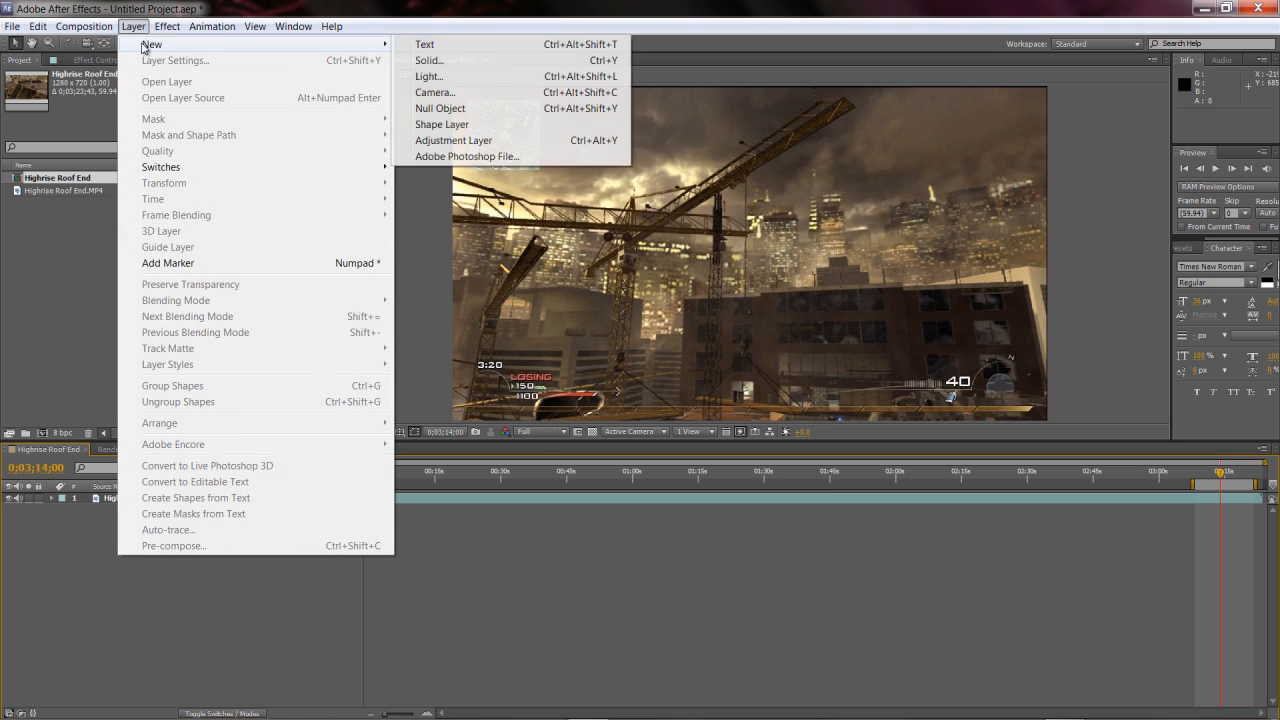
click(485, 143)
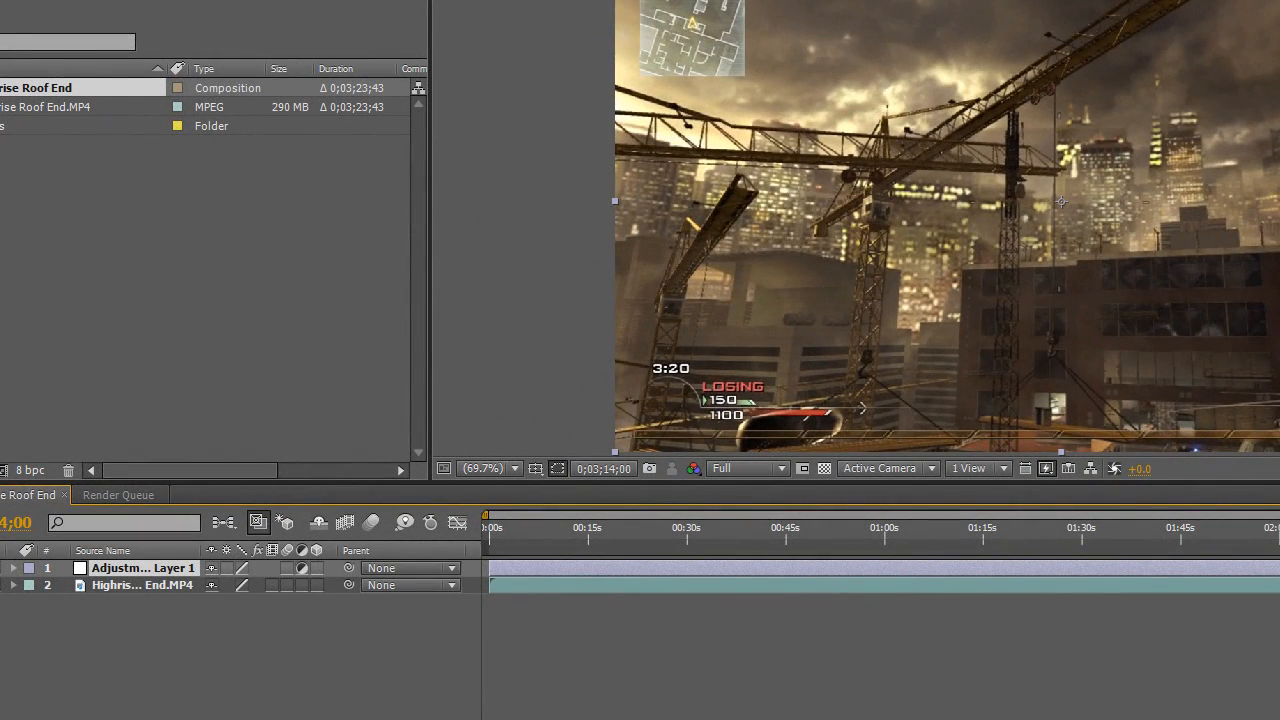
Apply the Magic Bullet Looks effect to the adjustment layer and open LooksBuilder with its Subject tools shown
click(185, 2)
mouse_move(268, 306)
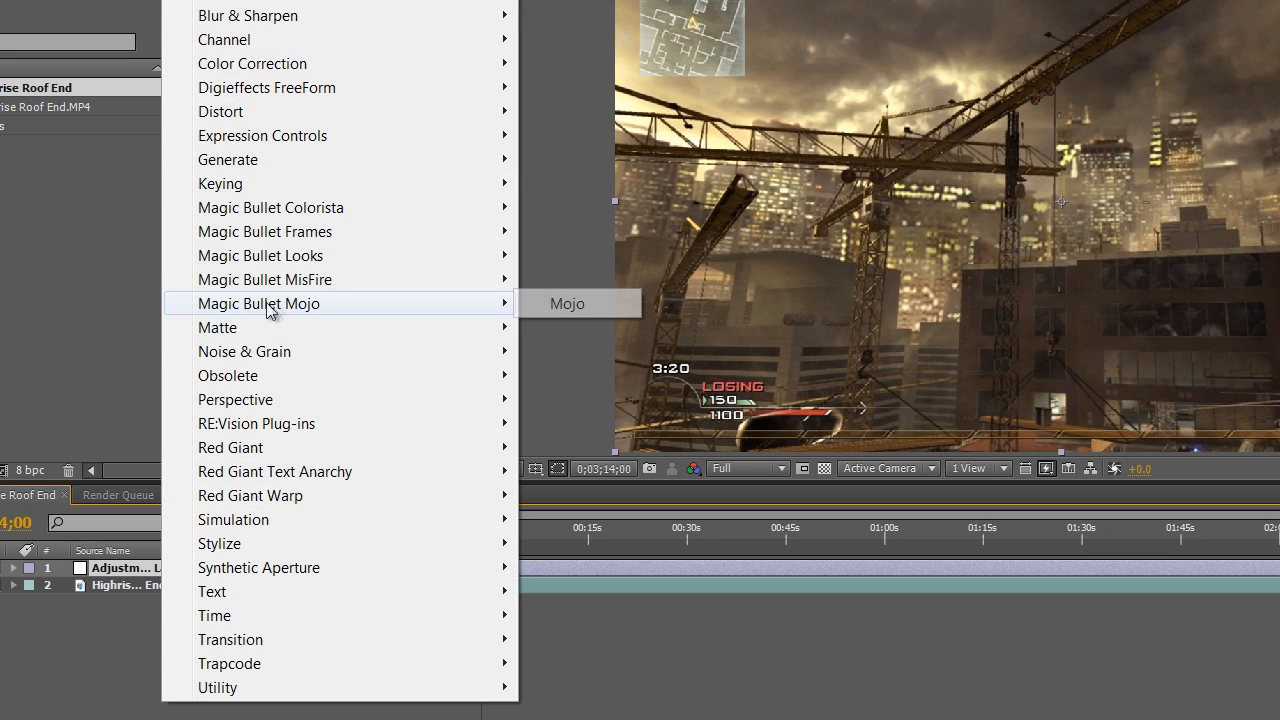
mouse_move(320, 256)
click(542, 259)
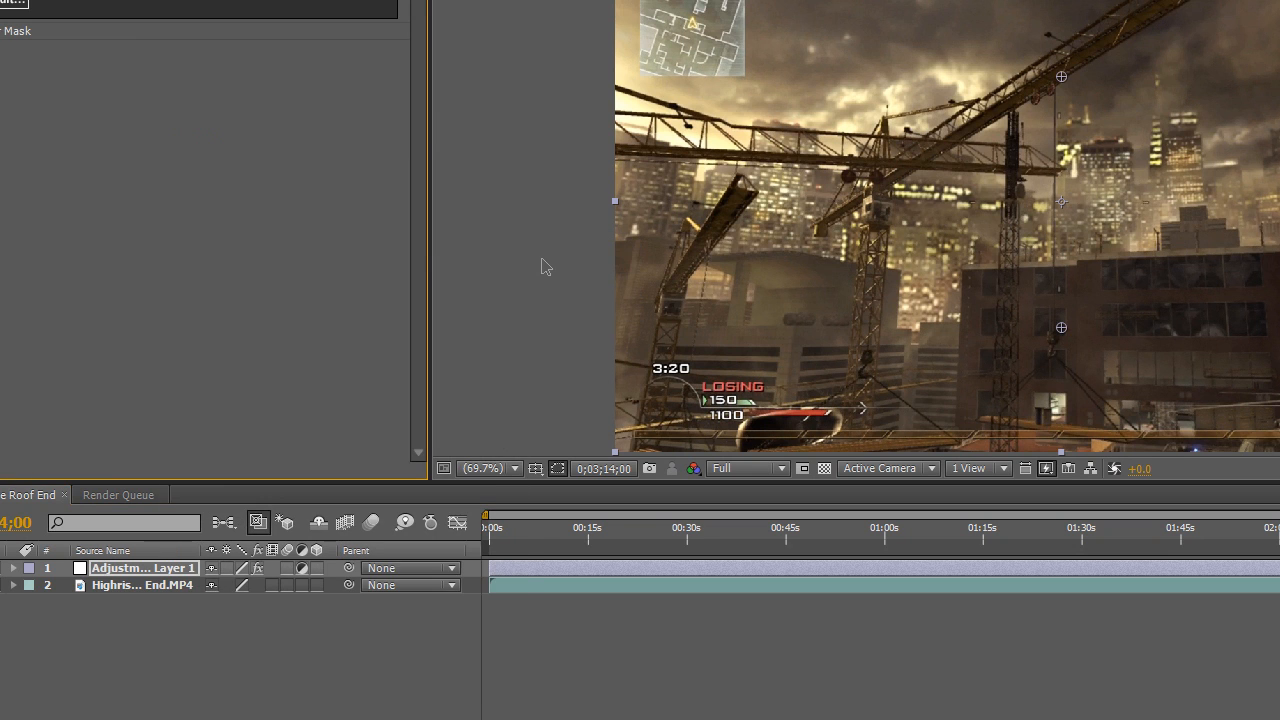
click(17, 7)
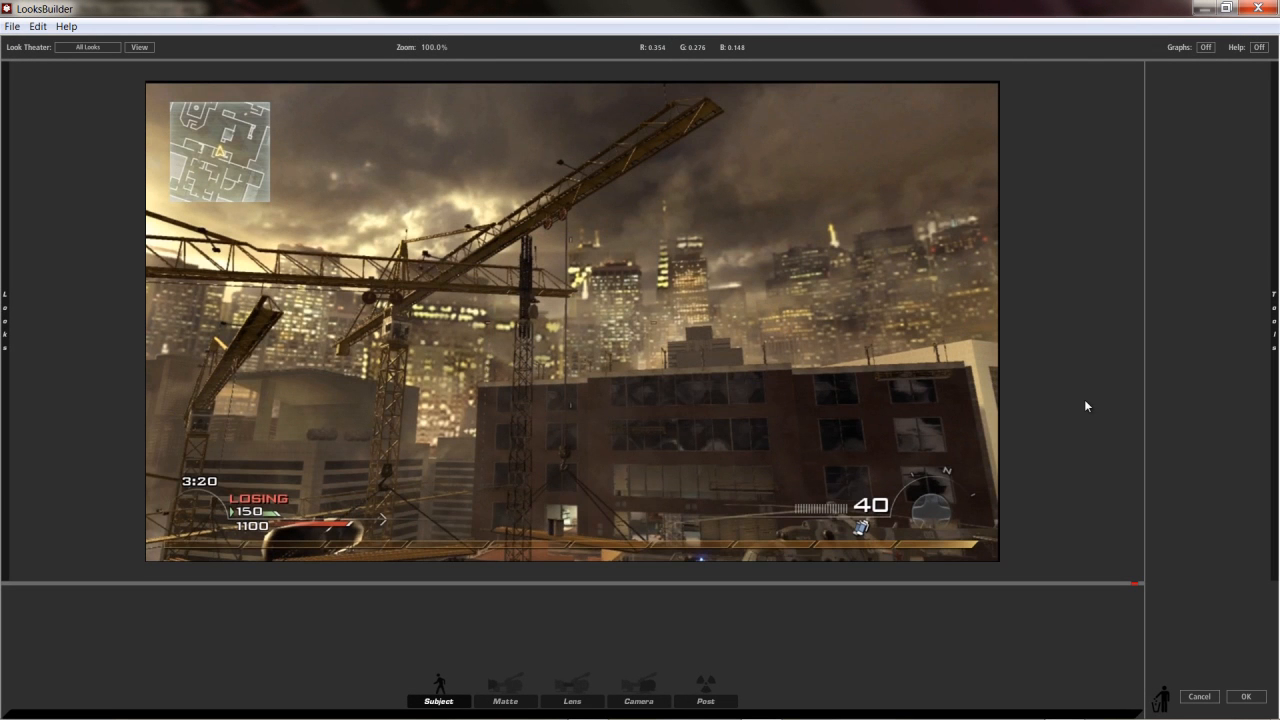
mouse_move(1274, 320)
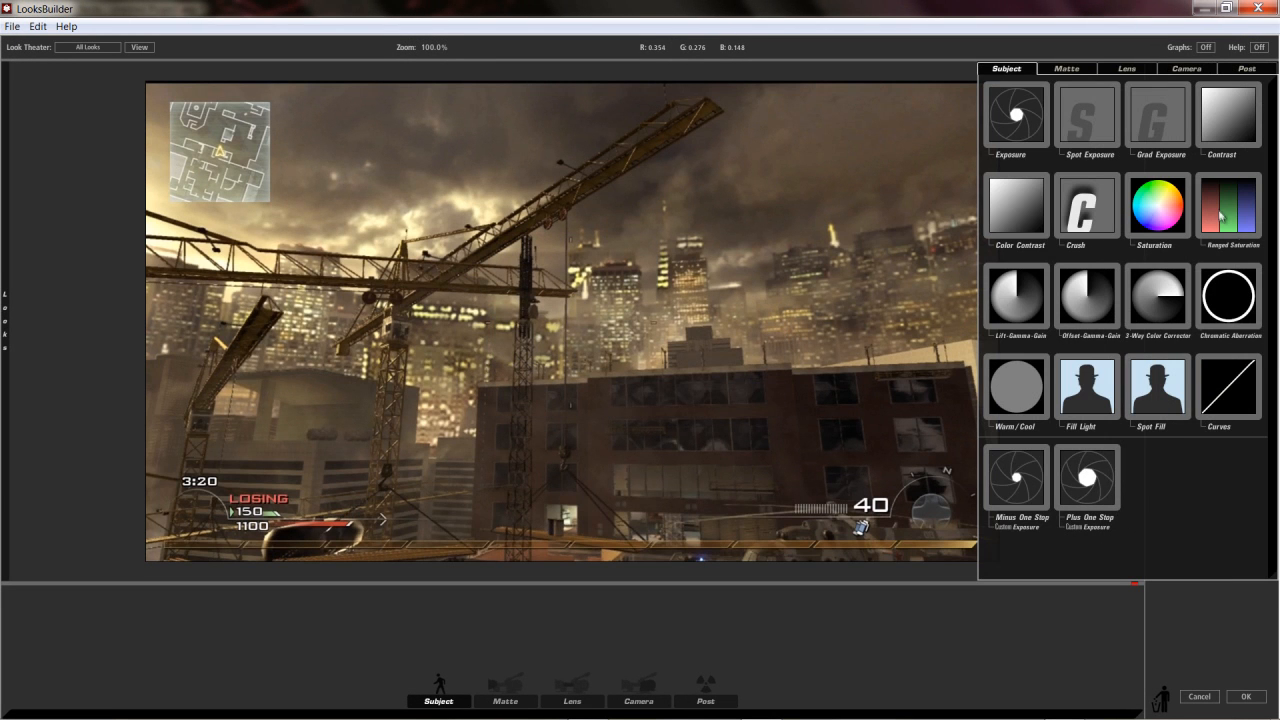
Look through the Post, Lens, Matte and Subject tool sets in LooksBuilder, dismissing the Windows performance notification
click(1247, 70)
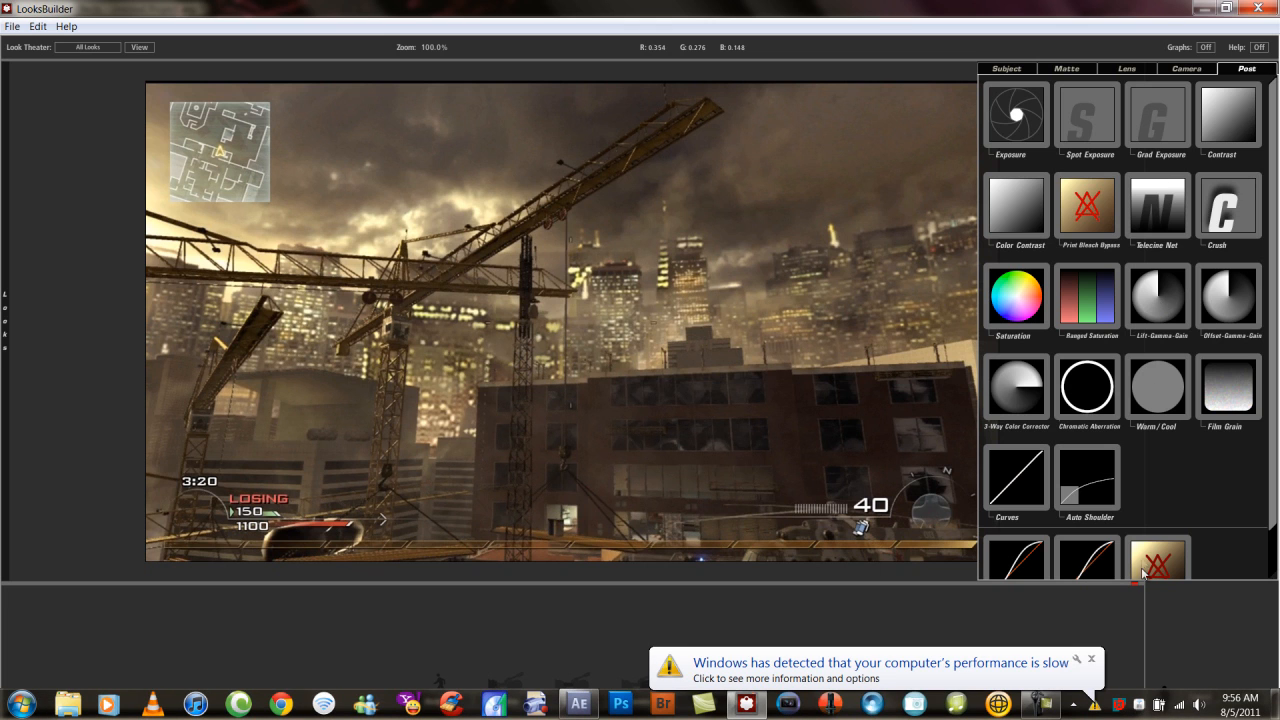
click(1095, 658)
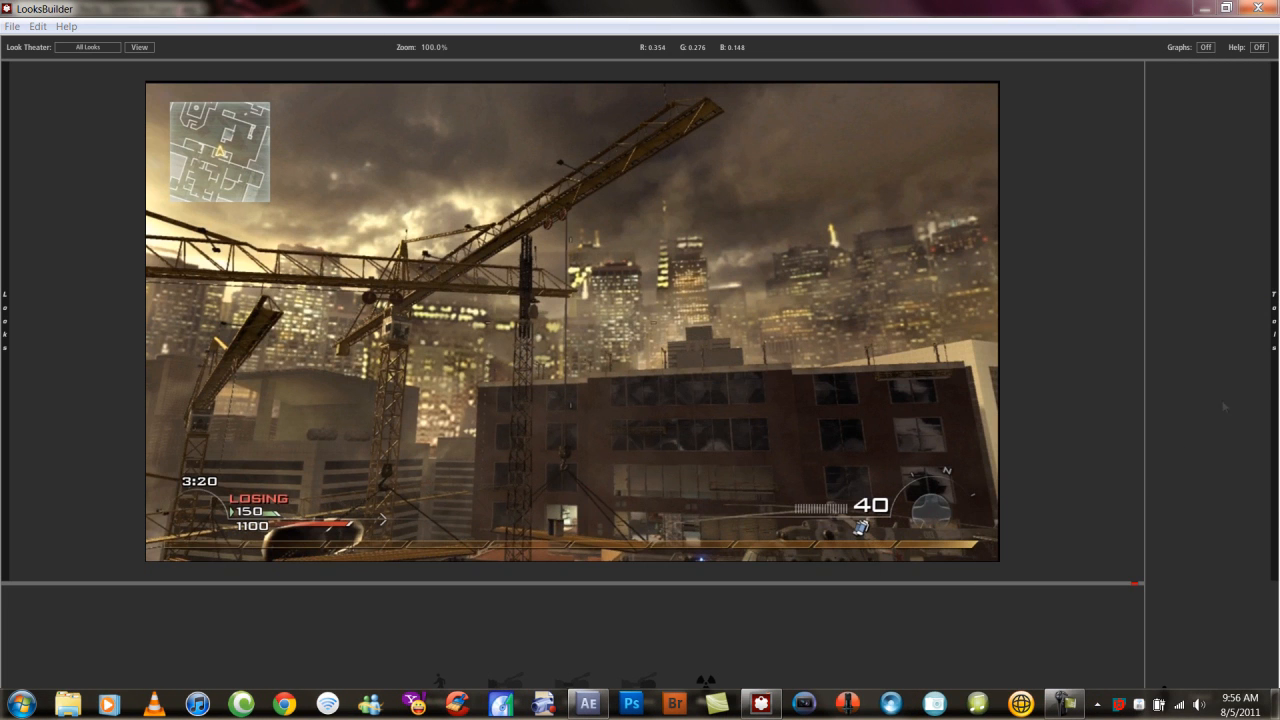
mouse_move(1272, 320)
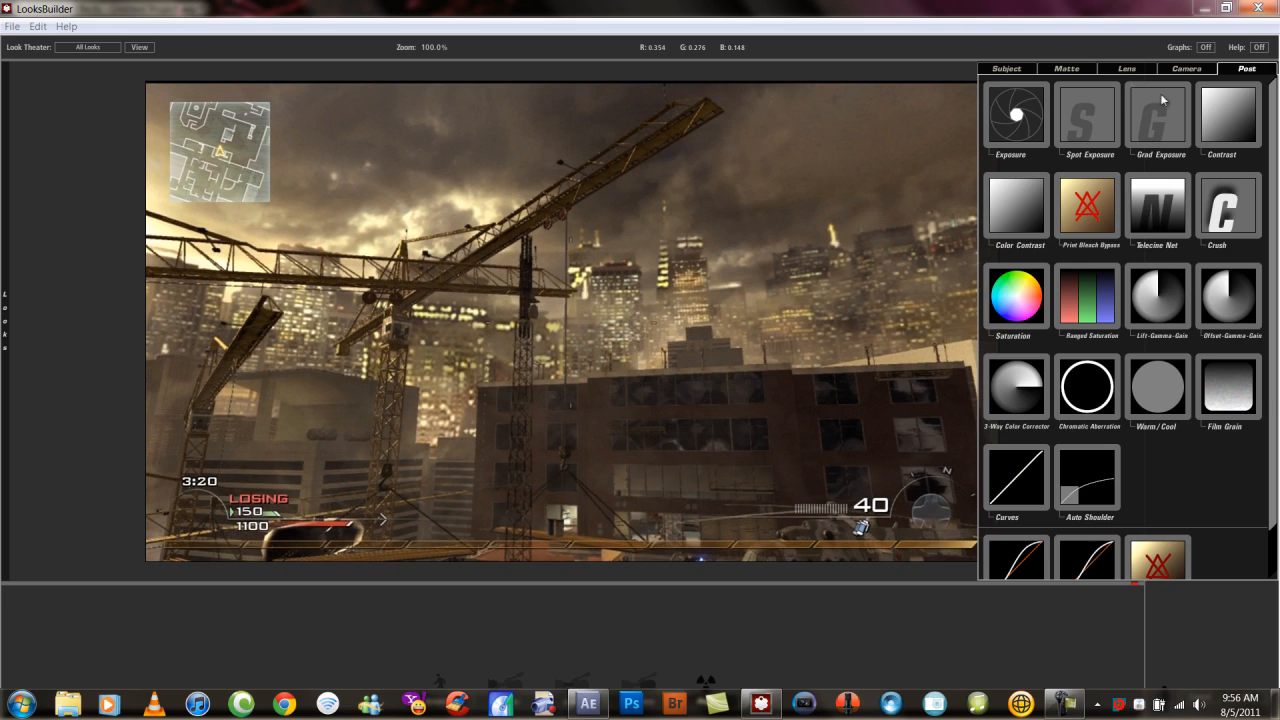
click(1127, 69)
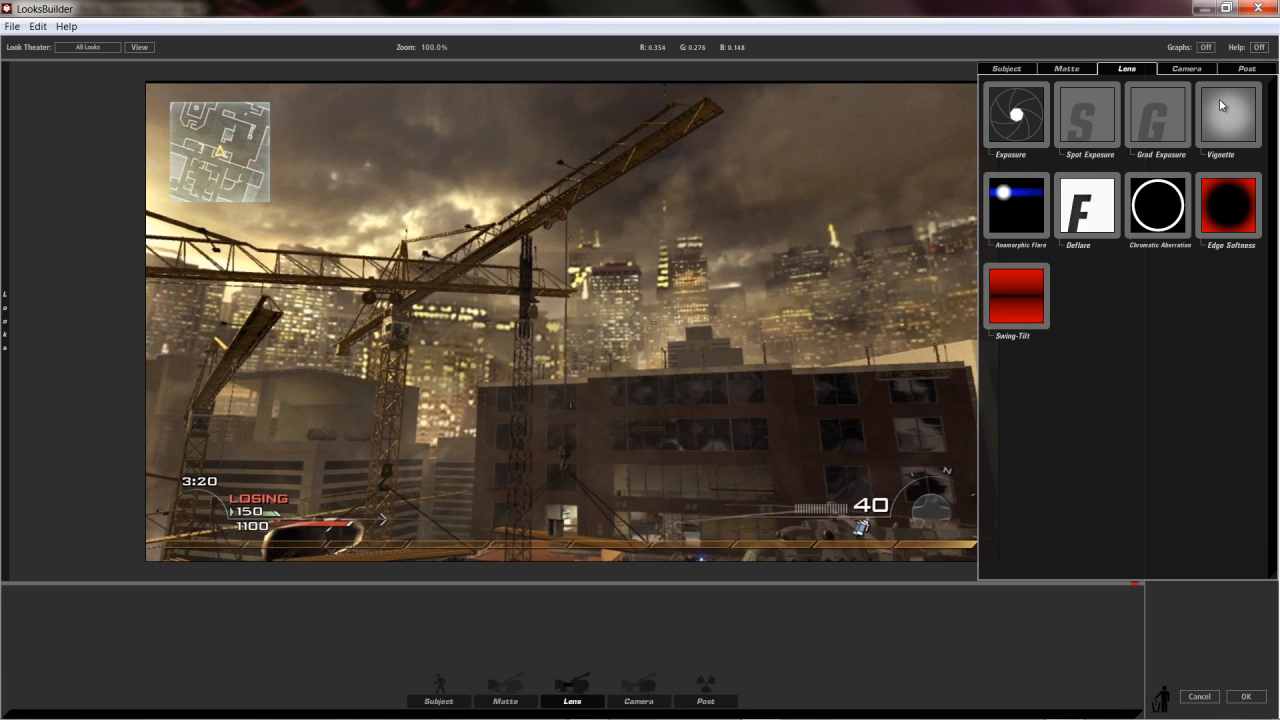
click(1066, 70)
click(999, 70)
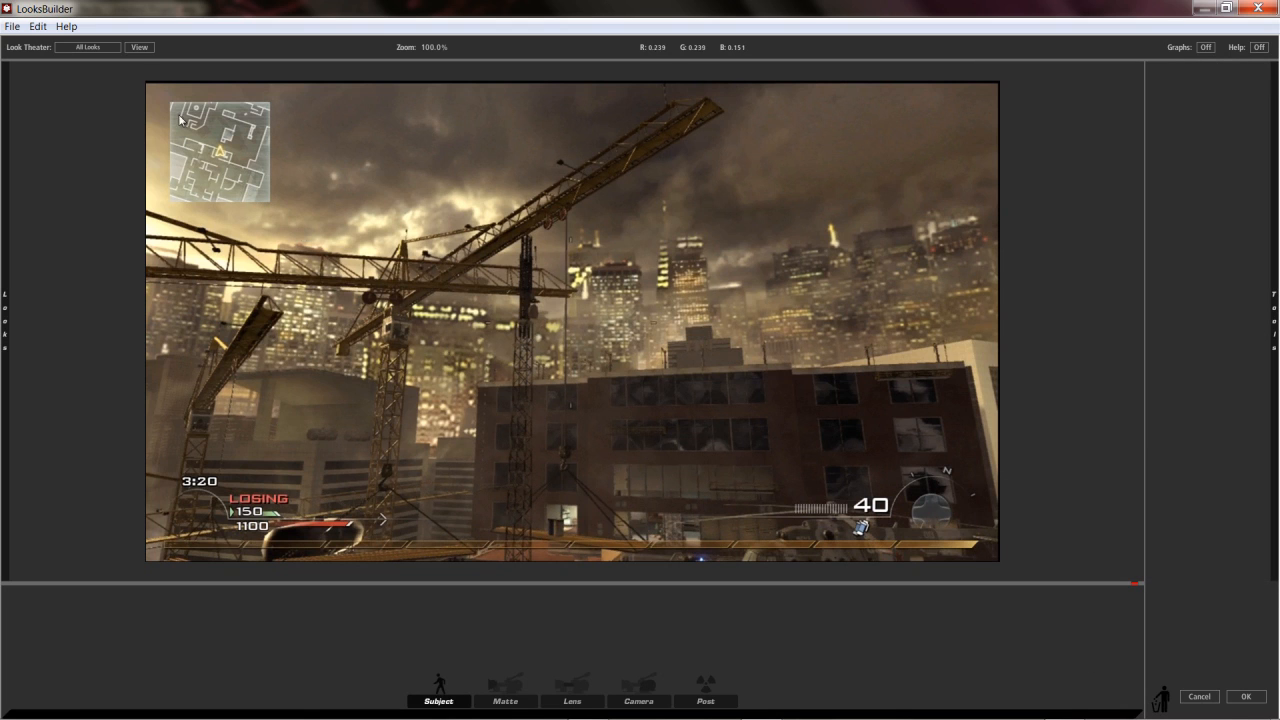
Load the saved look file Clean CC.ls3 from the Looks Looks folder
click(12, 26)
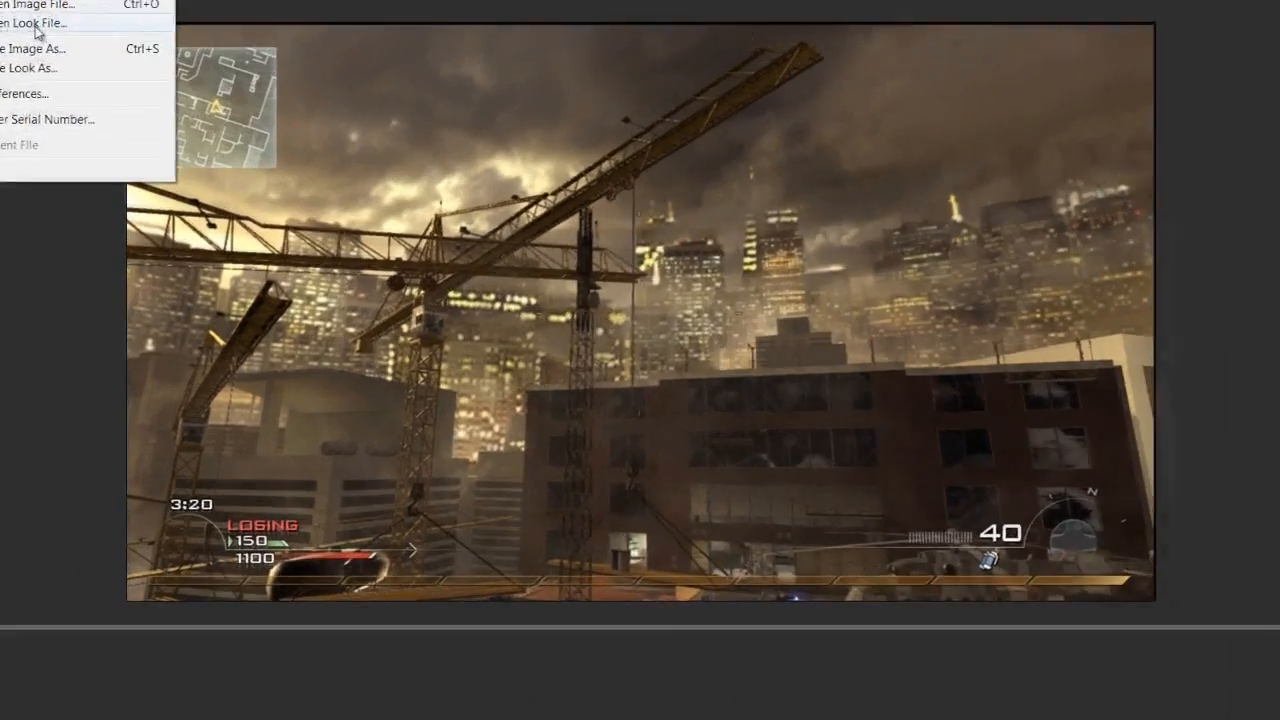
click(56, 119)
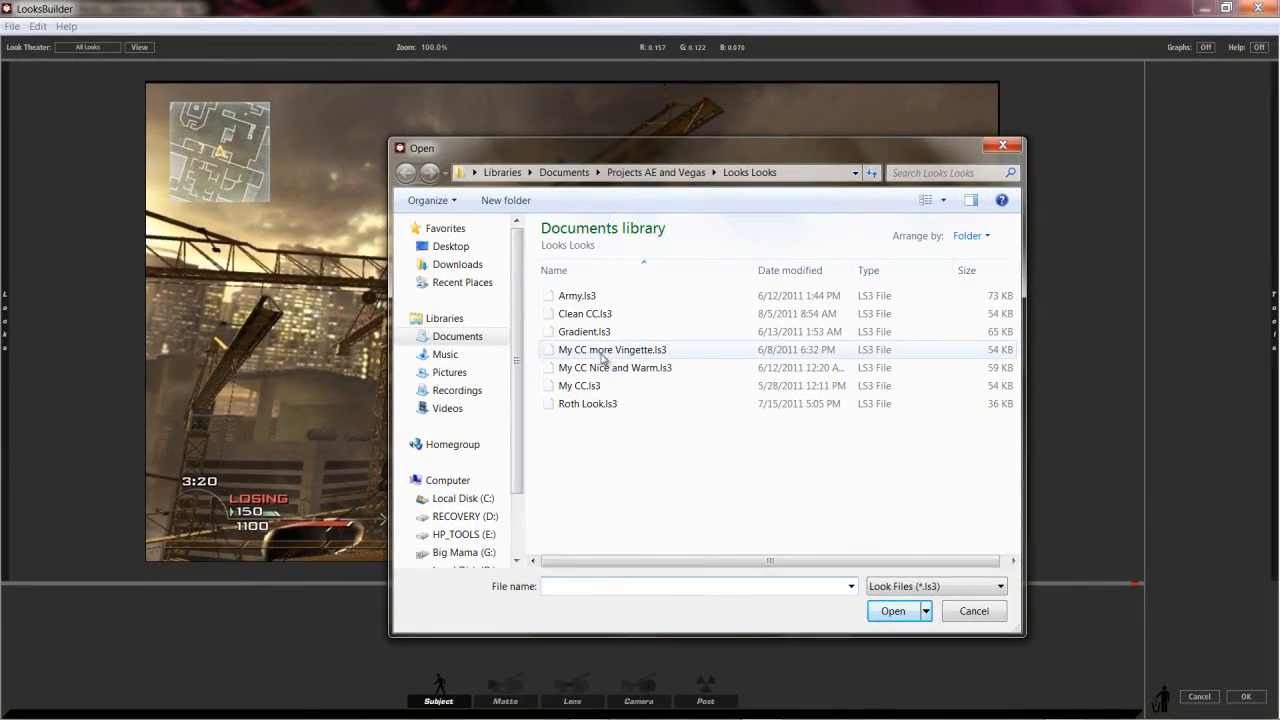
click(596, 314)
double_click(596, 314)
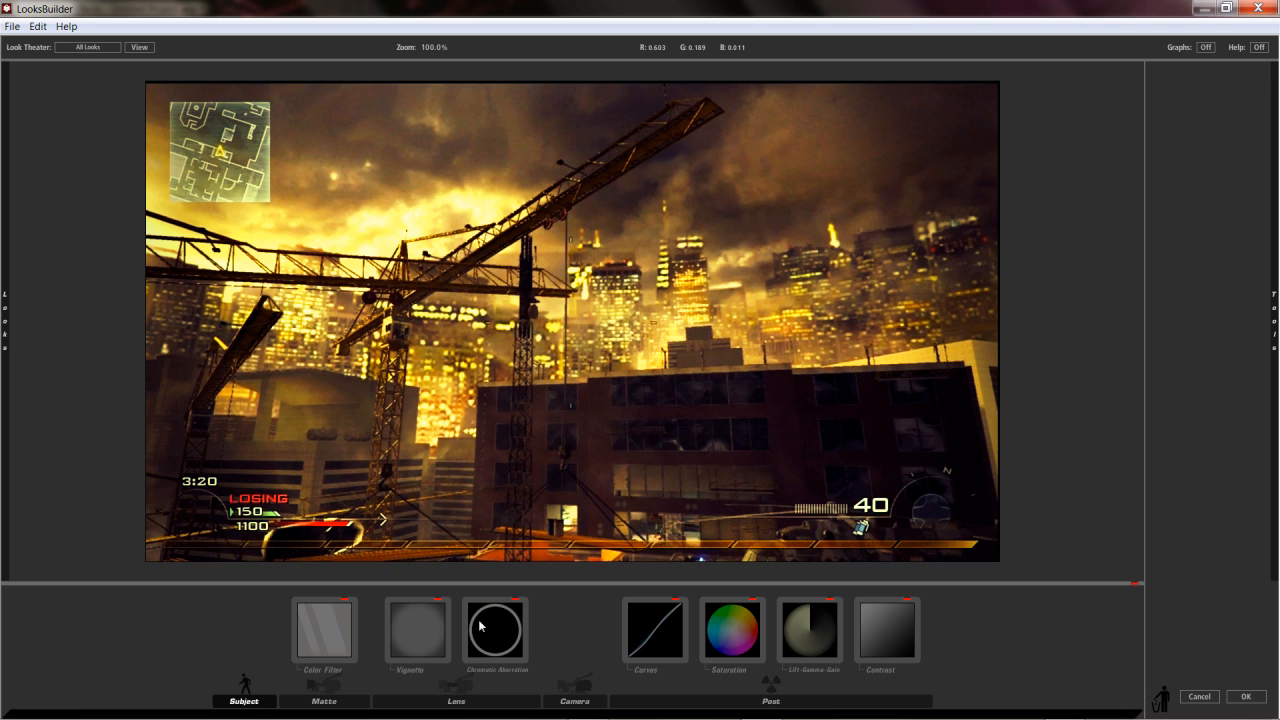
Adjust the Lift-Gamma-Gain tool's Gain colour to about R 1.031, G 1.085, B 0.884 and apply the look to the adjustment layer
click(836, 638)
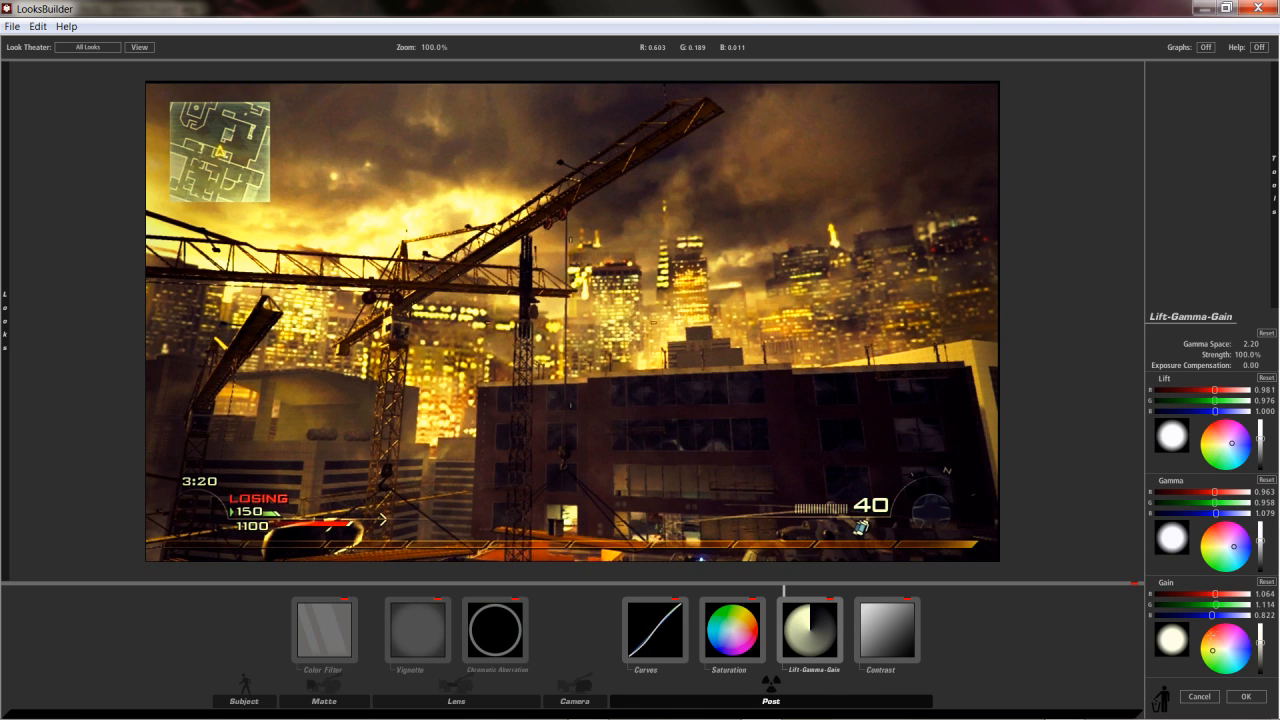
drag(1213, 651, 1225, 692)
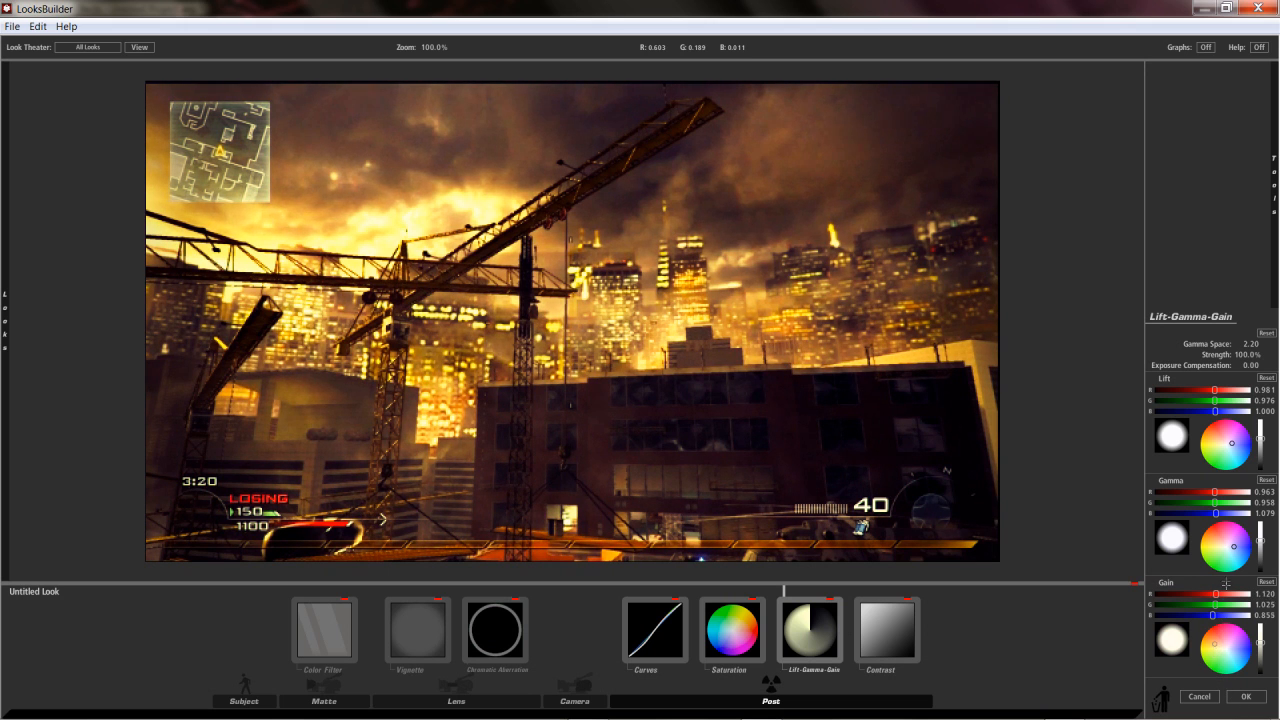
drag(1217, 562, 1214, 606)
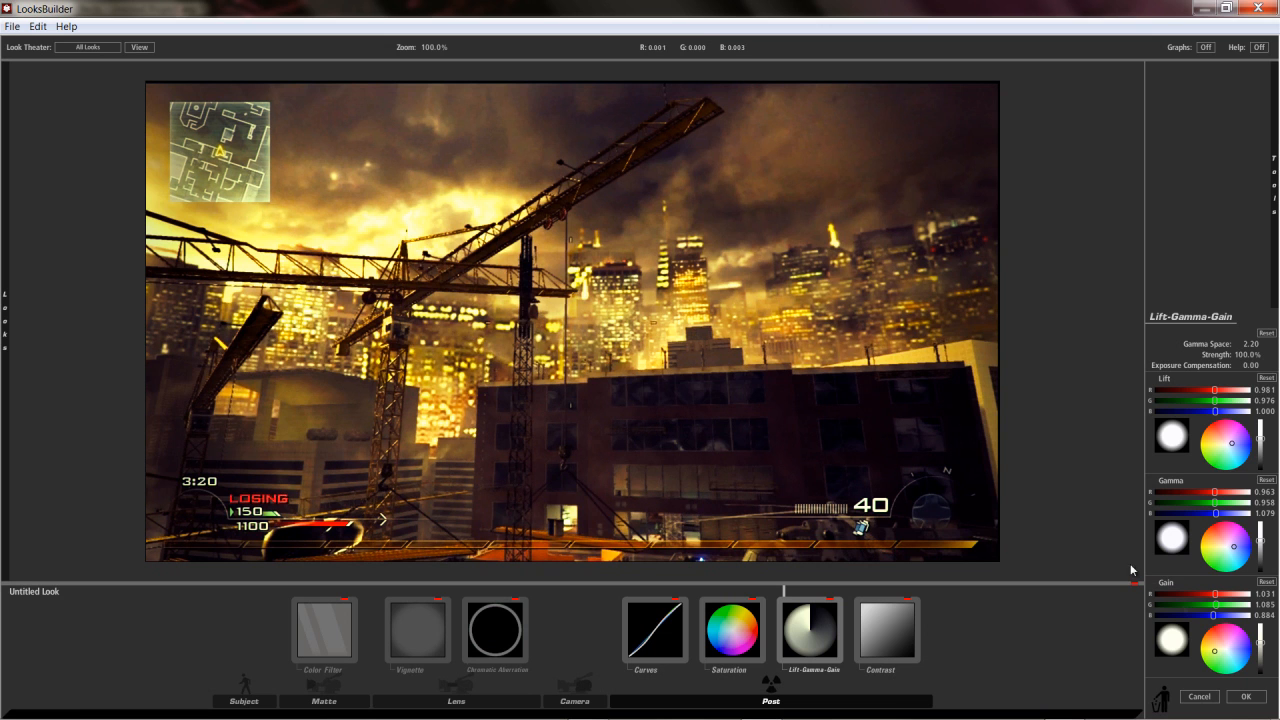
click(1246, 697)
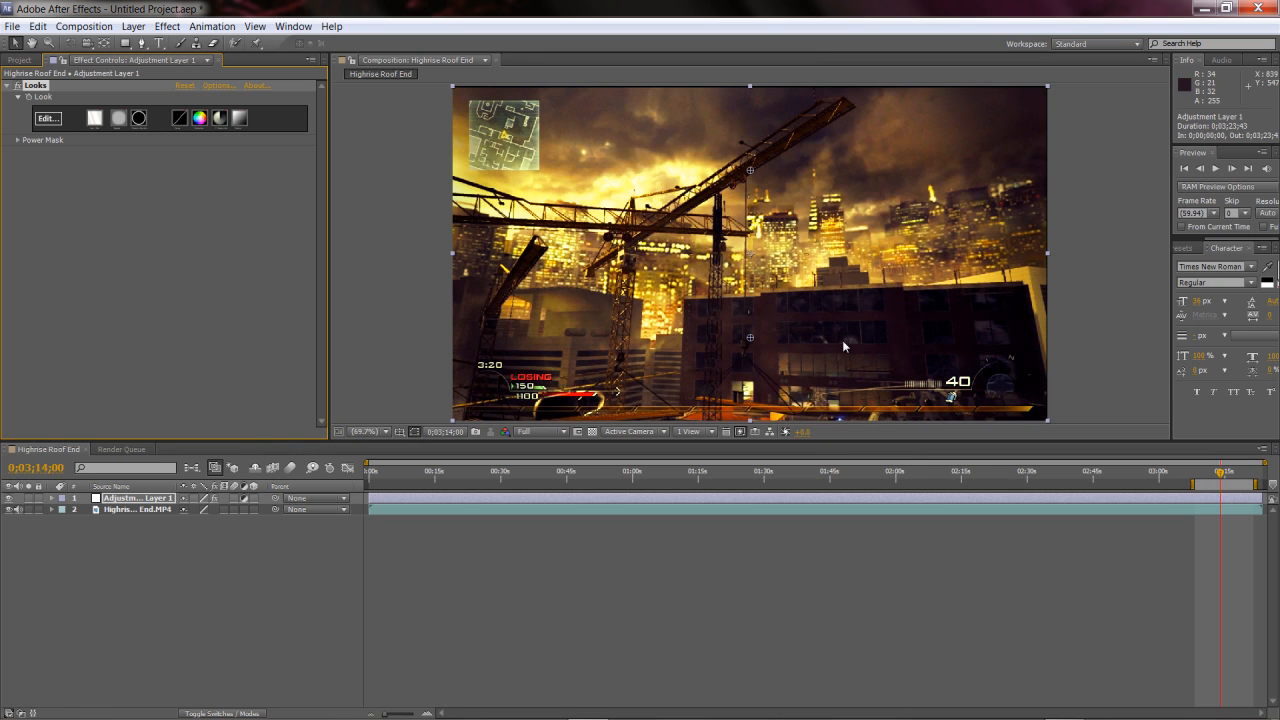
Add a second adjustment layer to the composition and apply the RE:Vision RSMB motion blur effect to it
click(136, 24)
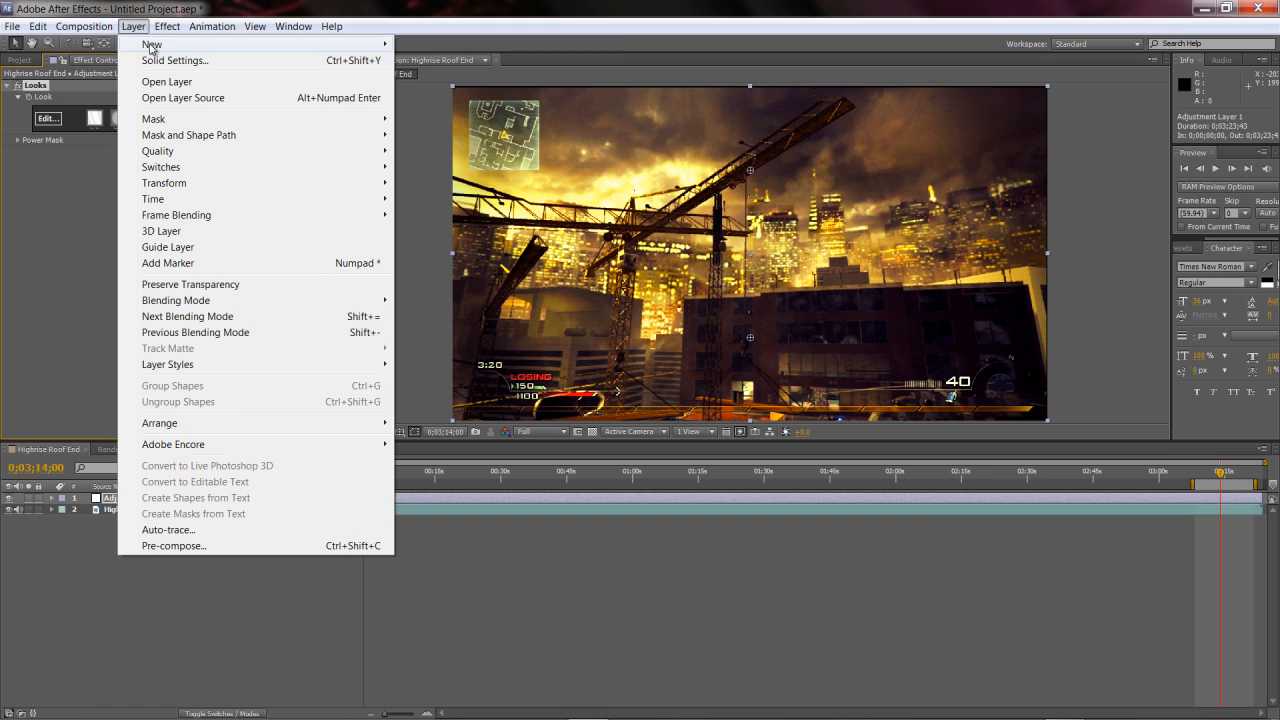
mouse_move(166, 46)
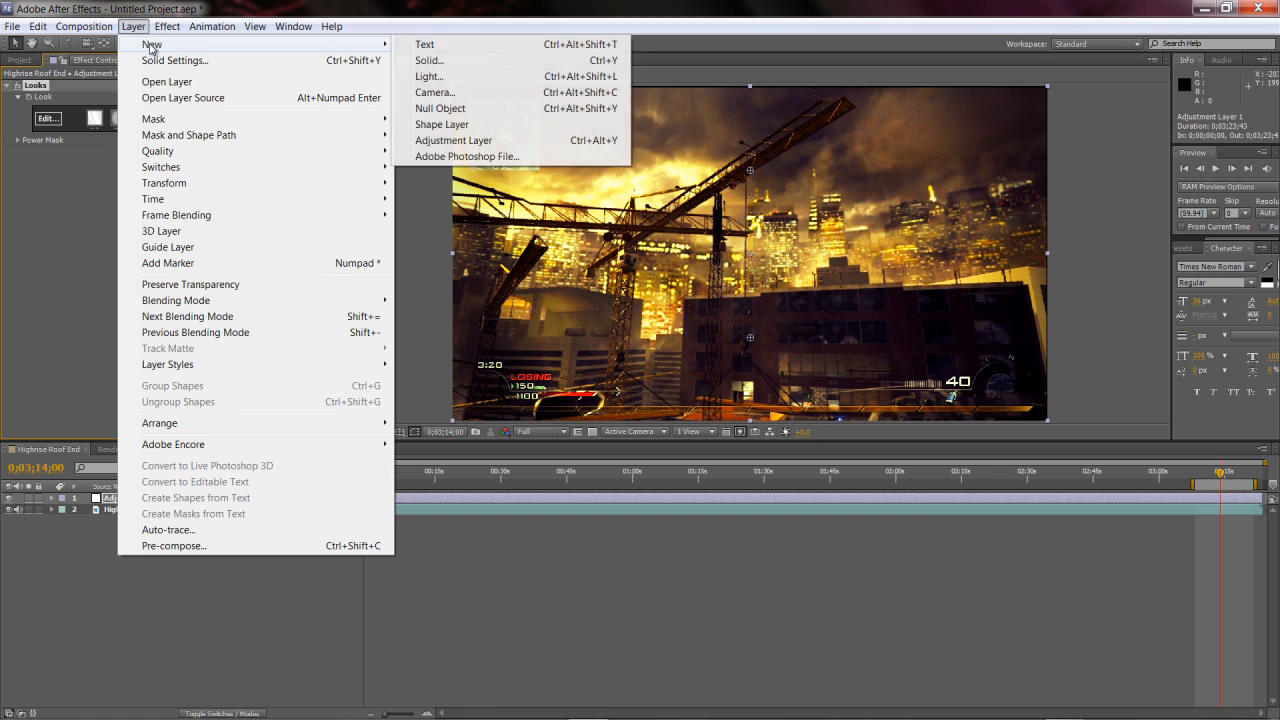
click(461, 146)
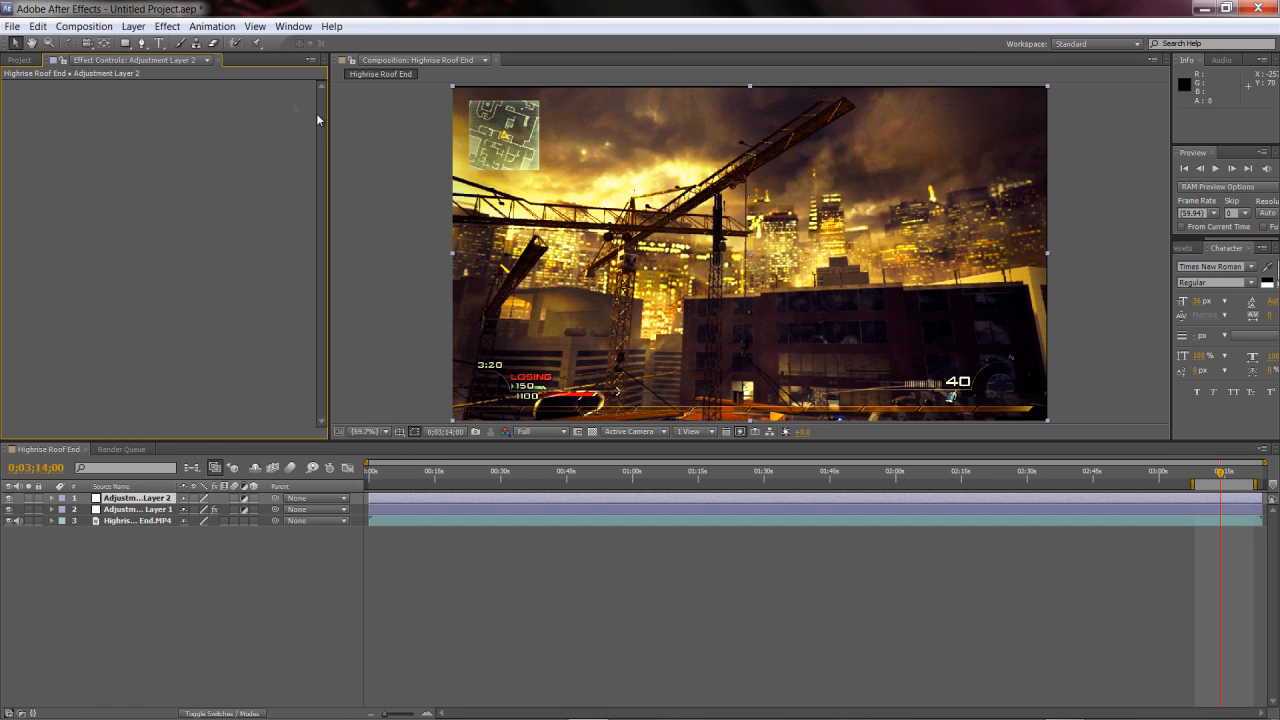
click(167, 27)
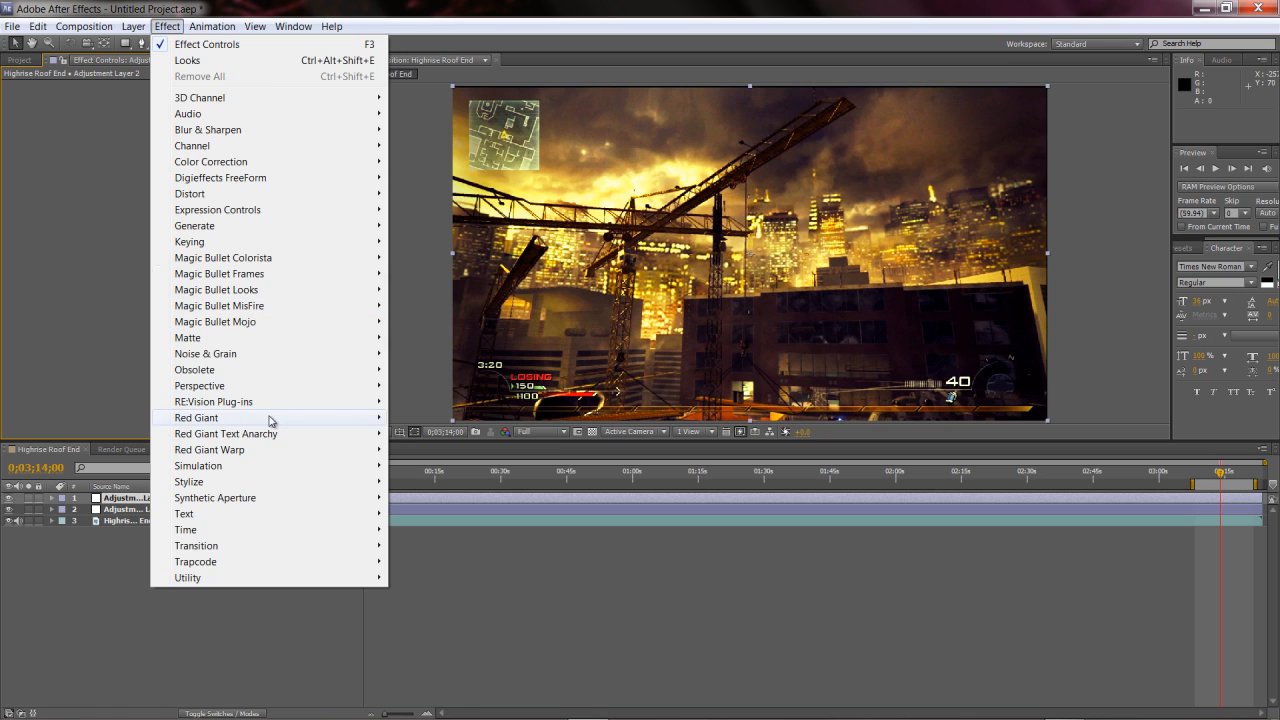
mouse_move(275, 403)
mouse_move(331, 407)
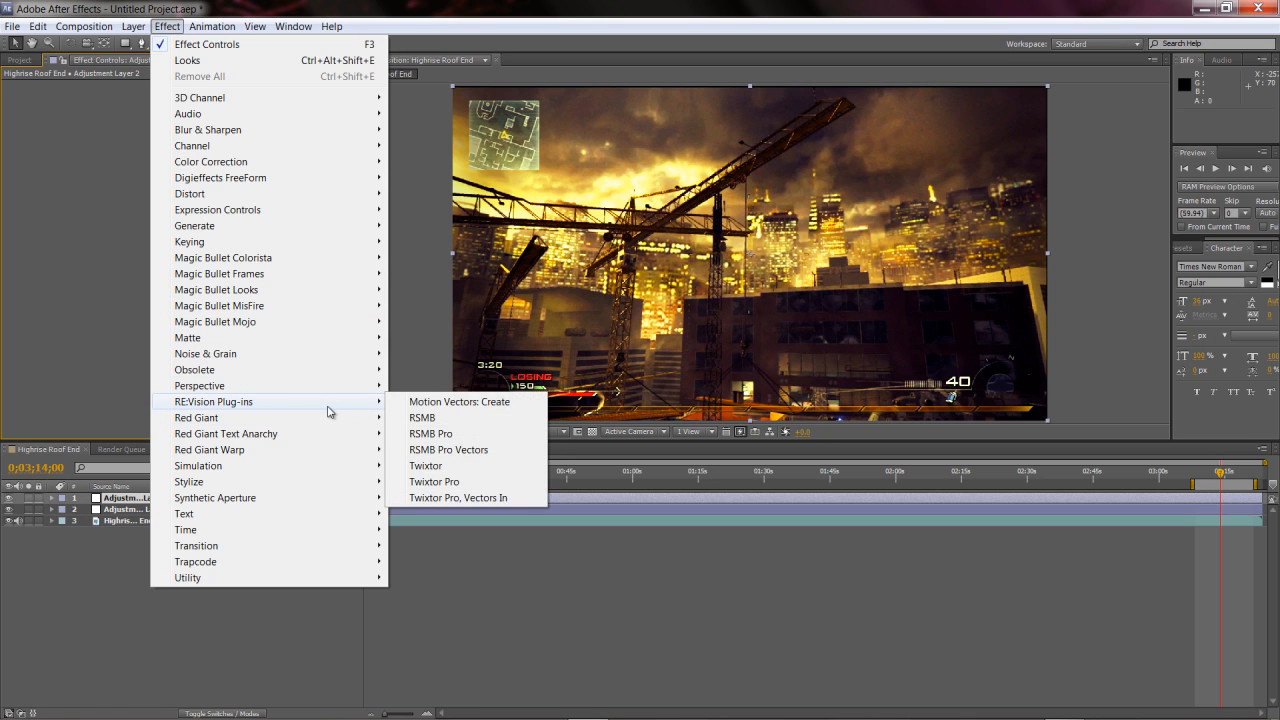
click(421, 417)
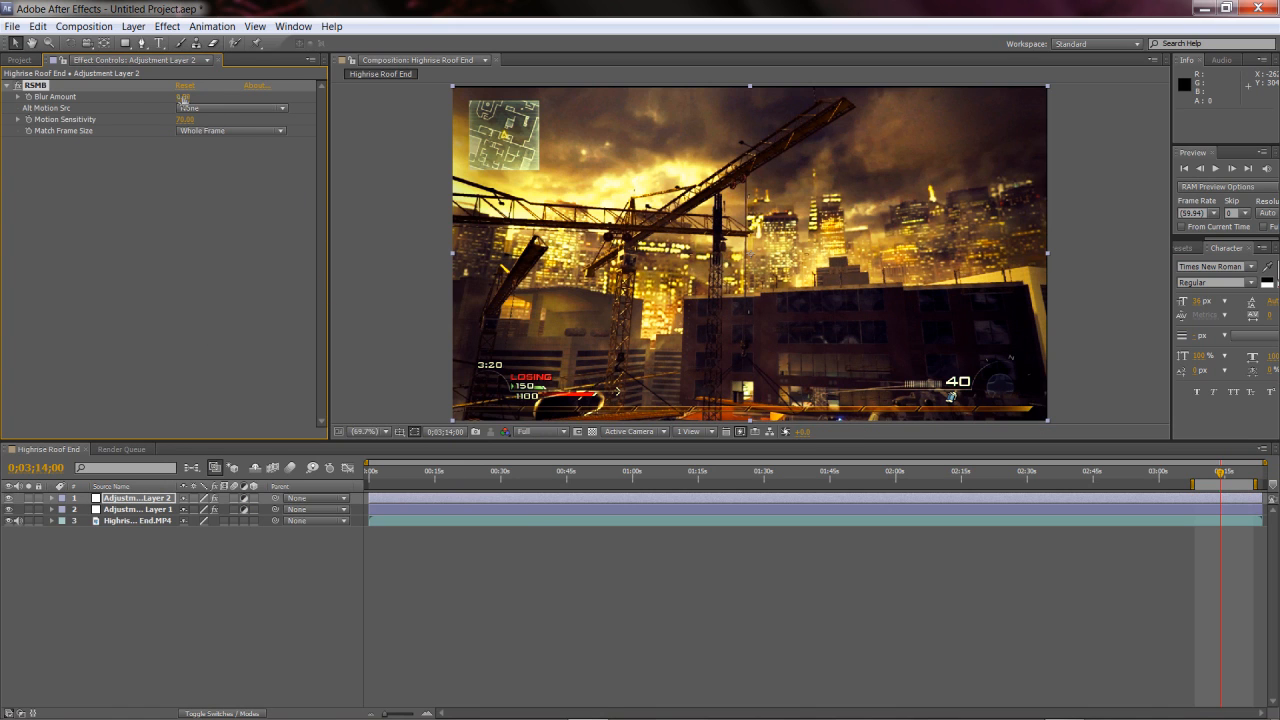
Set the RSMB effect's Blur Amount to 1 and its Motion Sensitivity to 100
click(190, 97)
text(1)
key(Return)
click(186, 121)
text(100)
key(Return)
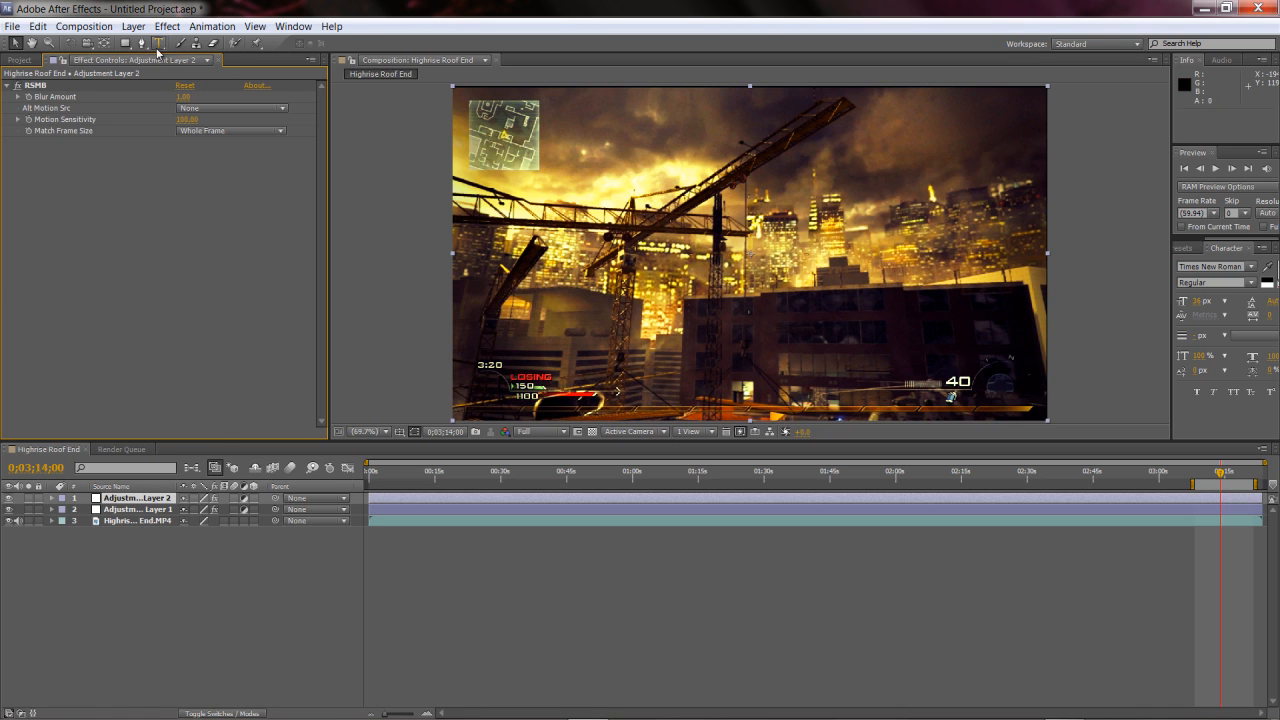
Add the Highrise Roof End composition to the render queue and show the queue
click(83, 27)
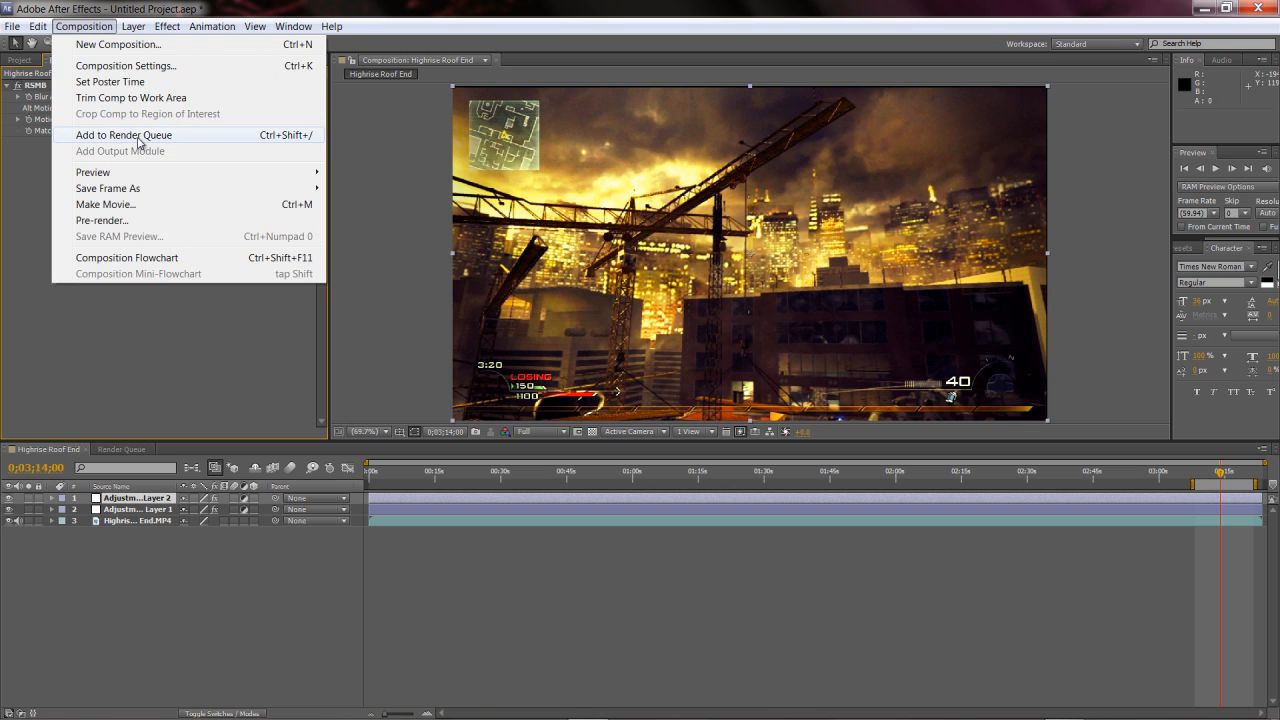
click(140, 143)
click(83, 27)
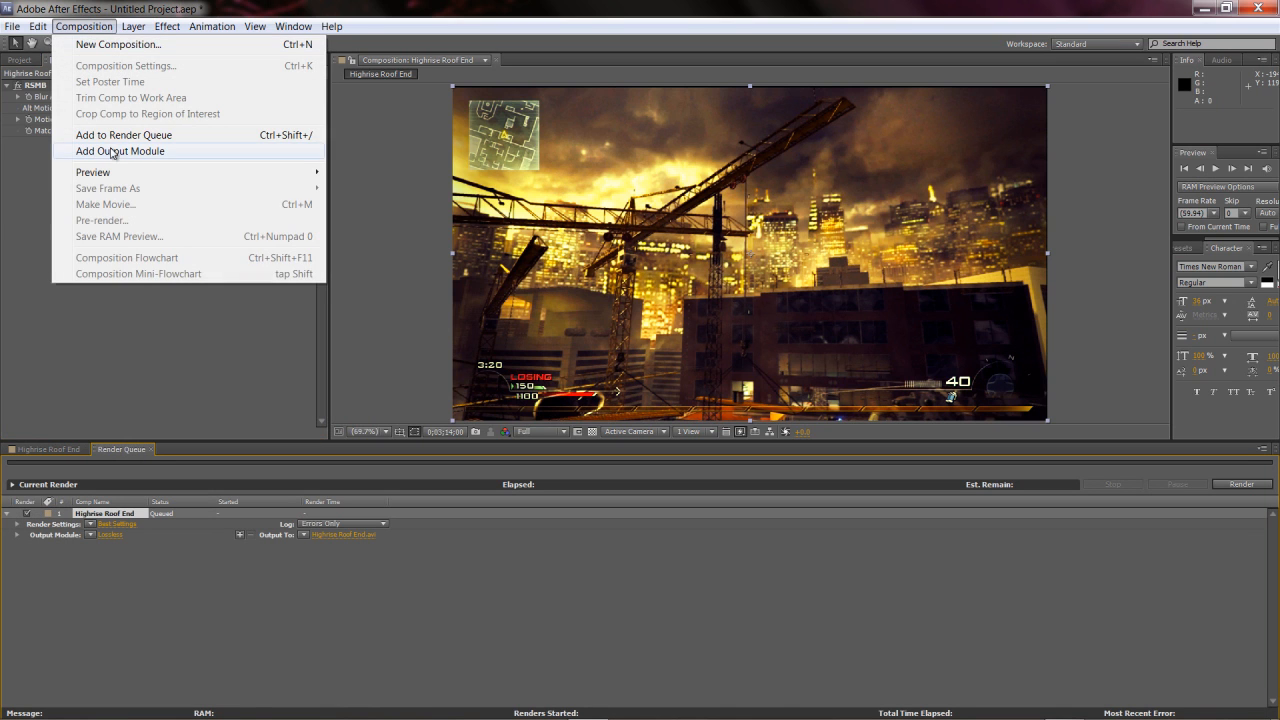
key(Escape)
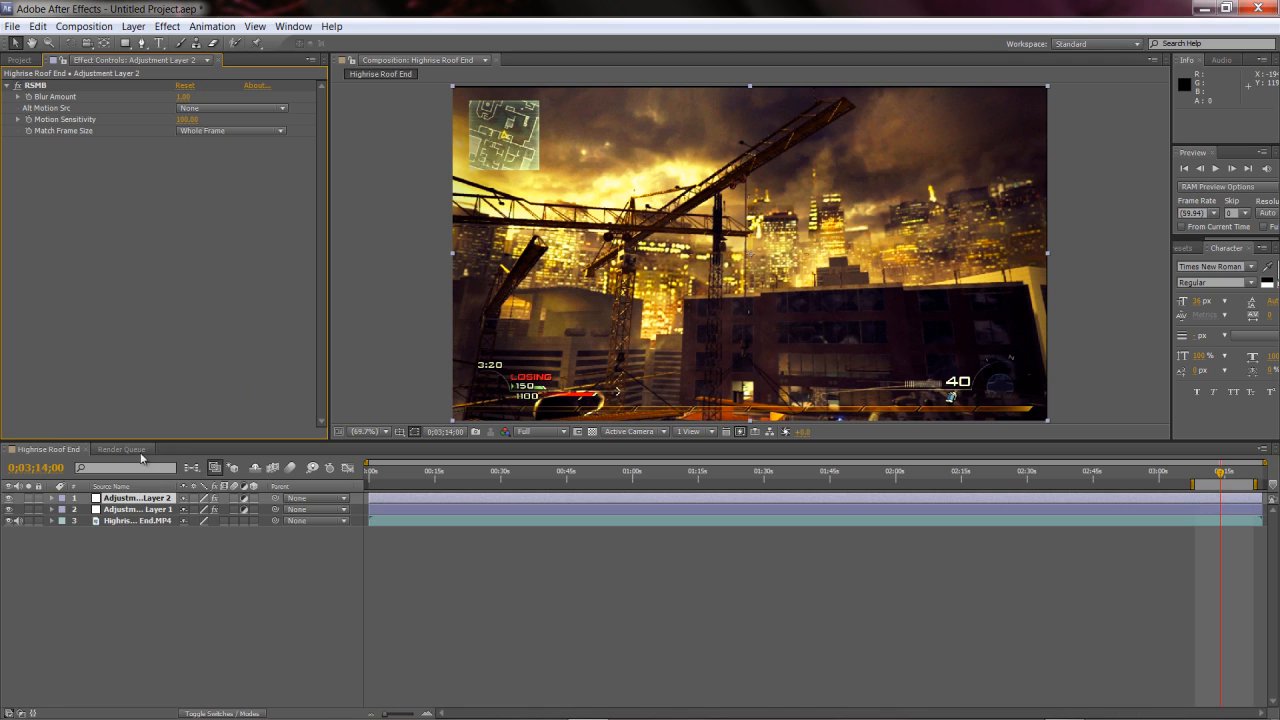
click(139, 451)
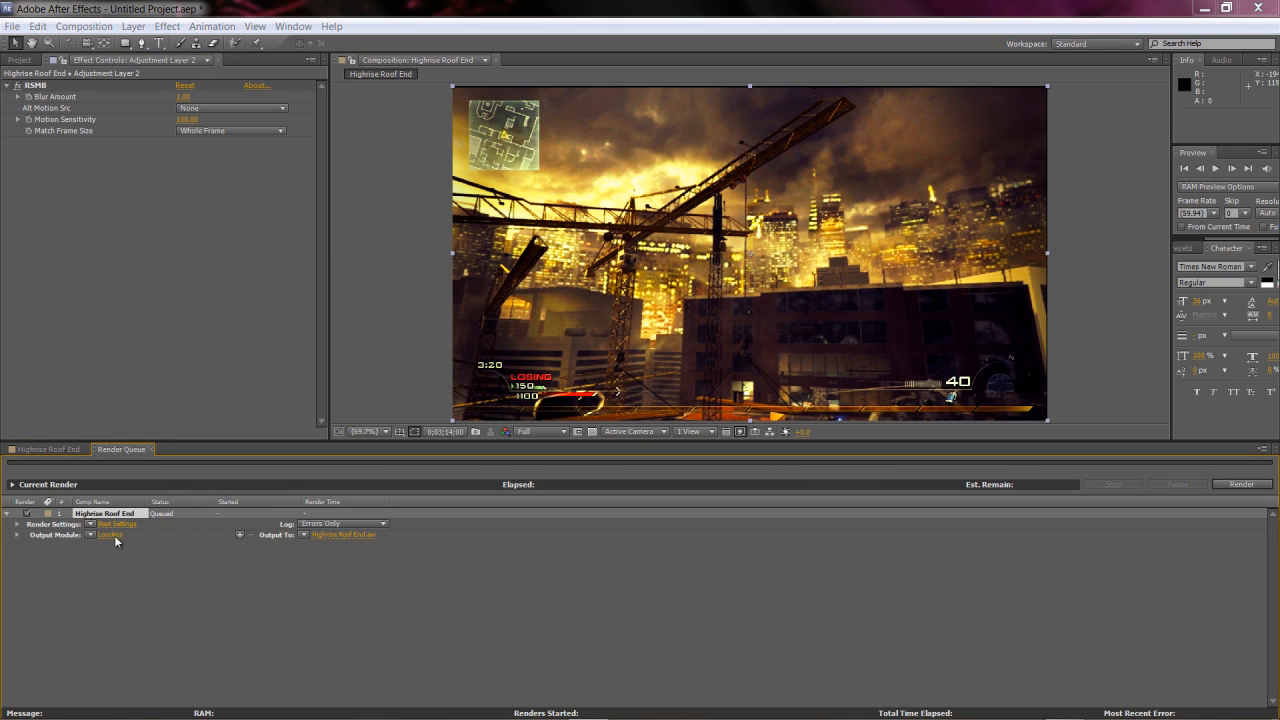
Enable audio output at 96.000 kHz and 32 Bit in the queued render's output module
click(122, 536)
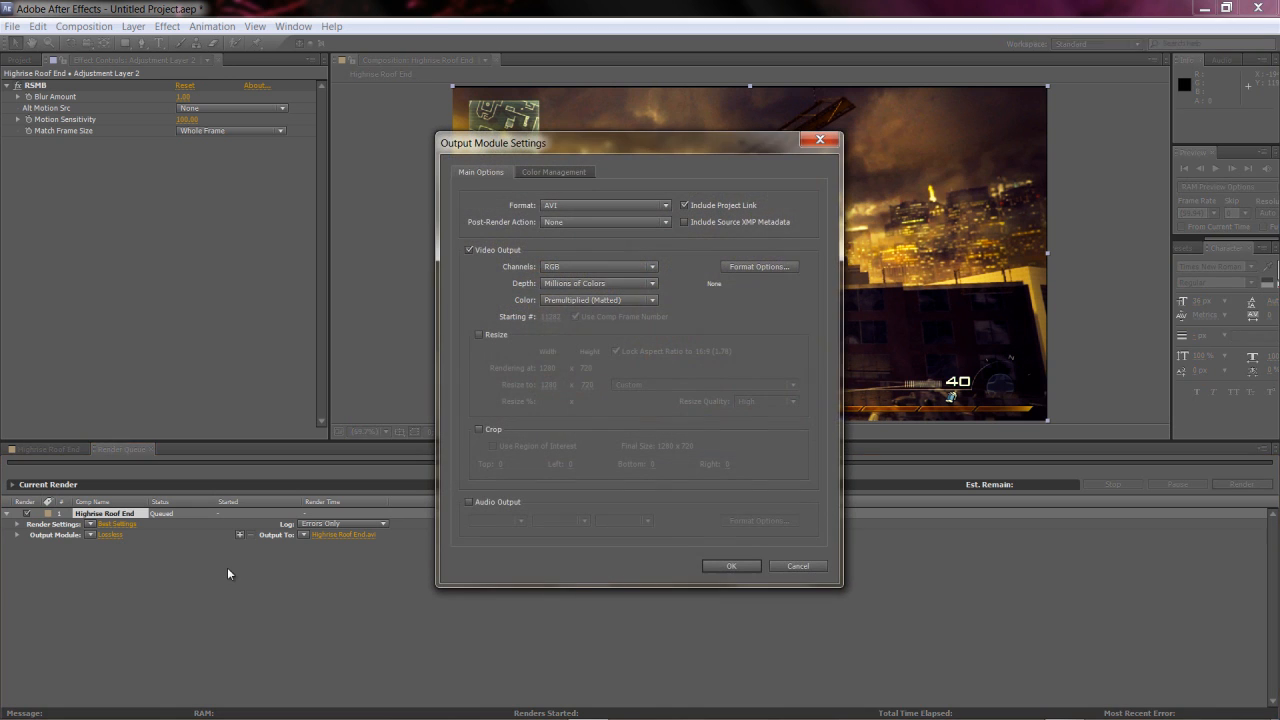
click(470, 503)
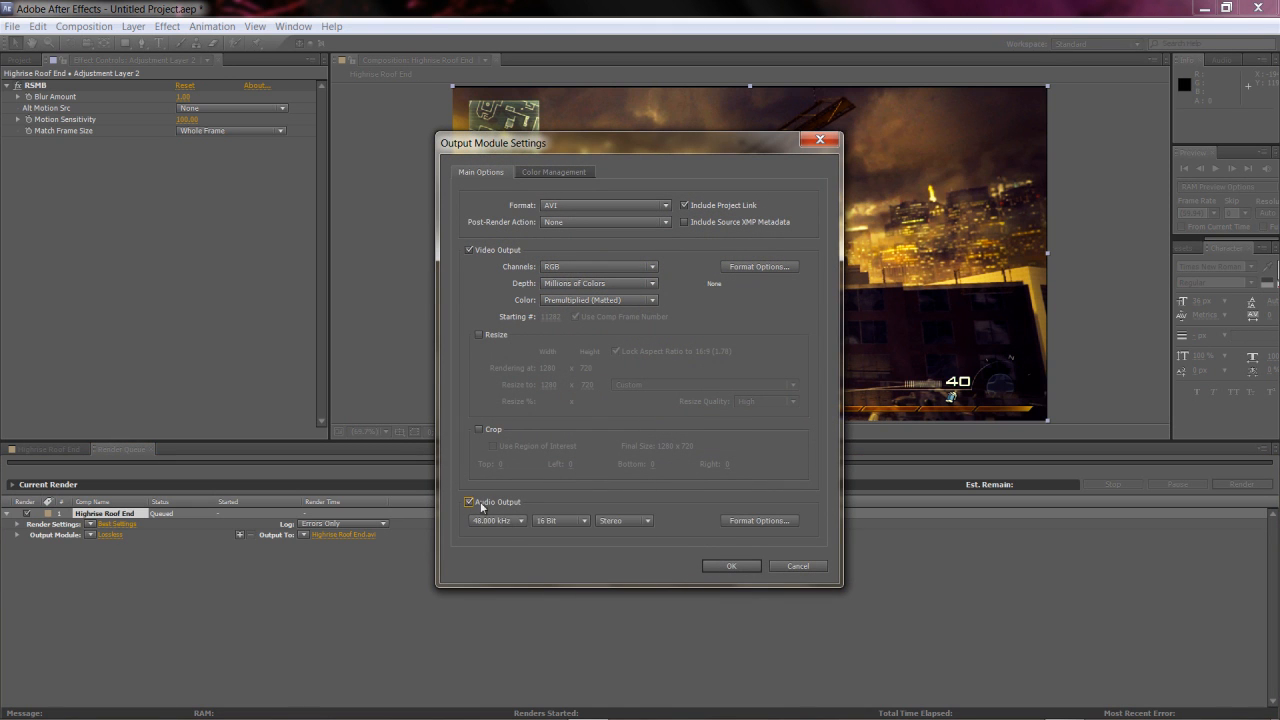
click(508, 520)
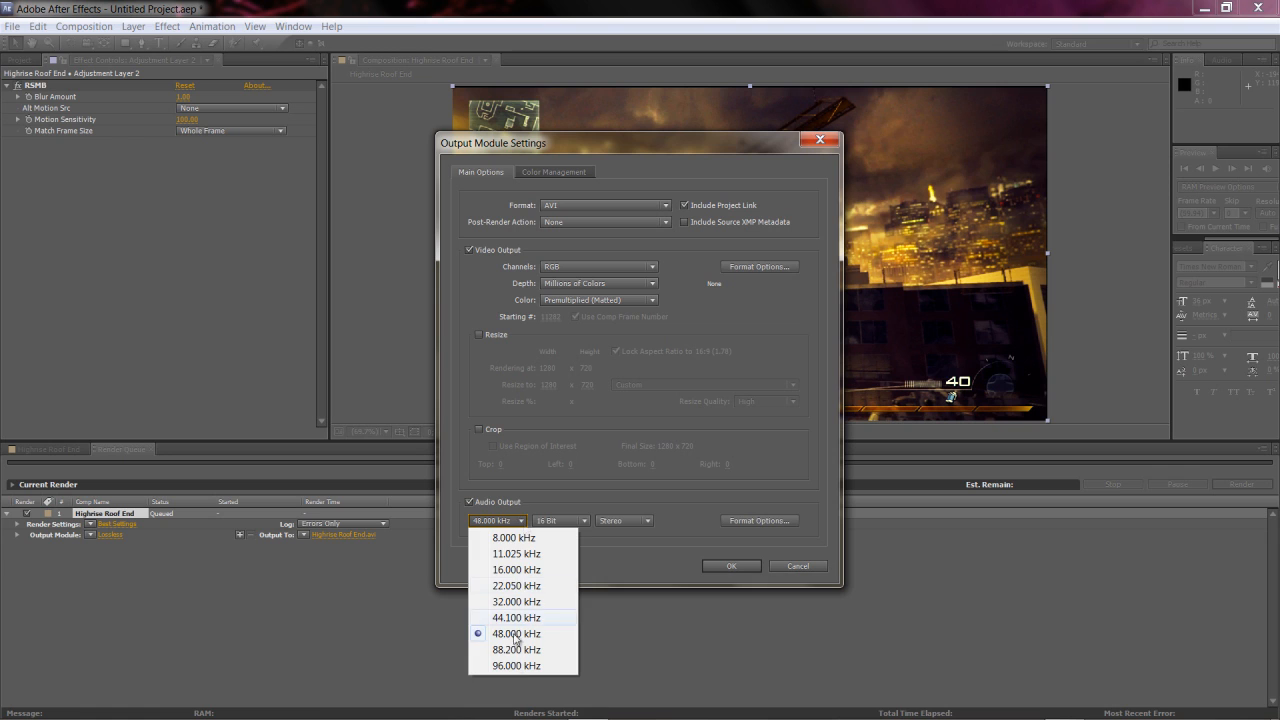
click(527, 673)
click(585, 522)
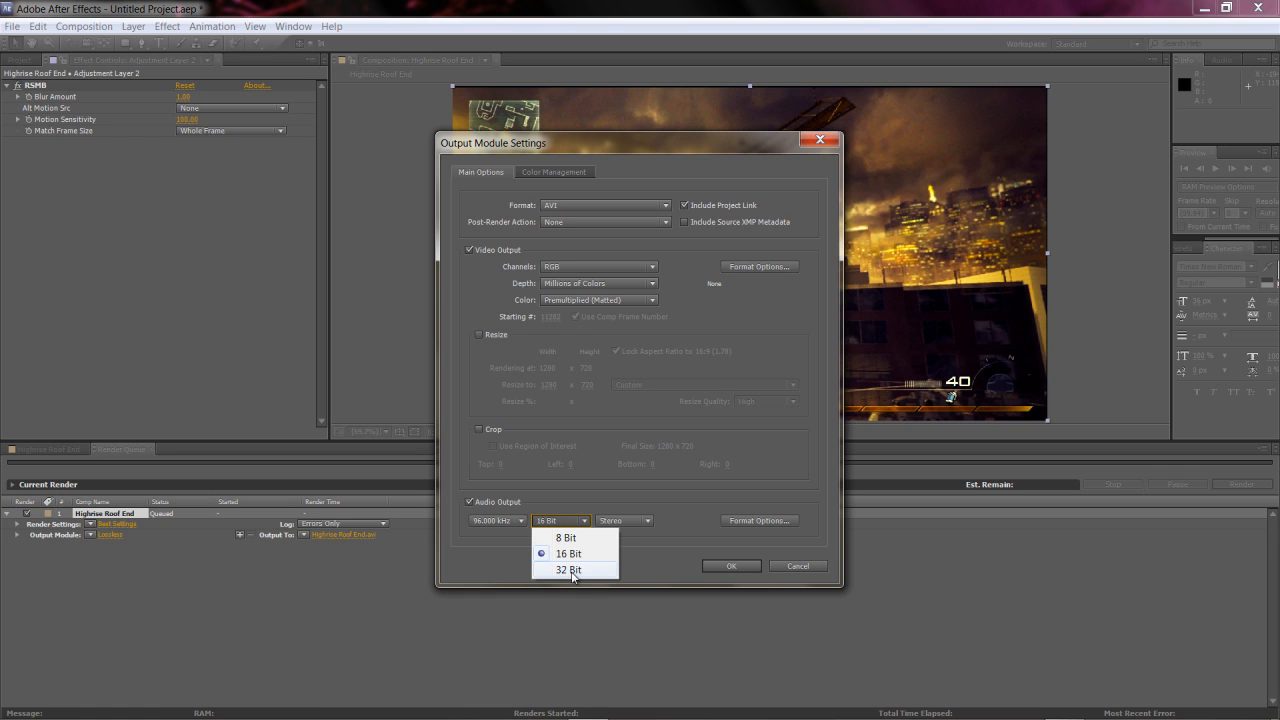
click(572, 570)
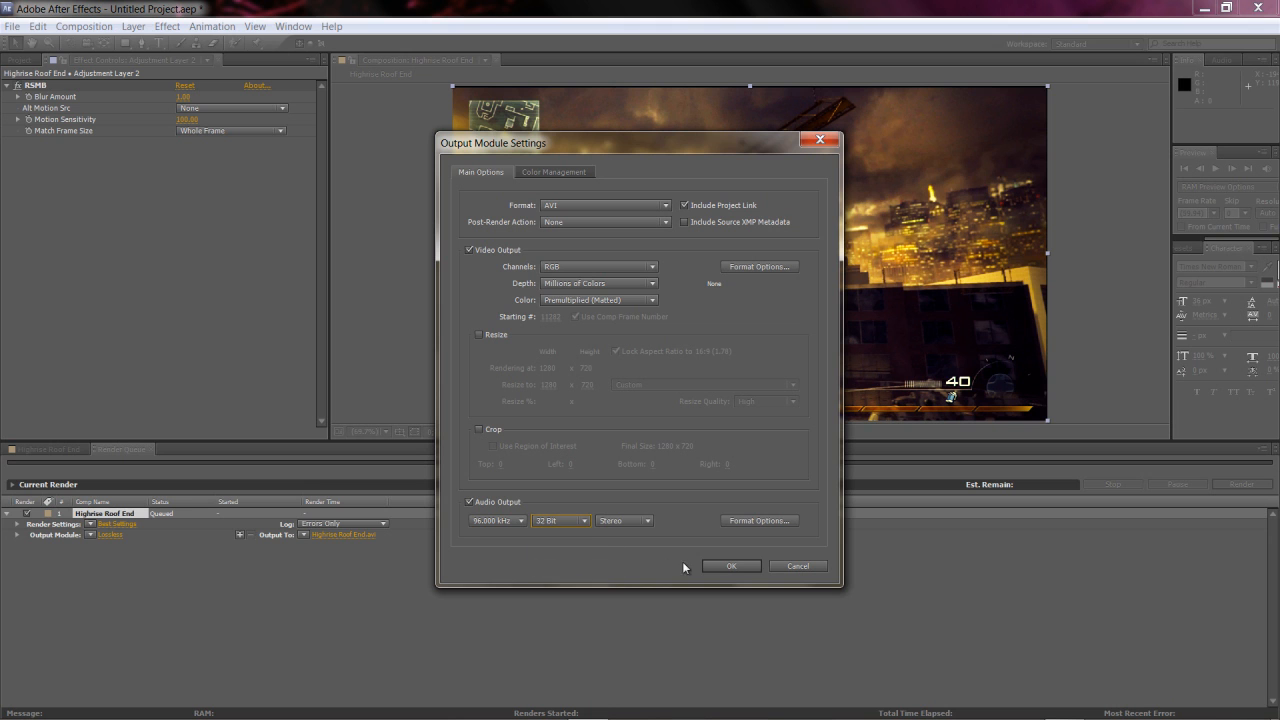
click(730, 566)
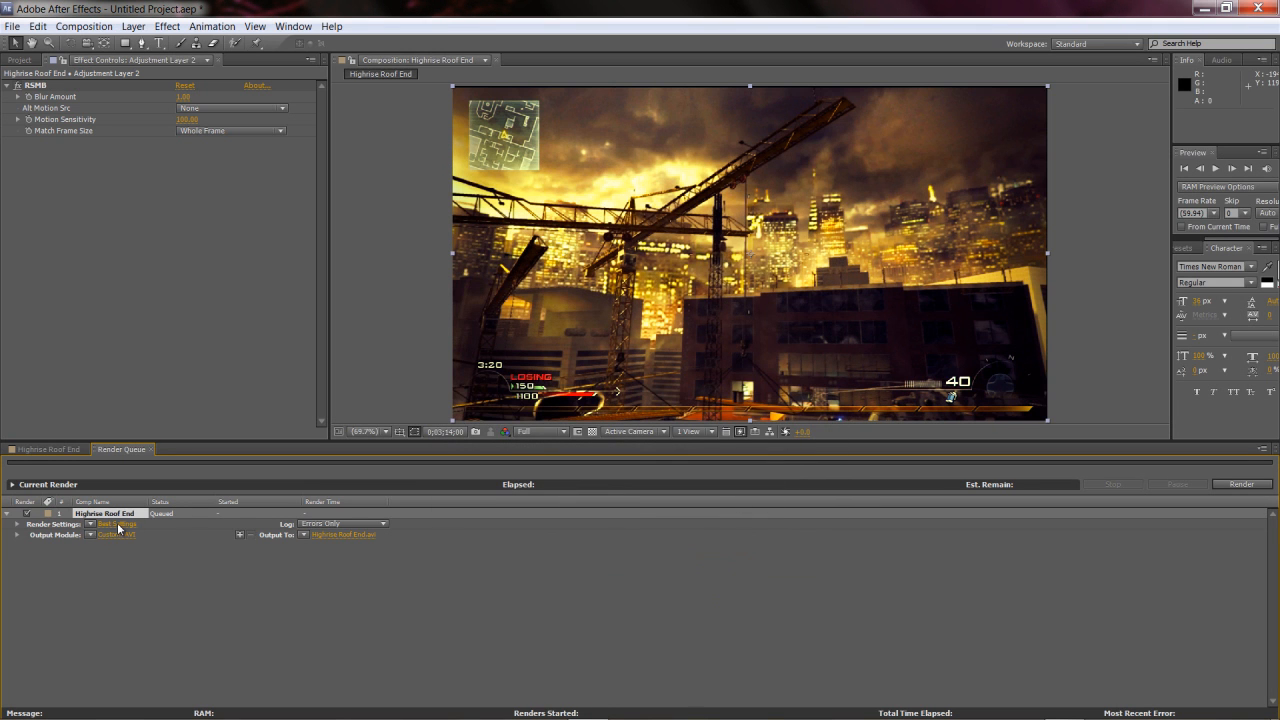
Check the render's output file destination without changing it, and close After Effects without saving the project
click(340, 536)
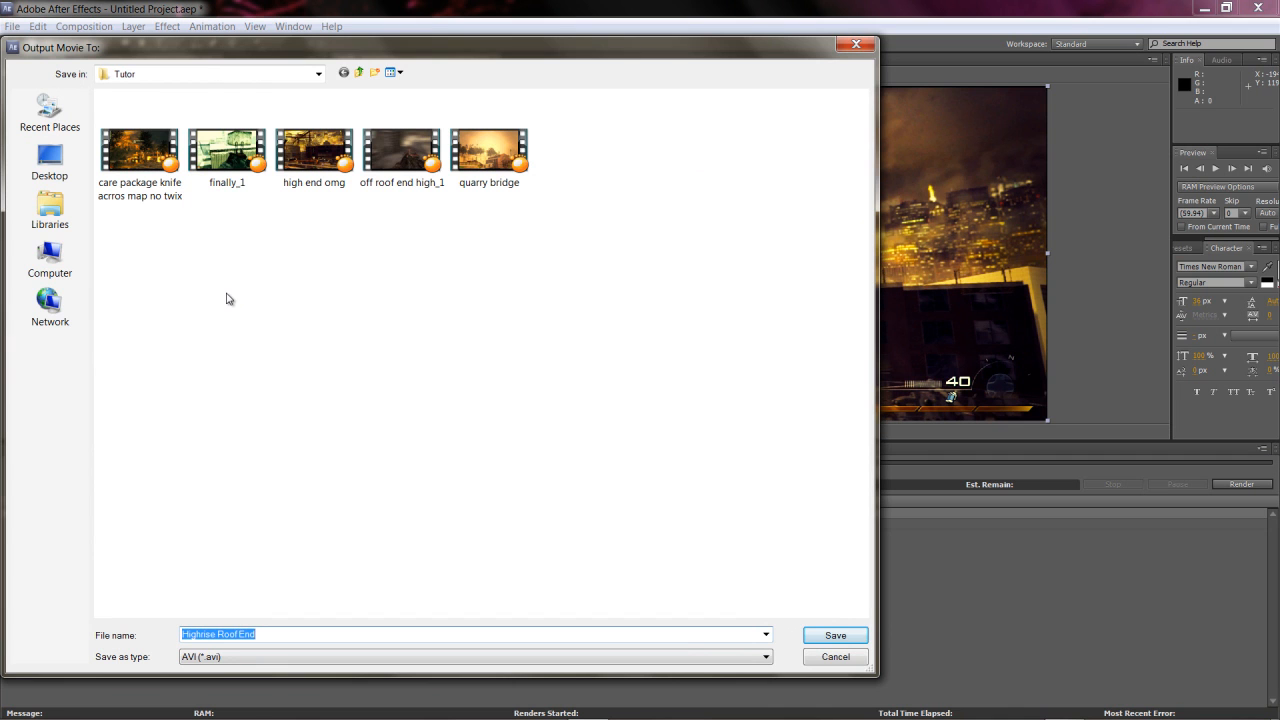
click(828, 658)
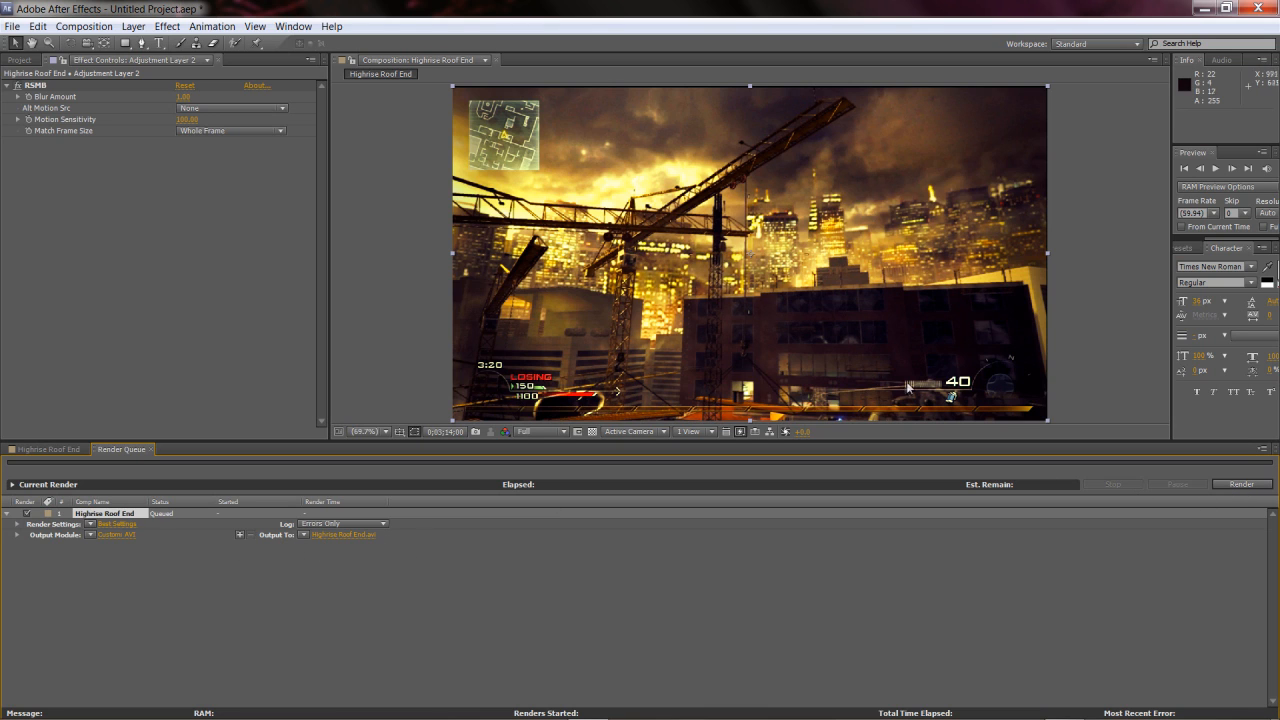
click(1257, 7)
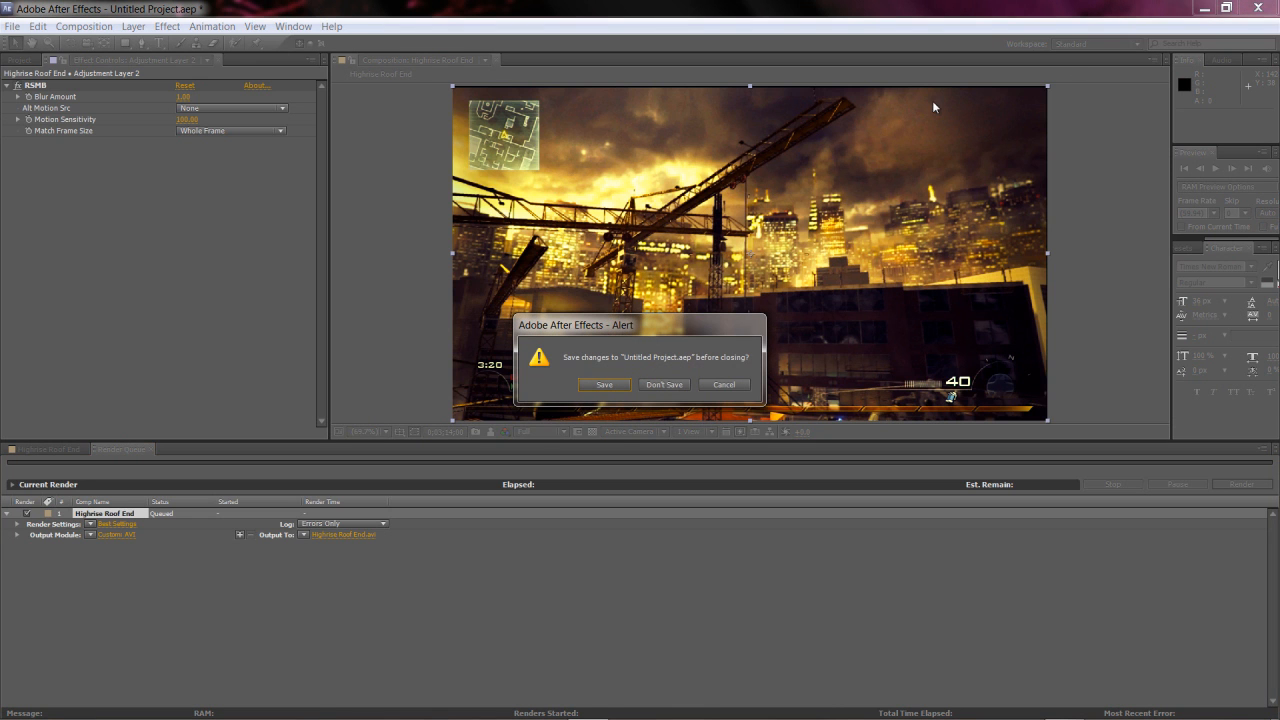
click(674, 389)
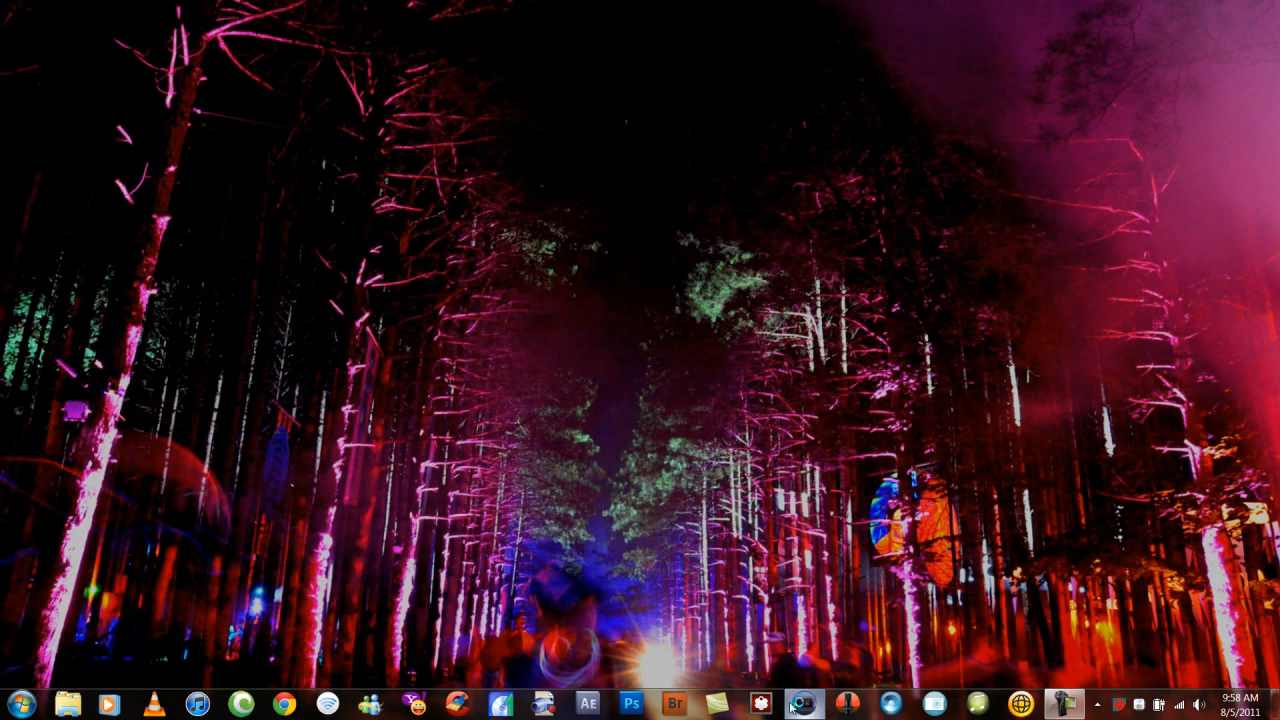
Start Vegas Pro 9.0 and cancel the loading of the project short knives for knife.veg
click(792, 705)
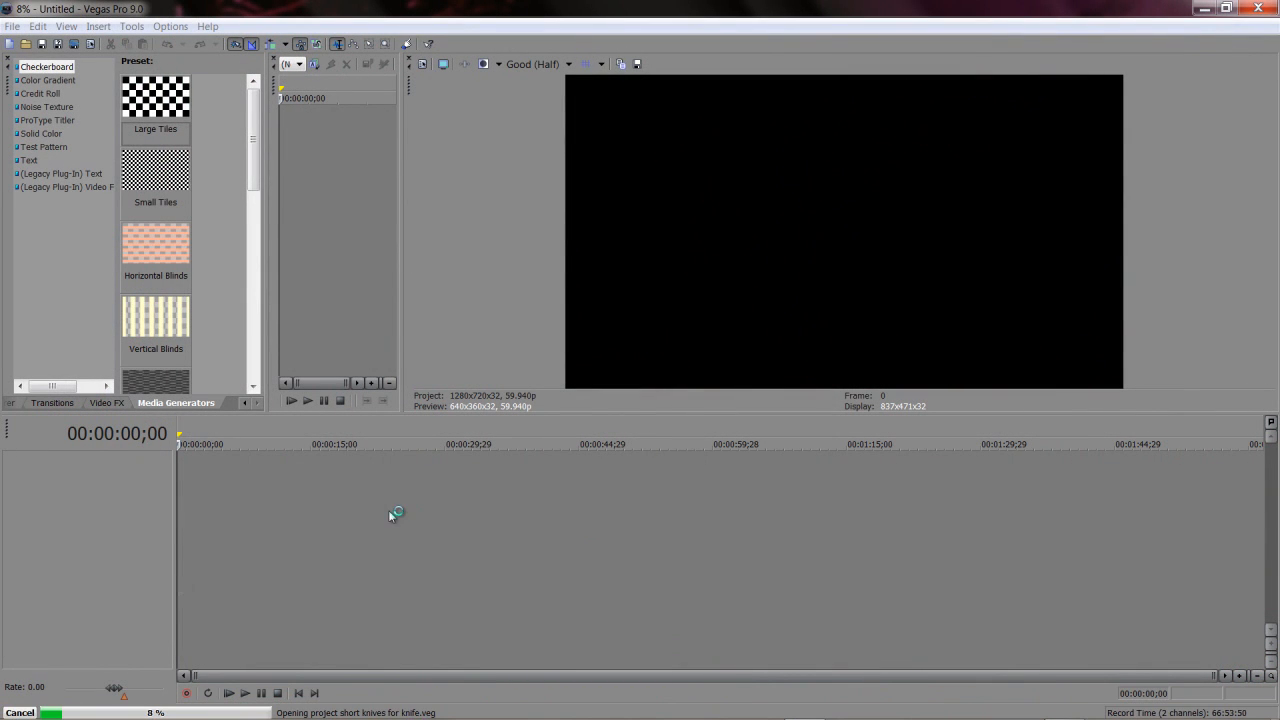
click(20, 713)
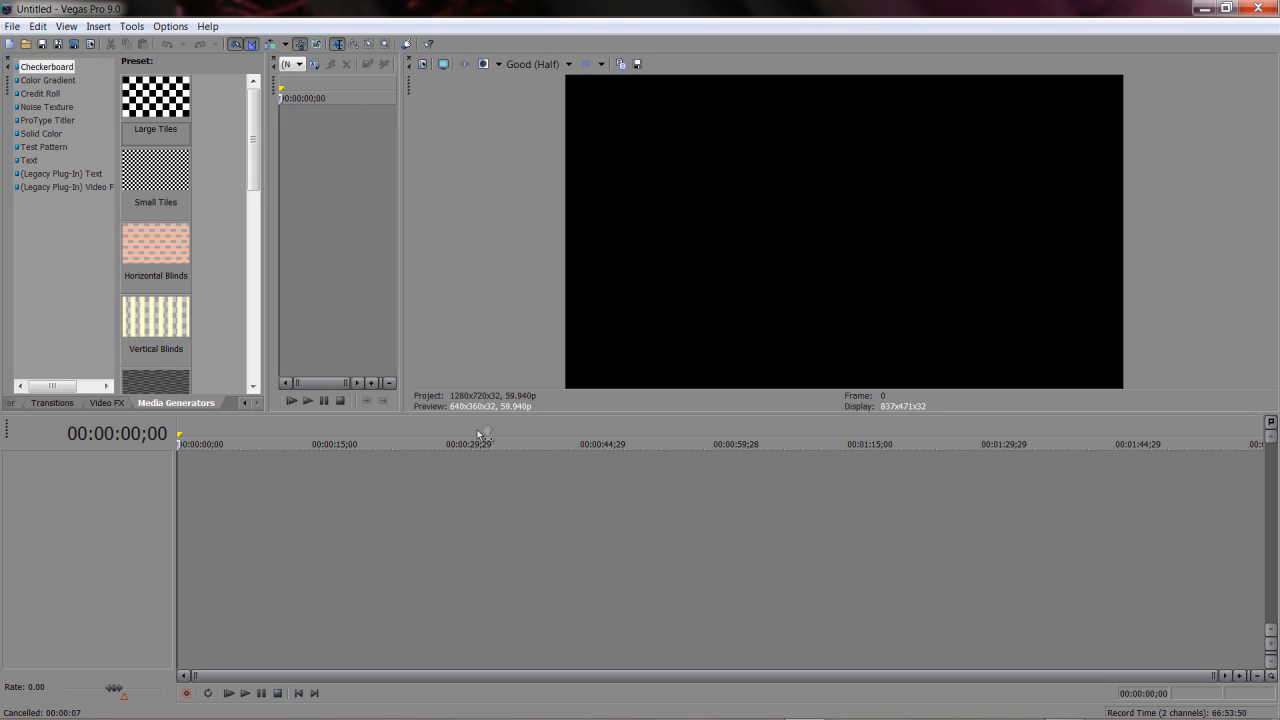
Look through the available video effects and transitions
mouse_move(804, 717)
mouse_move(597, 712)
click(52, 402)
click(104, 403)
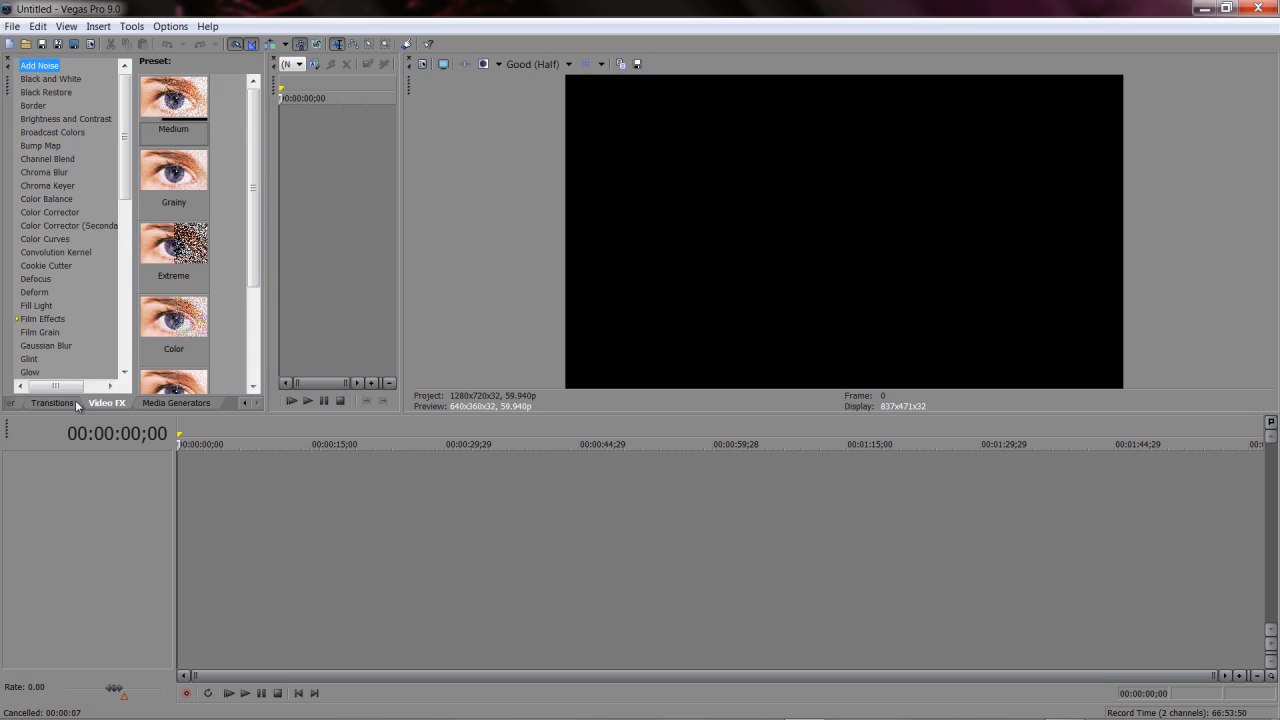
click(75, 400)
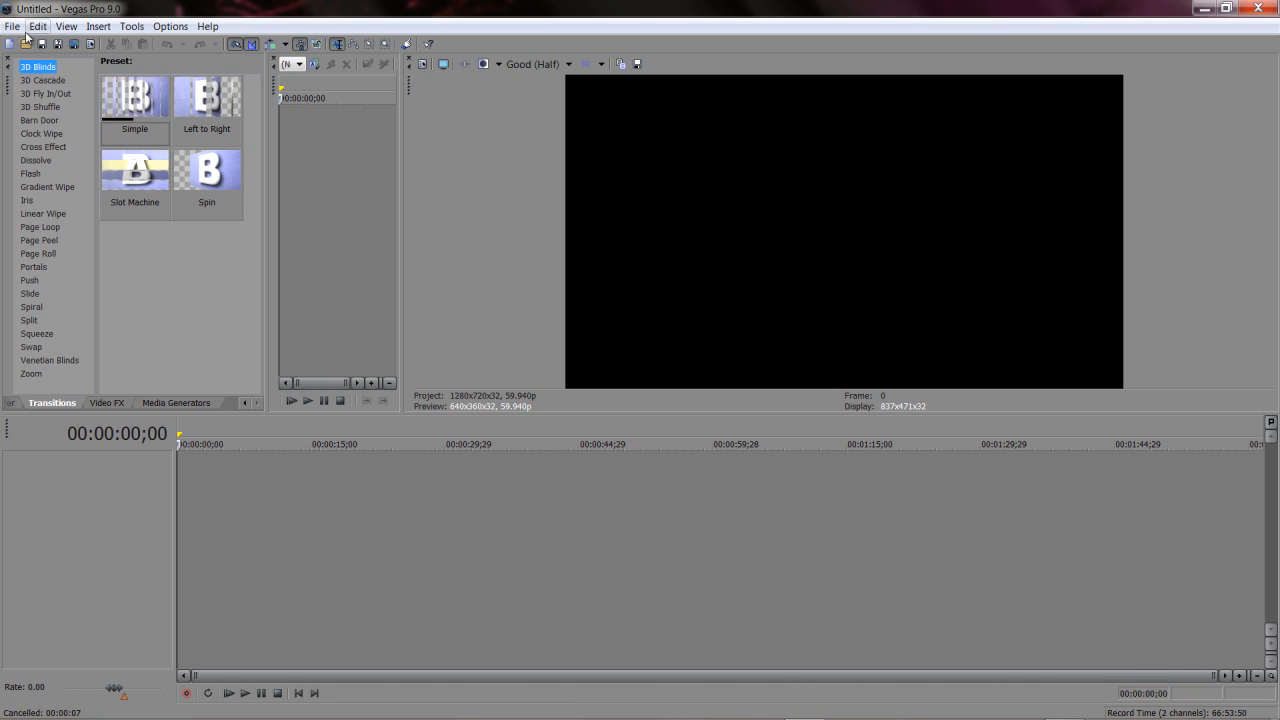
Import the high end omg clip at 00:00:43;19 and move it earlier to start at about 18 seconds
click(566, 478)
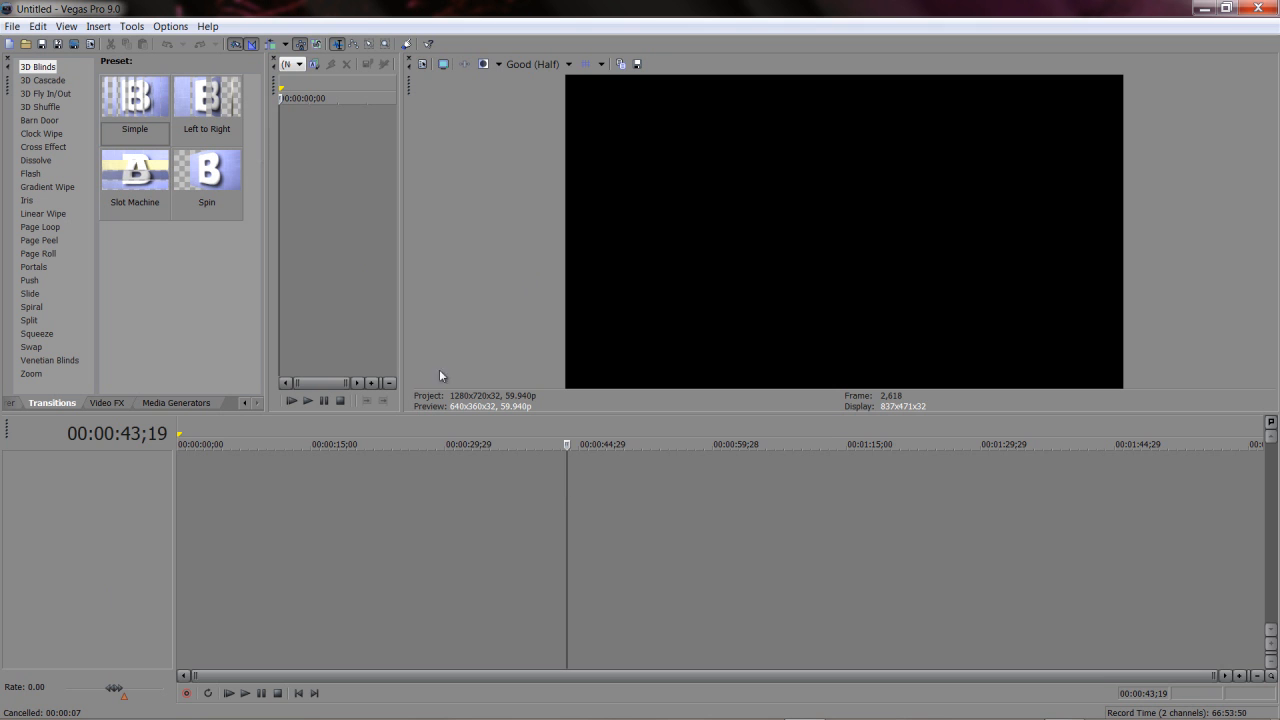
click(26, 45)
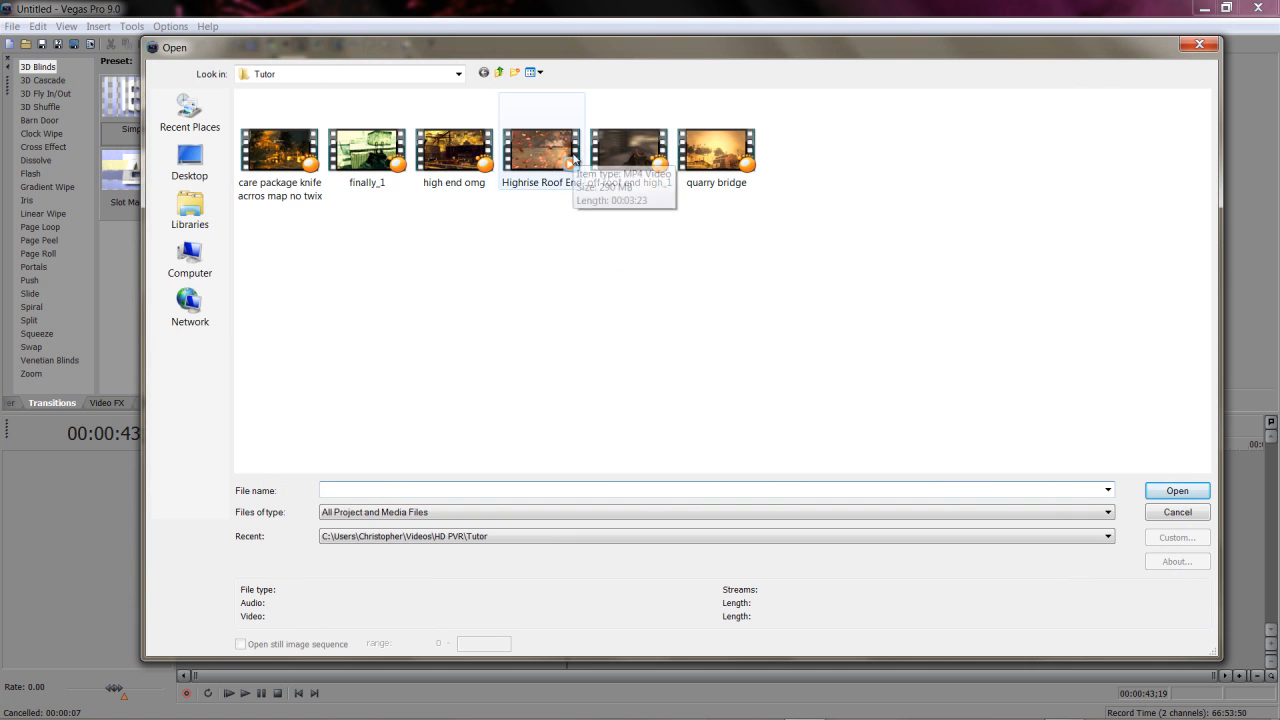
double_click(470, 165)
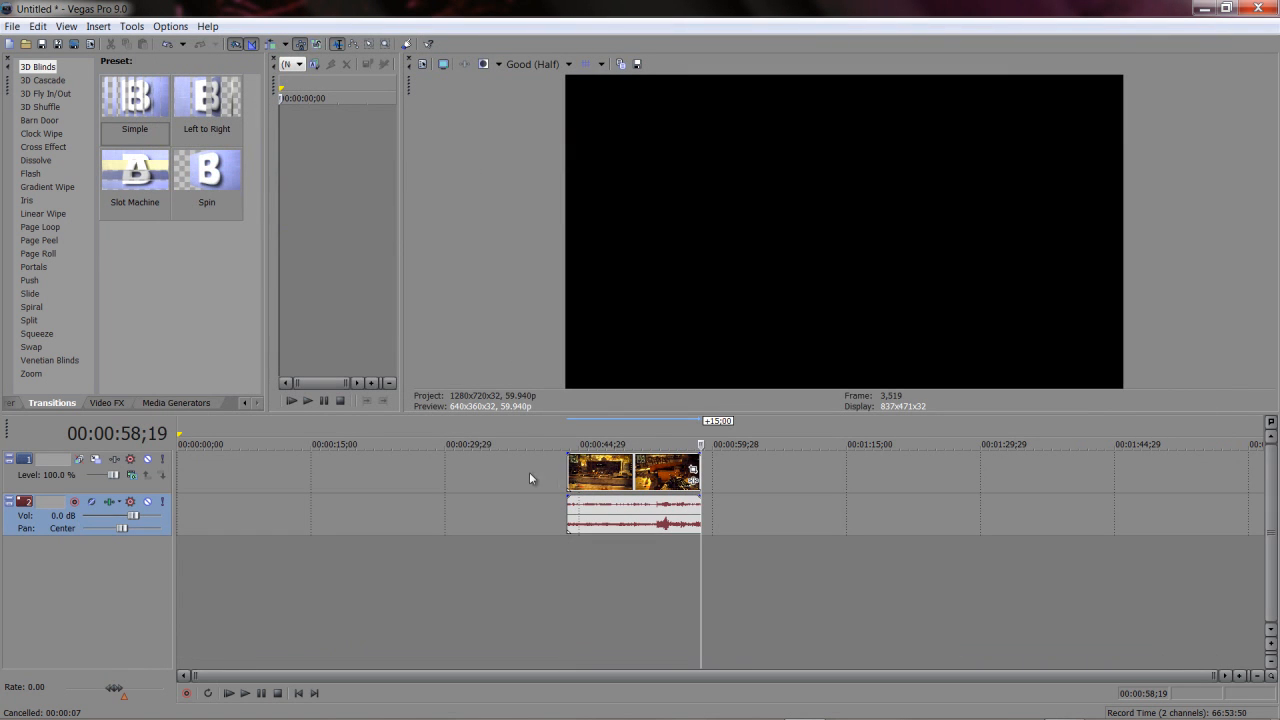
click(617, 490)
drag(648, 490, 363, 467)
click(363, 467)
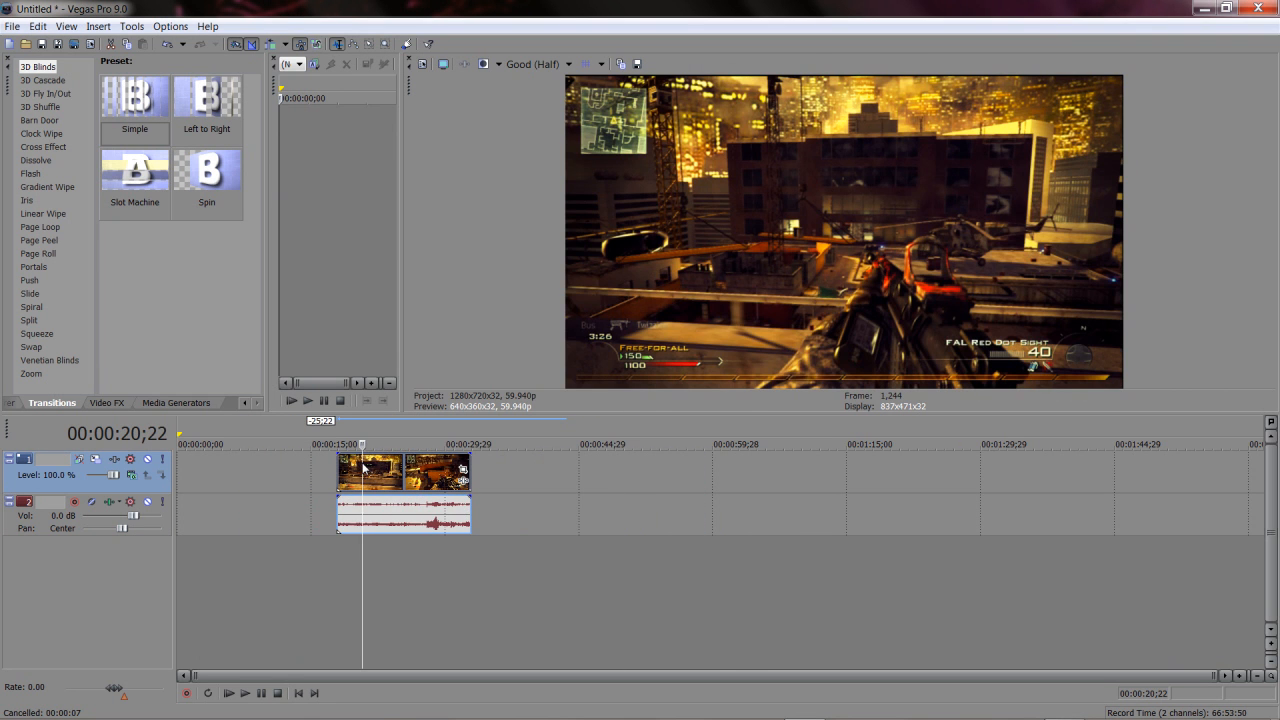
Preview the high end omg clip and move it earlier to start at about 00:00:09;12
key(space)
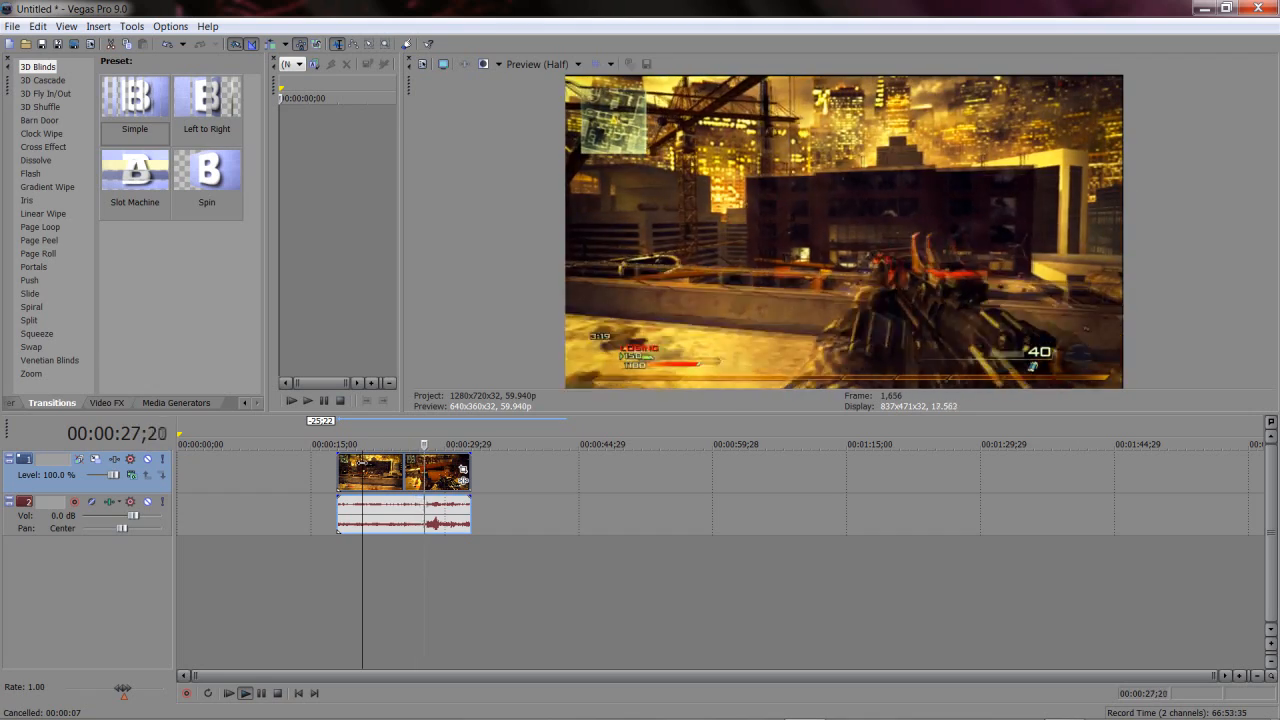
key(Return)
drag(368, 498, 293, 484)
click(291, 484)
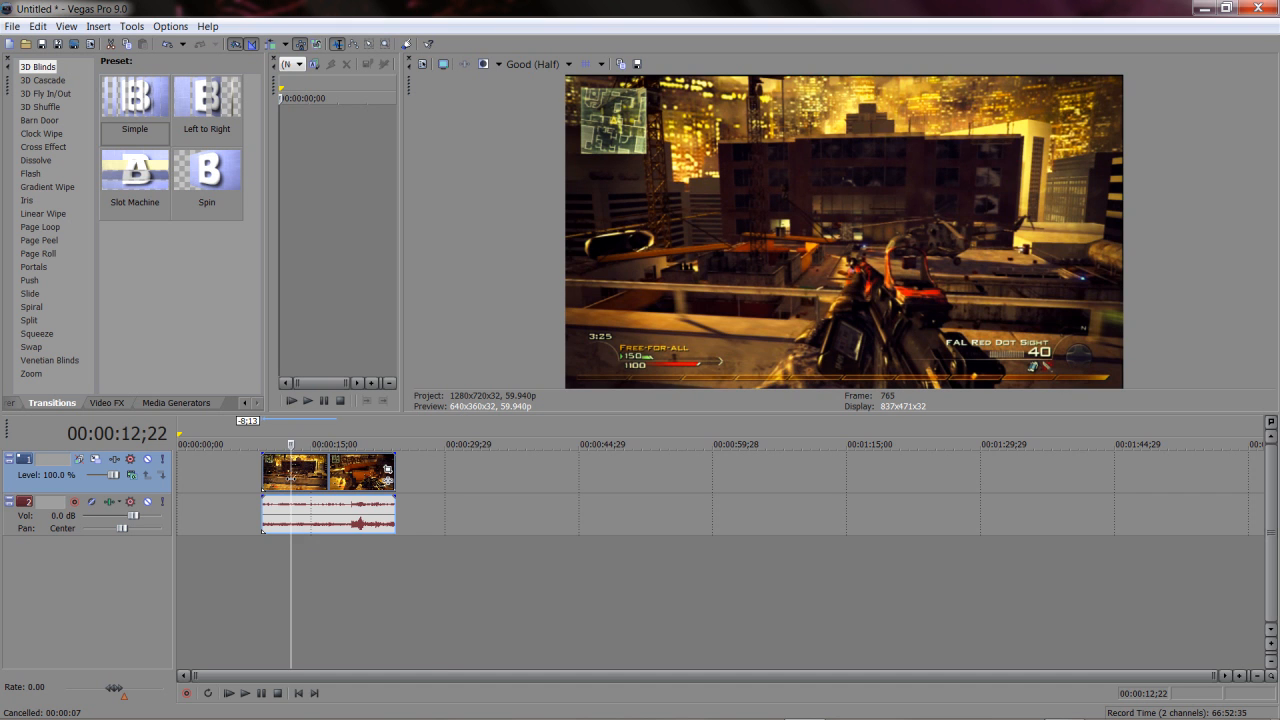
Turn off Maintain aspect ratio and select Disable resample for the high end omg video event
right_click(291, 484)
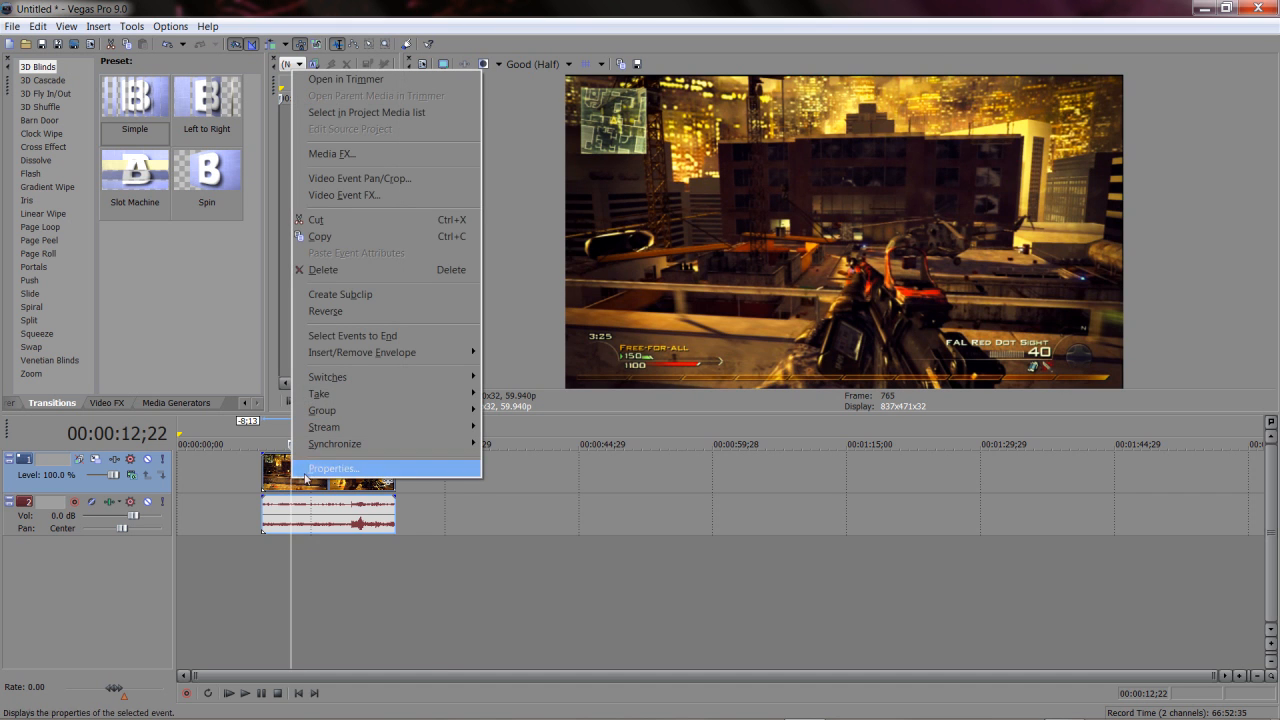
drag(371, 600, 329, 600)
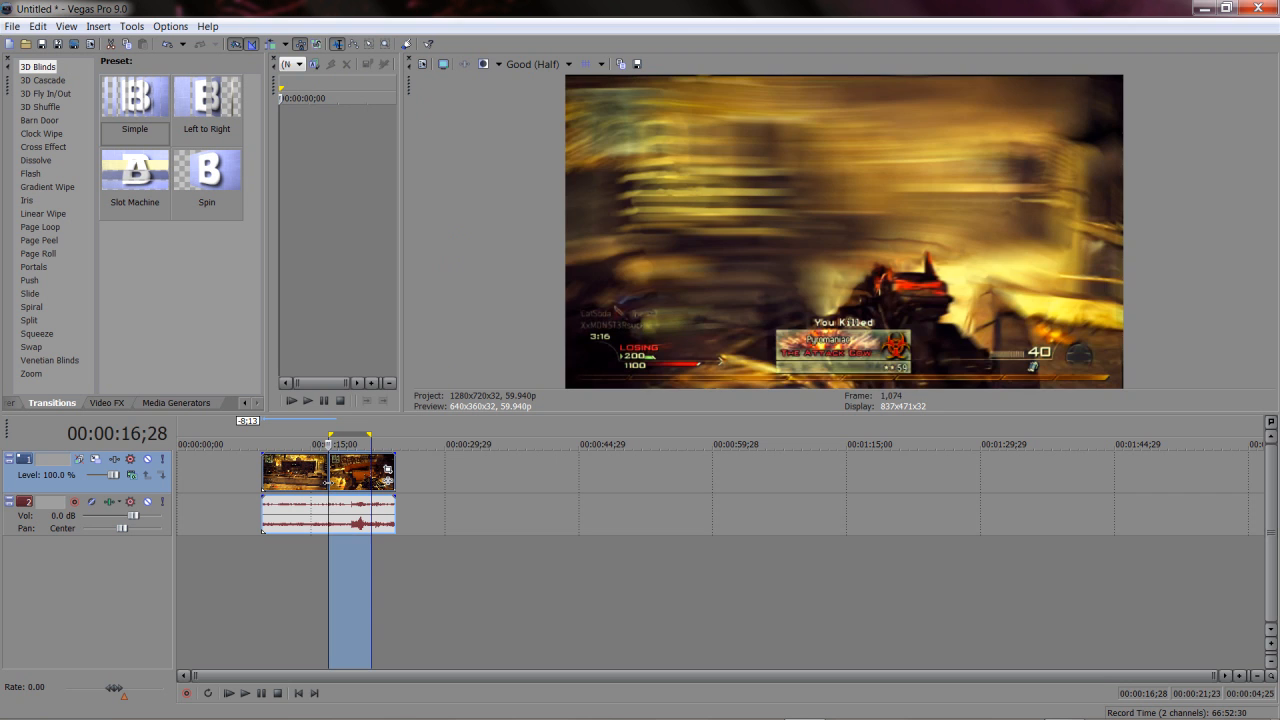
click(312, 480)
right_click(312, 478)
click(350, 466)
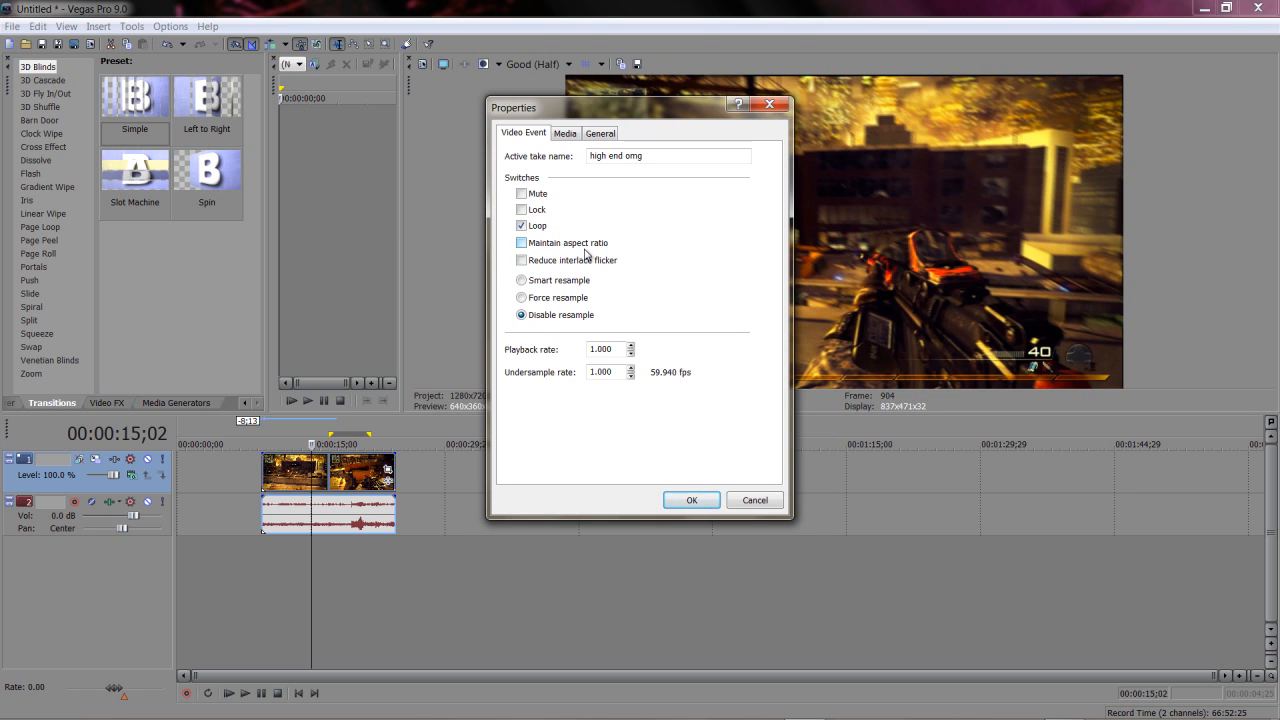
click(692, 502)
Move the high end omg clip to the timeline start, play its opening, and shift it to start at about 00:00:01;12
drag(308, 477, 224, 476)
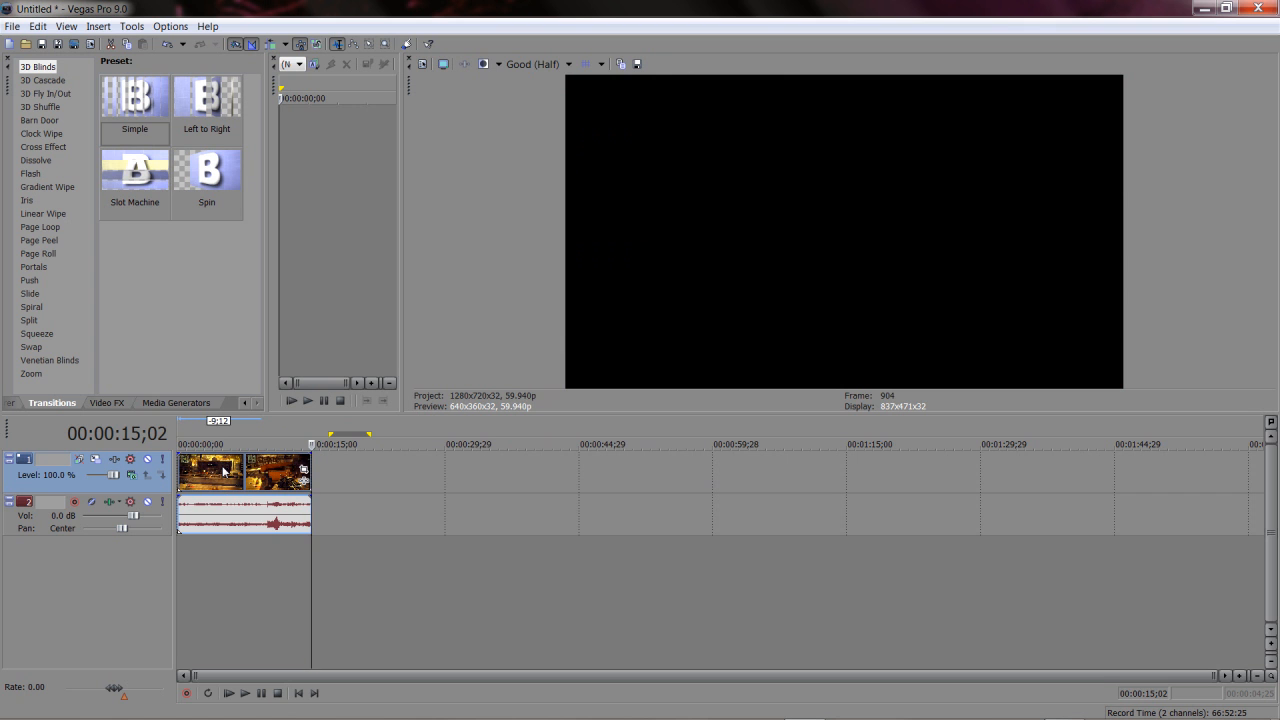
key(space)
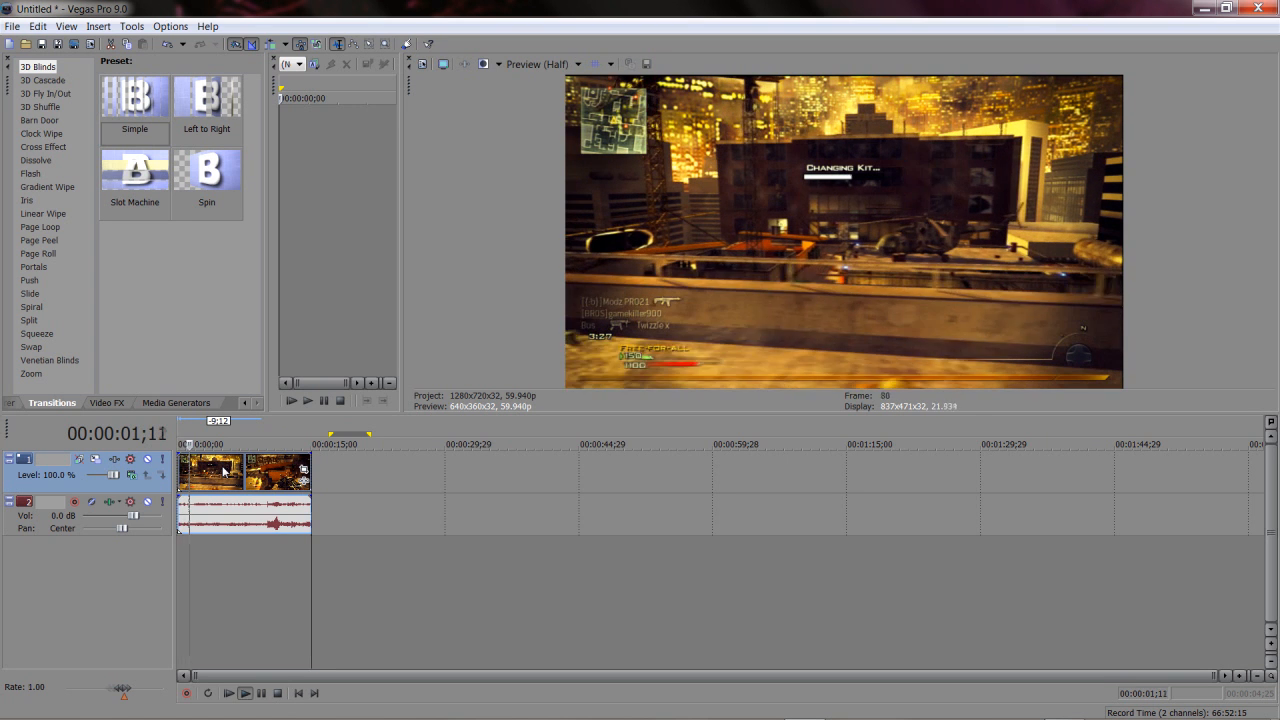
drag(219, 474, 246, 469)
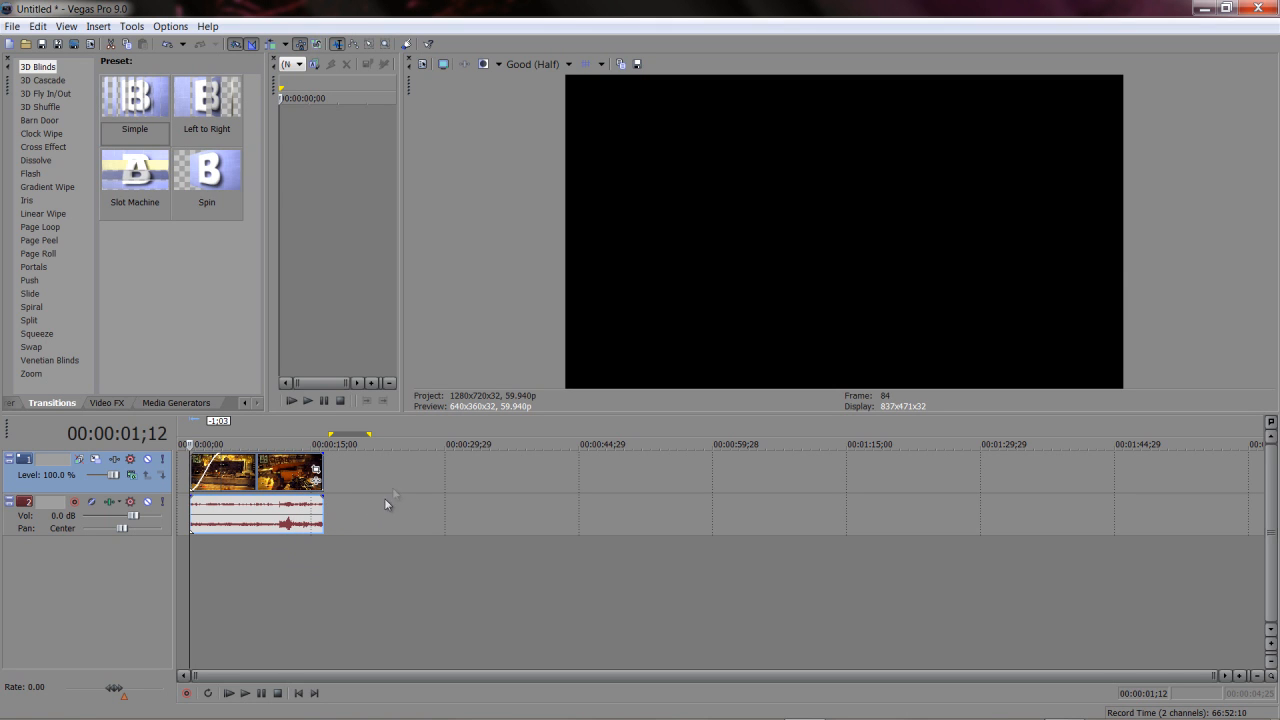
Import the care package knife acrros map no twix clip at 00:00:24;23 and turn off its Maintain aspect ratio and resampling
click(397, 478)
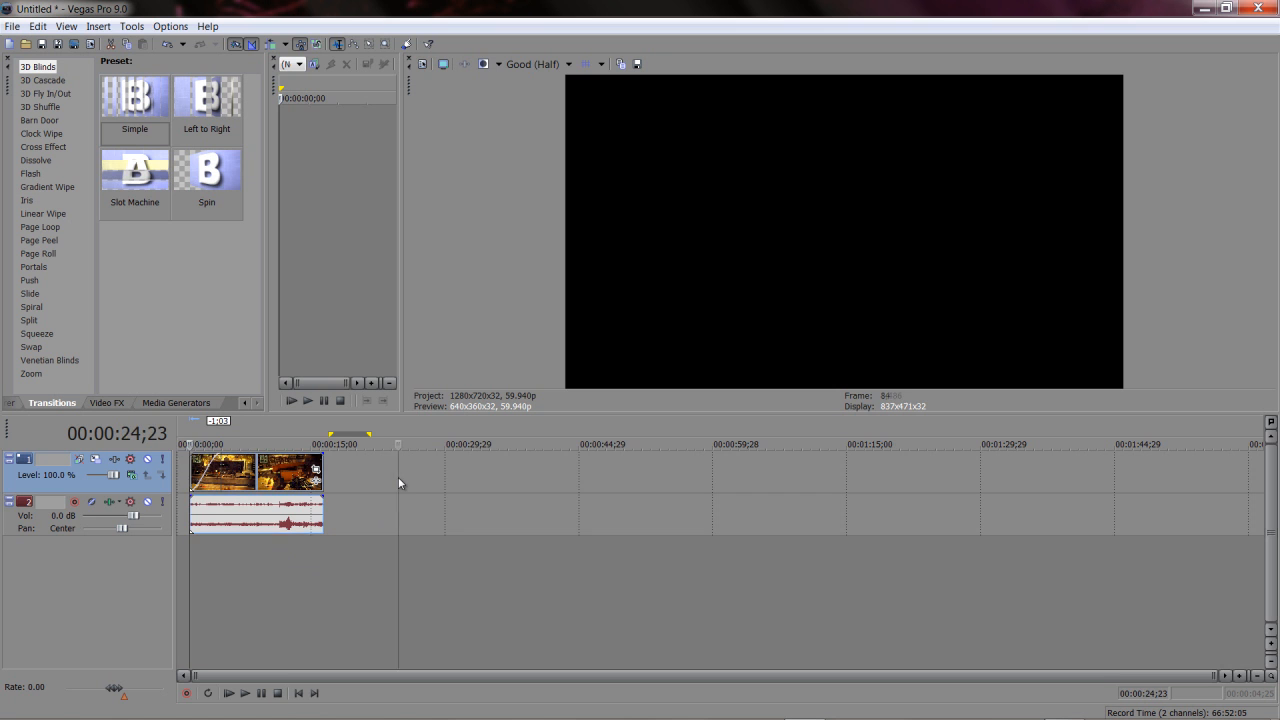
click(26, 45)
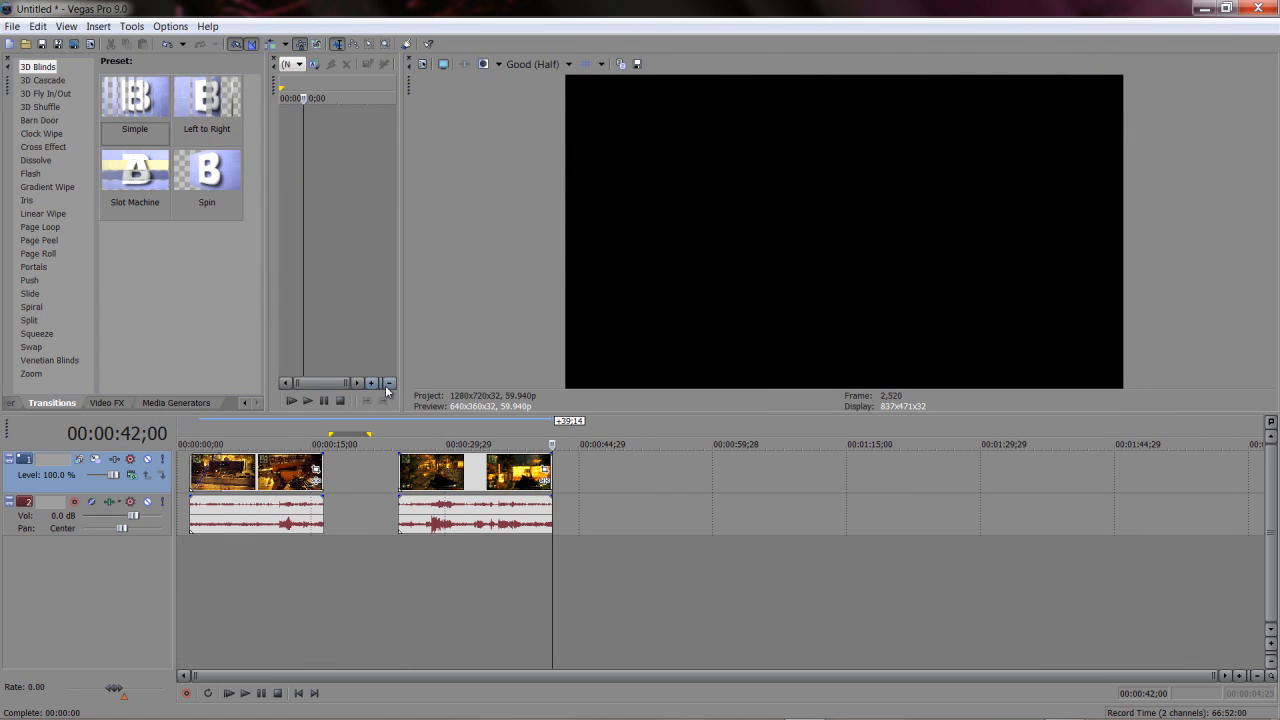
click(466, 474)
right_click(466, 474)
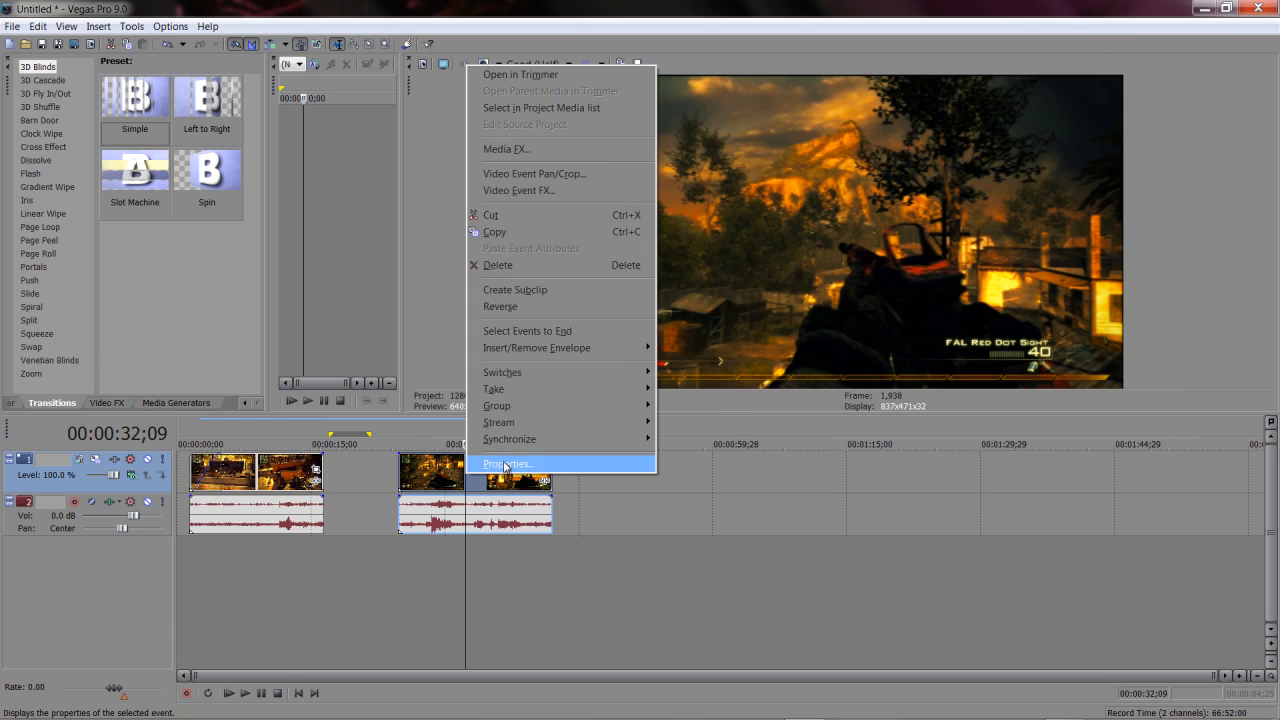
click(505, 466)
click(521, 243)
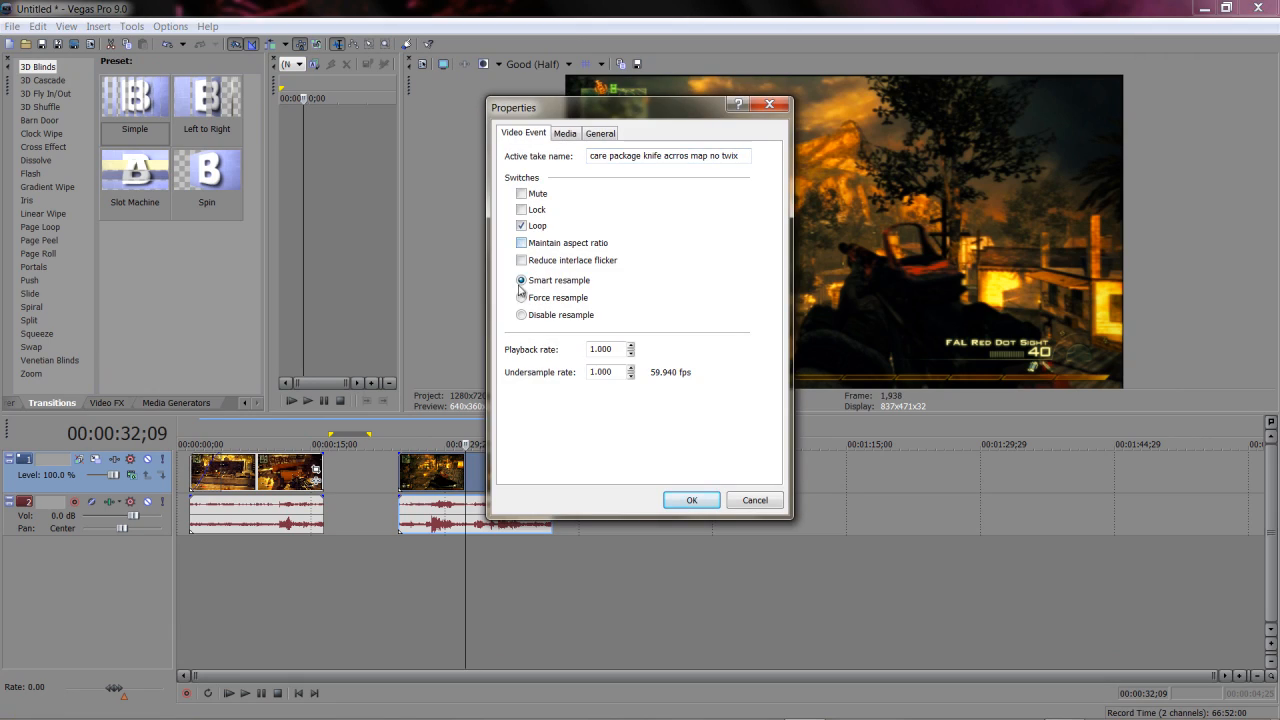
click(521, 315)
click(691, 500)
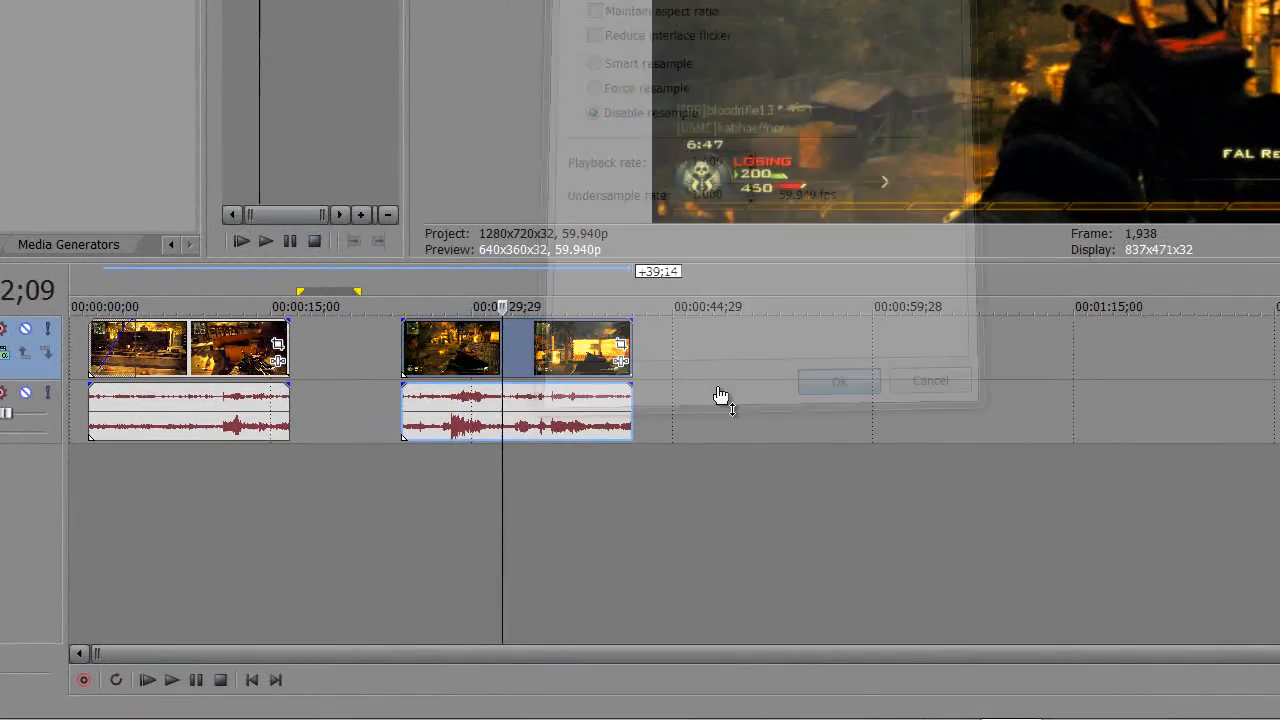
Overlap the care package clip with the end of the first clip by about 2;09 and step through the crossfade's frames
drag(475, 368, 320, 360)
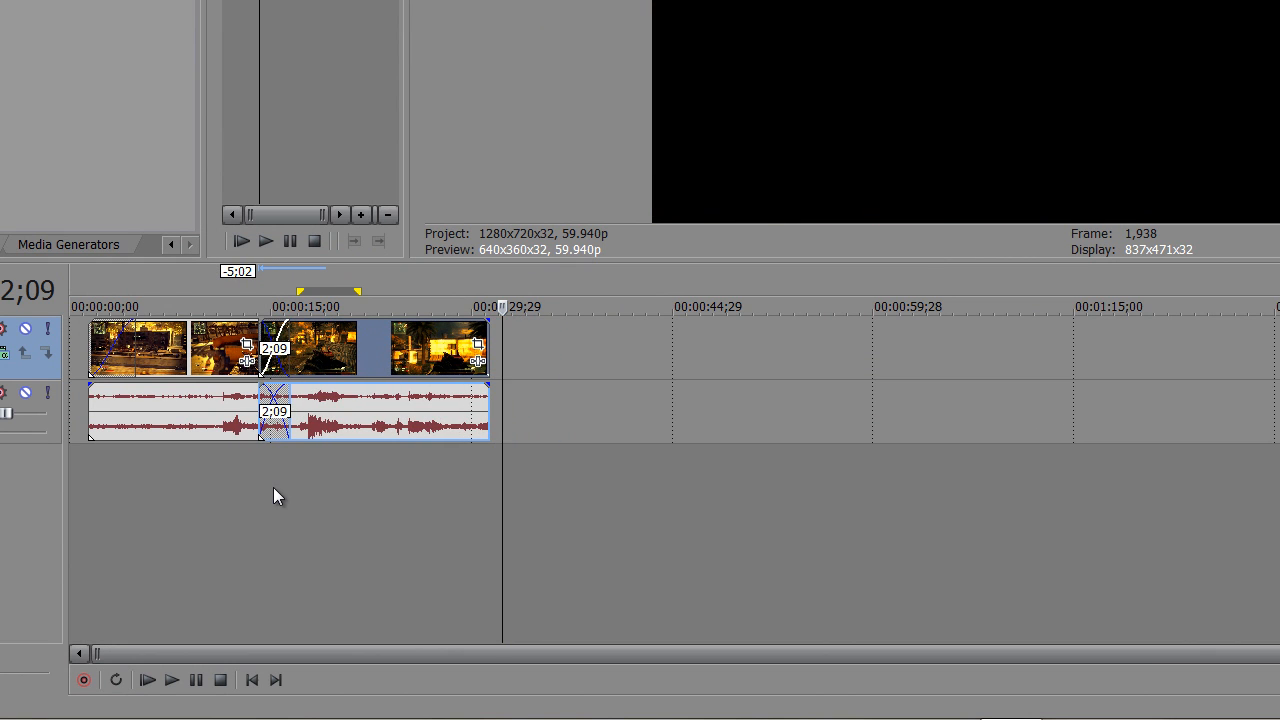
click(274, 490)
key(Left)
key(Left)
key(Left)
key(Left)
key(Left)
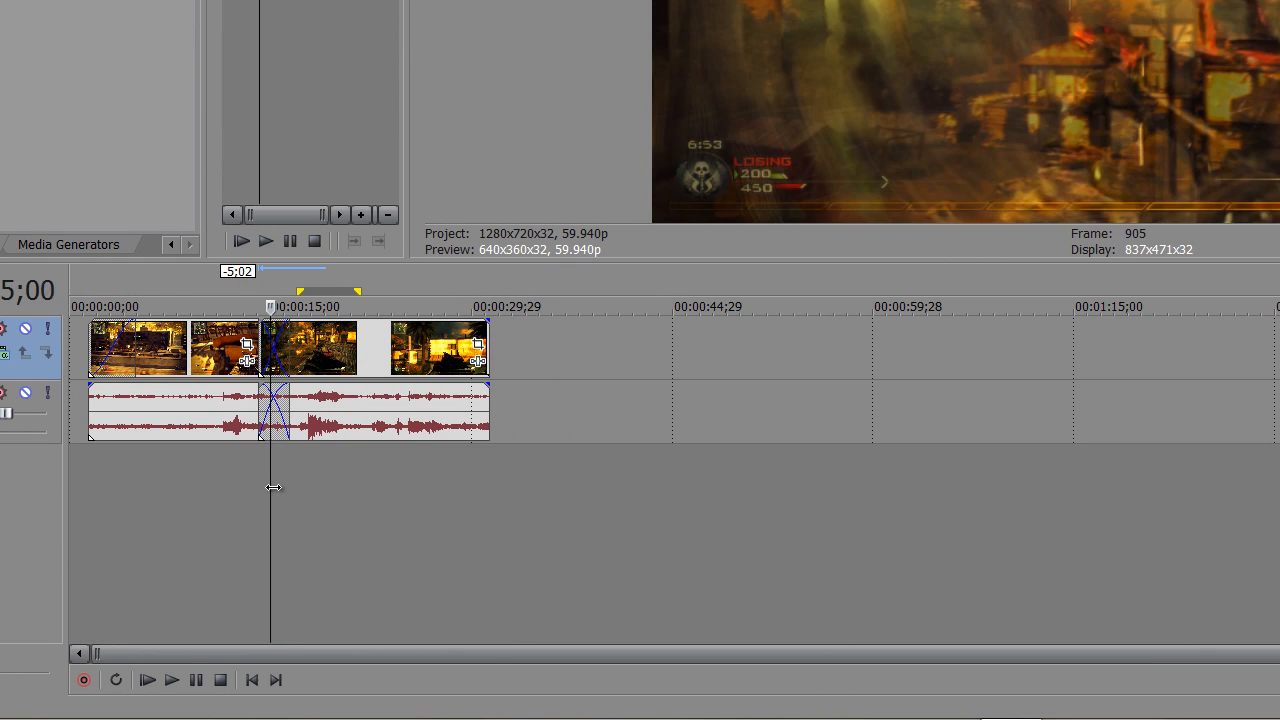
key(Right)
key(Right)
key(Right)
key(Right)
key(Right)
key(Right)
key(Right)
key(Right)
key(Right)
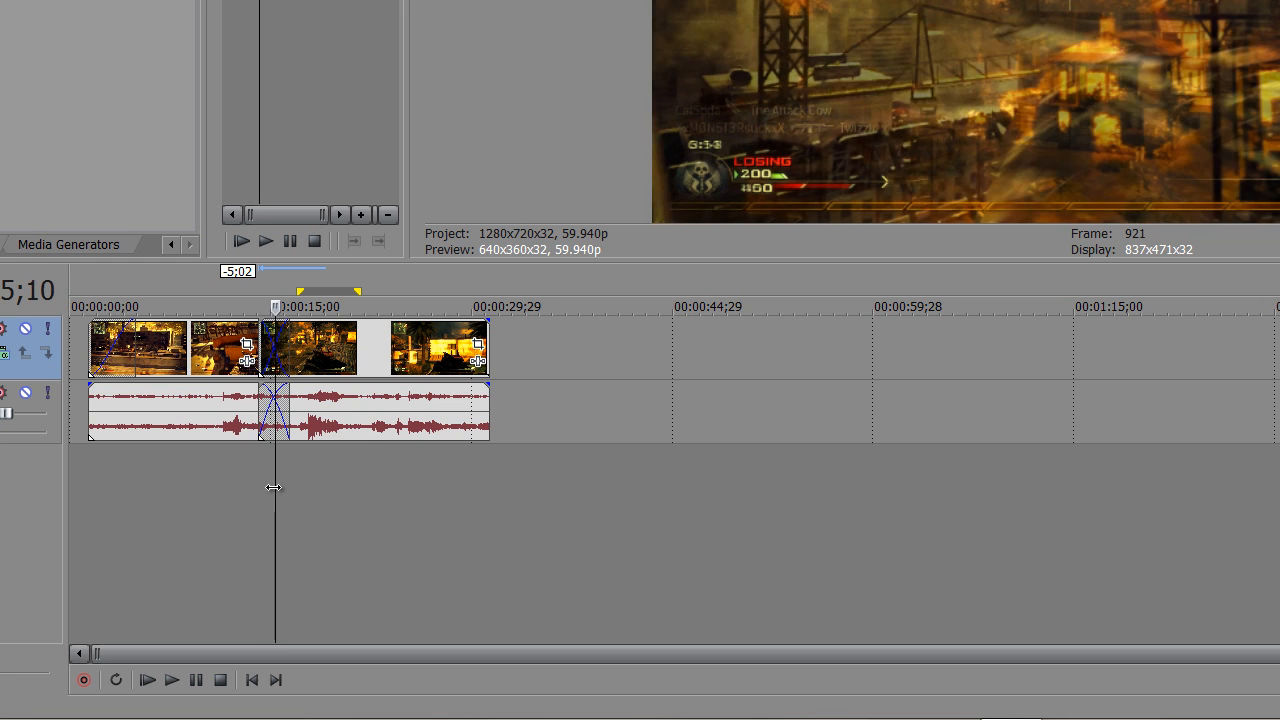
key(Right)
key(Right)
key(Right)
key(Right)
key(Right)
key(Right)
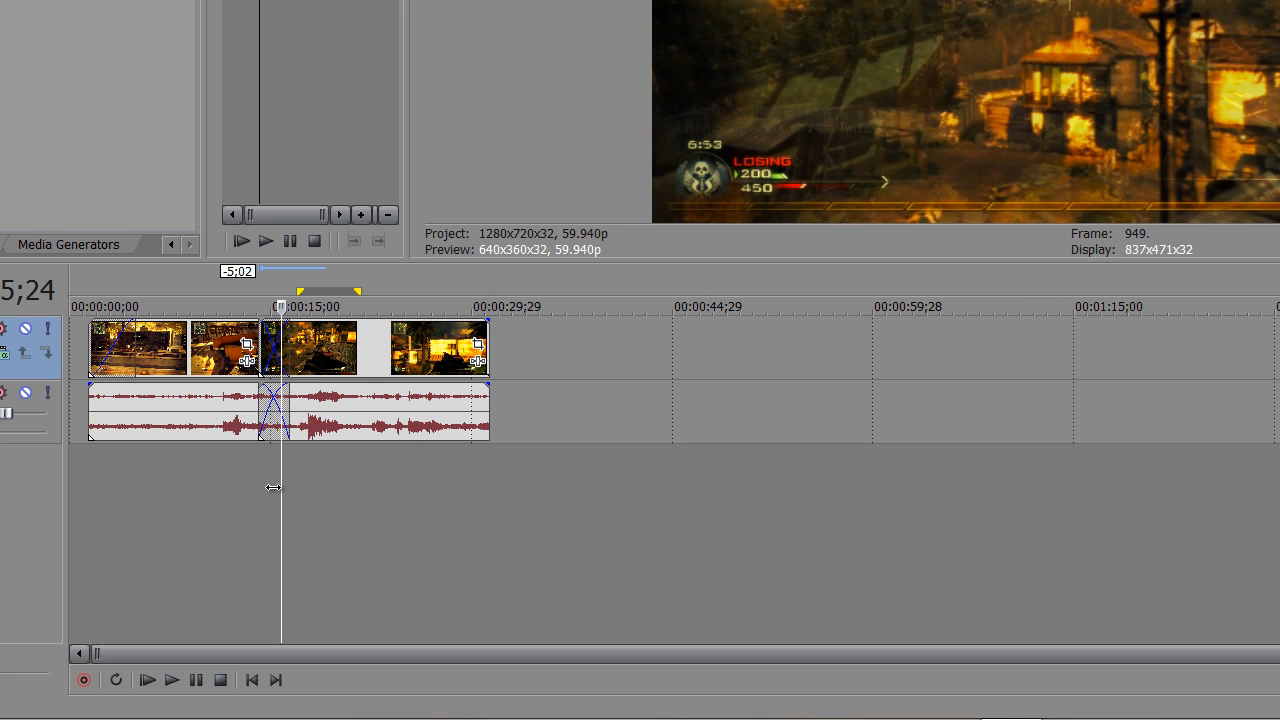
key(Left)
key(Left)
key(Left)
key(Left)
key(Left)
key(Left)
key(Left)
key(Left)
key(Left)
key(Left)
key(Left)
key(Left)
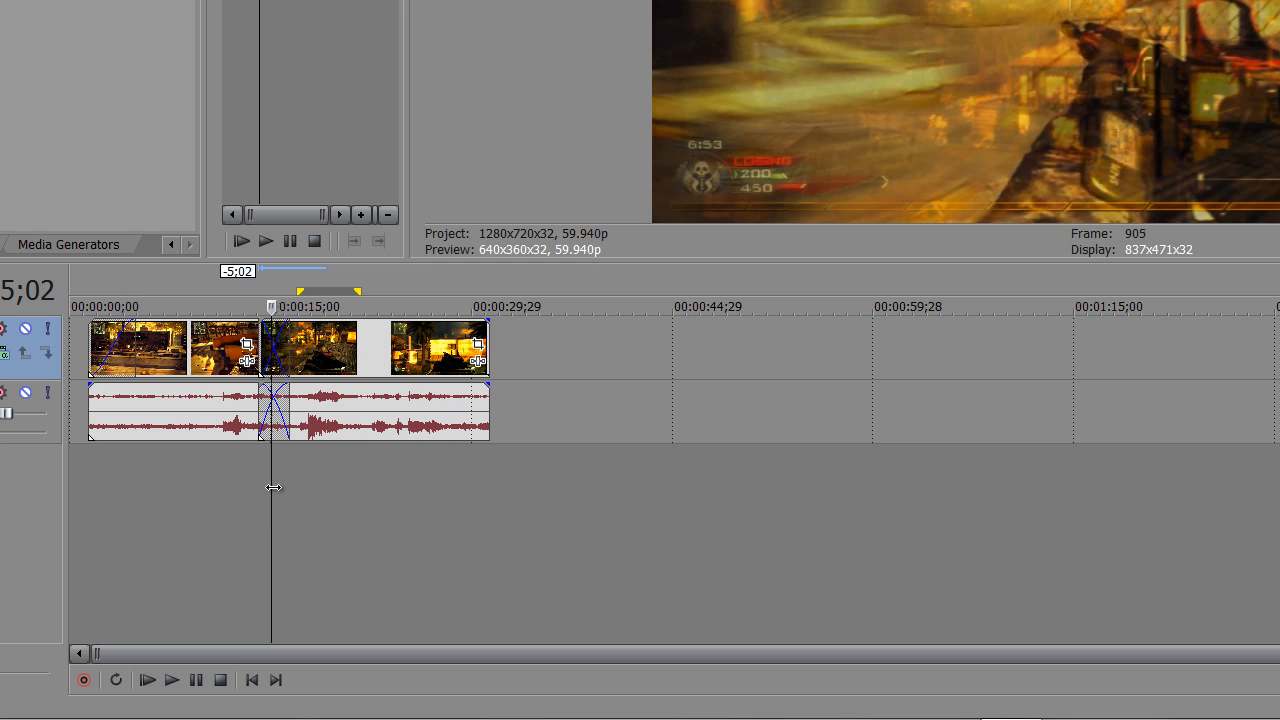
Move the care package clip off the first clip so it starts at about 00:00:27;16
drag(215, 491, 309, 491)
click(355, 375)
drag(438, 360, 555, 352)
Fade out the end of the high end omg clip and fade in the care package clip over about 00:00:02;27
mouse_move(287, 322)
mouse_down()
mouse_move(260, 314)
mouse_move(301, 319)
mouse_up()
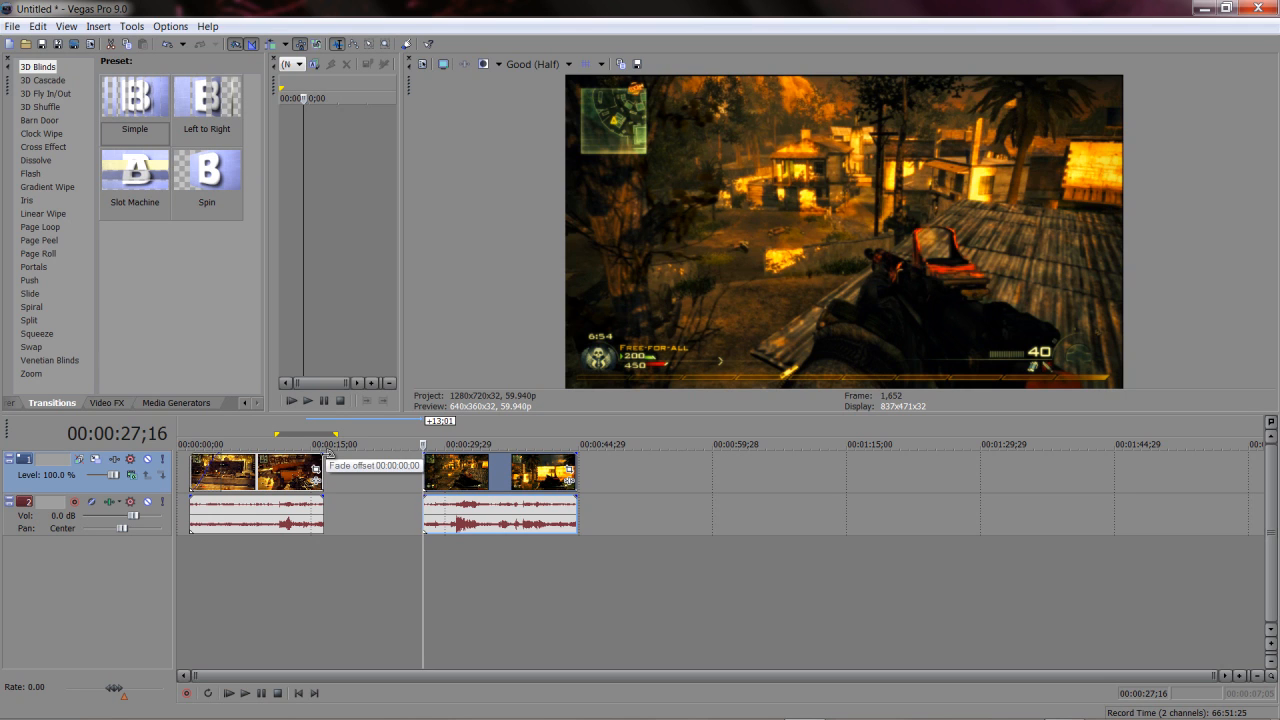
drag(328, 453, 293, 457)
click(276, 542)
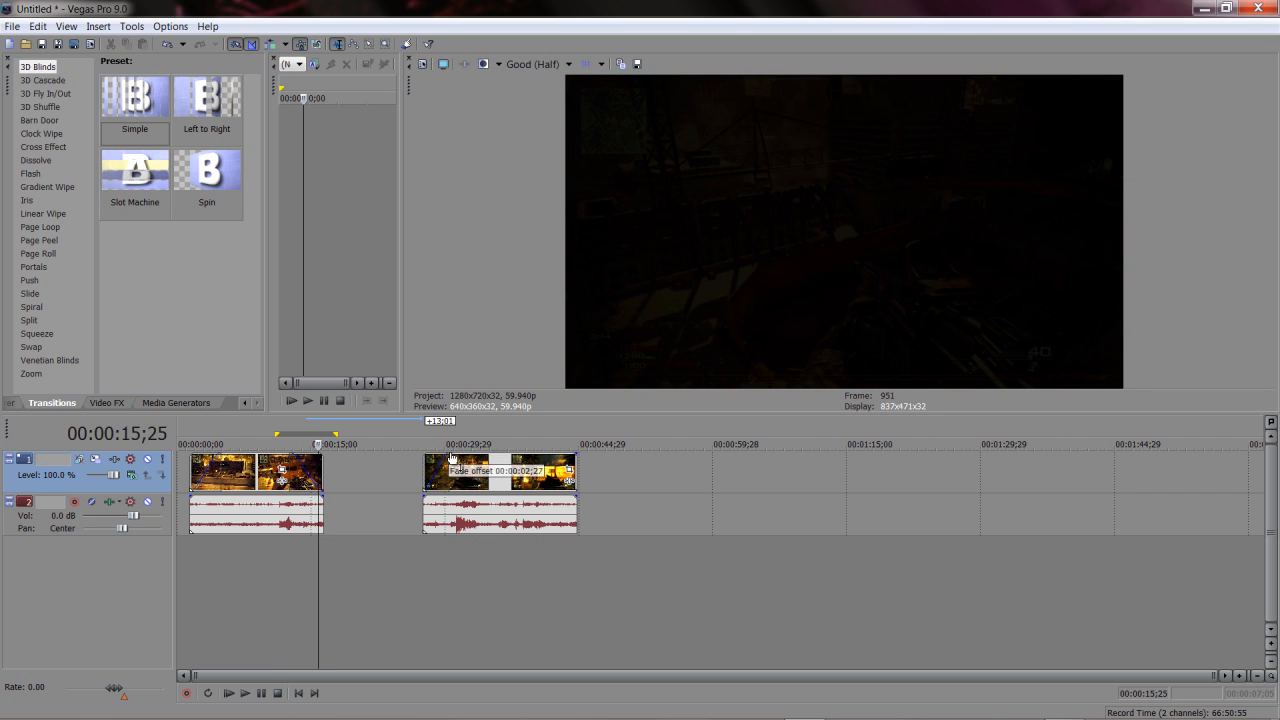
Butt the faded care package clip against the end of the first clip and play through the join
drag(476, 471, 380, 481)
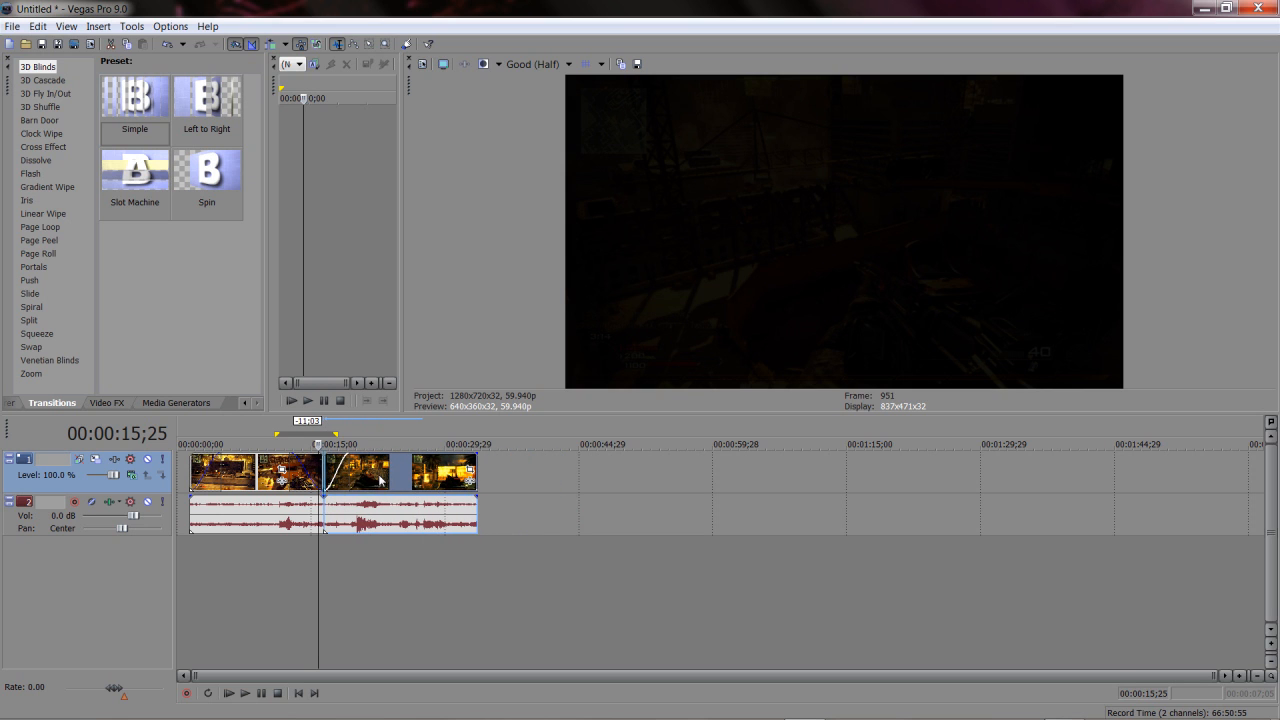
click(286, 546)
key(space)
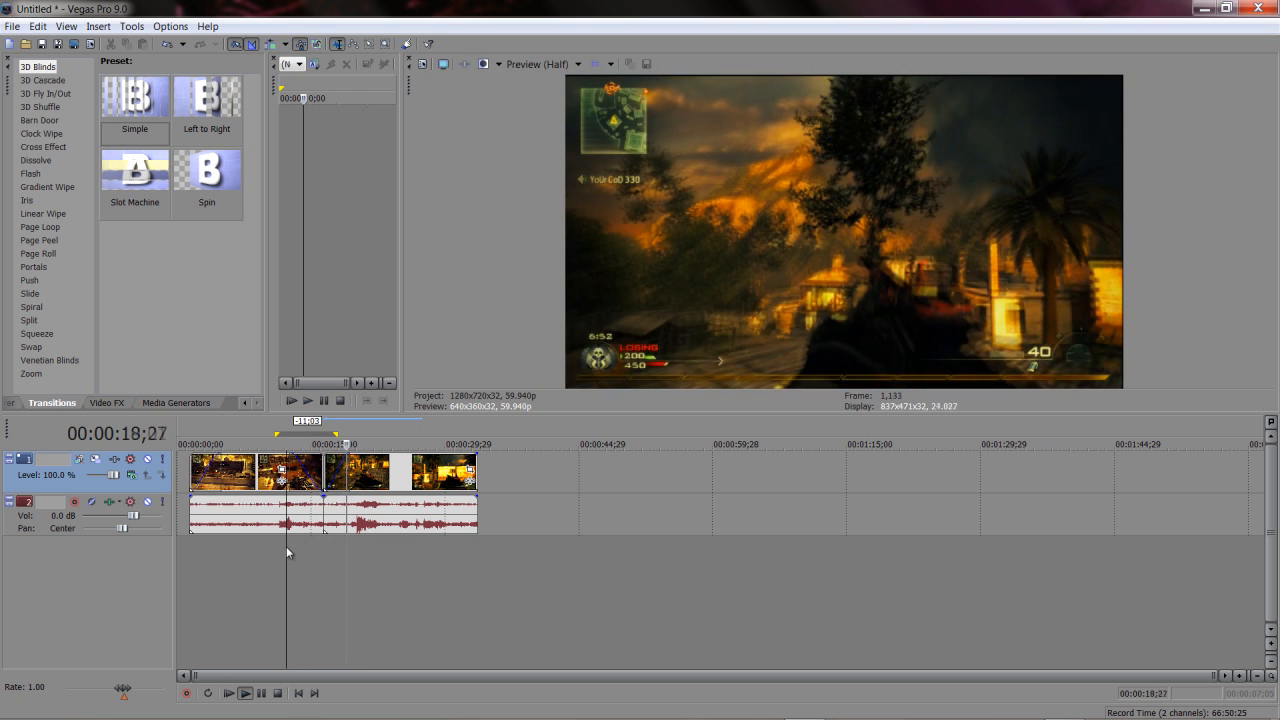
key(Return)
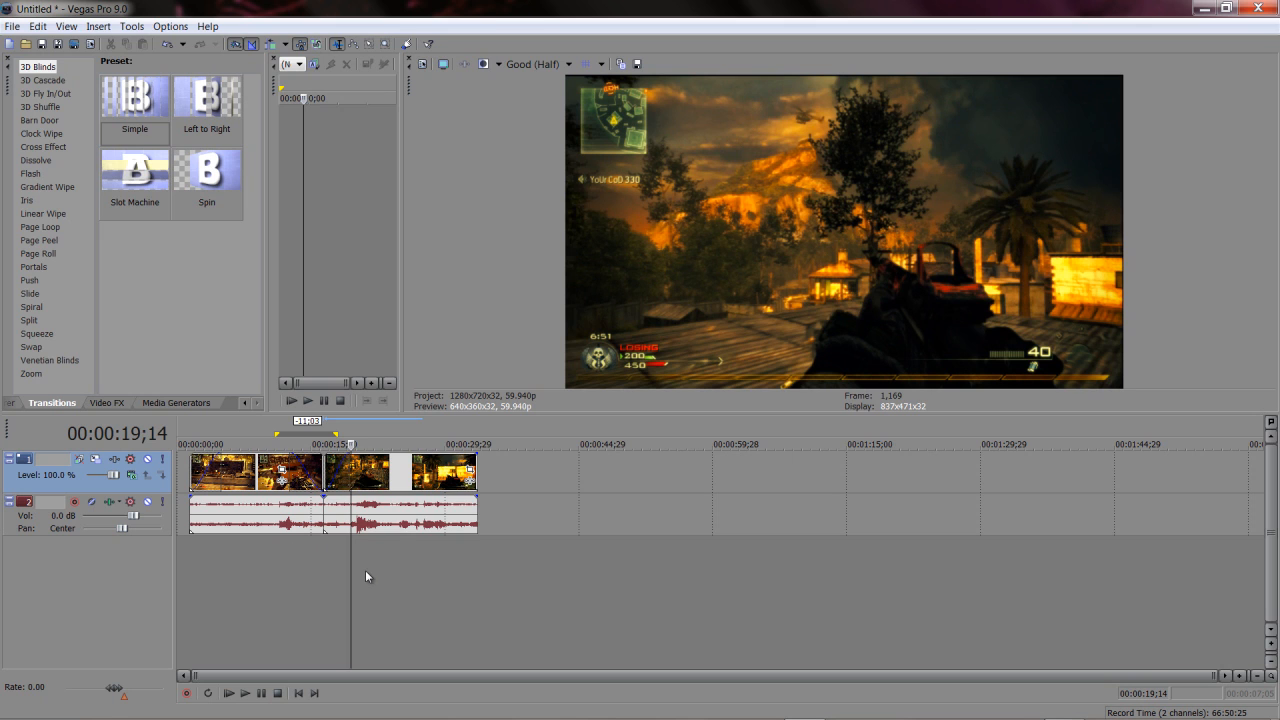
Place the care package clip directly after the high end omg clip and apply a Subtractive Dissolve transition at the cut
drag(352, 460, 400, 456)
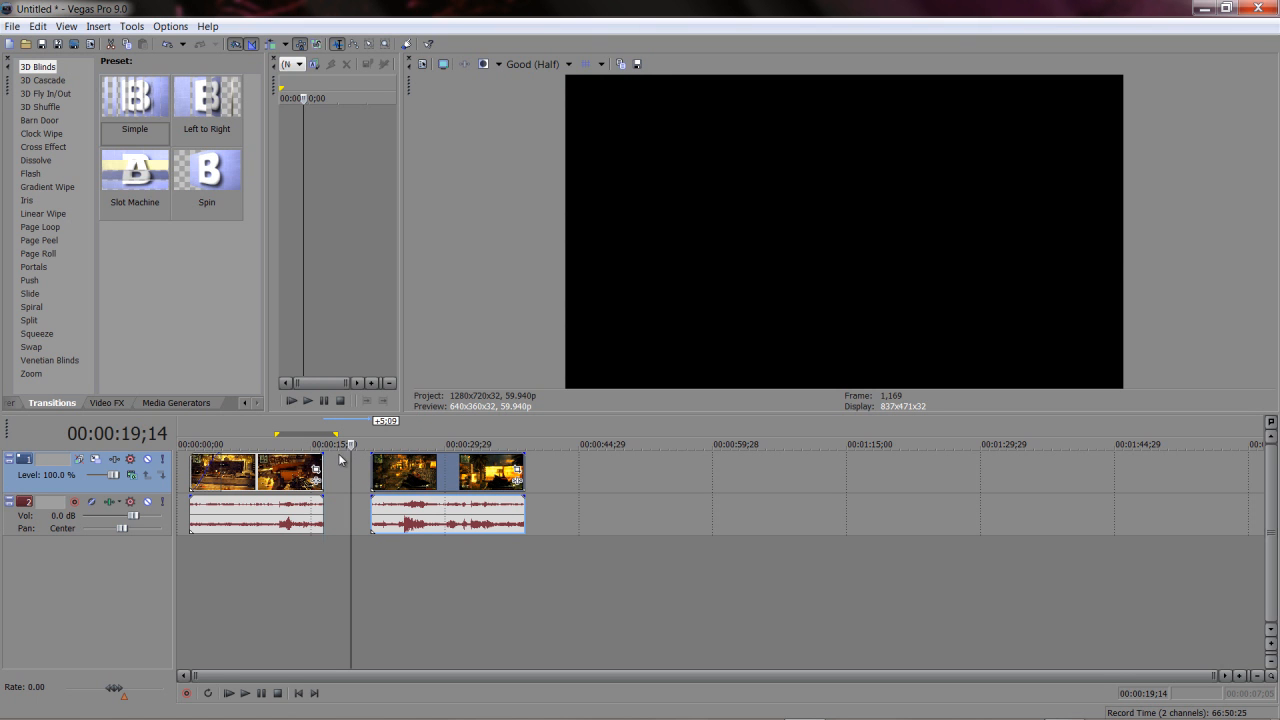
drag(407, 481, 369, 478)
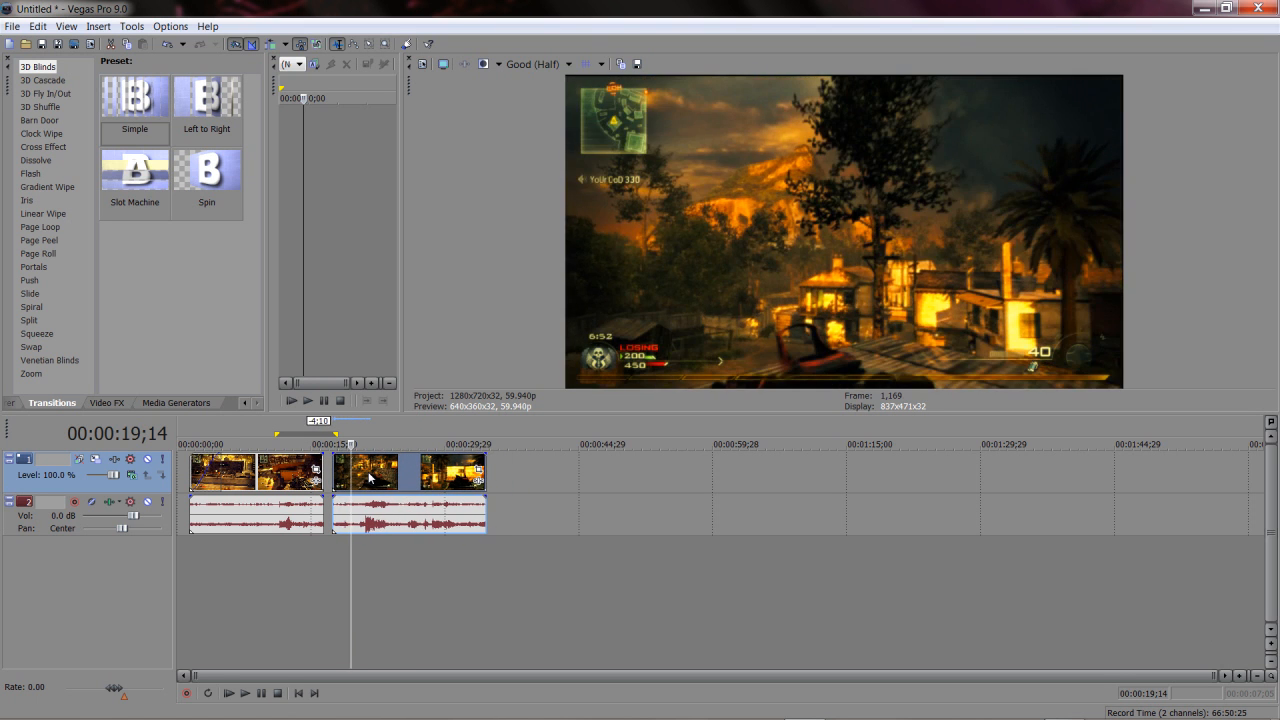
click(38, 186)
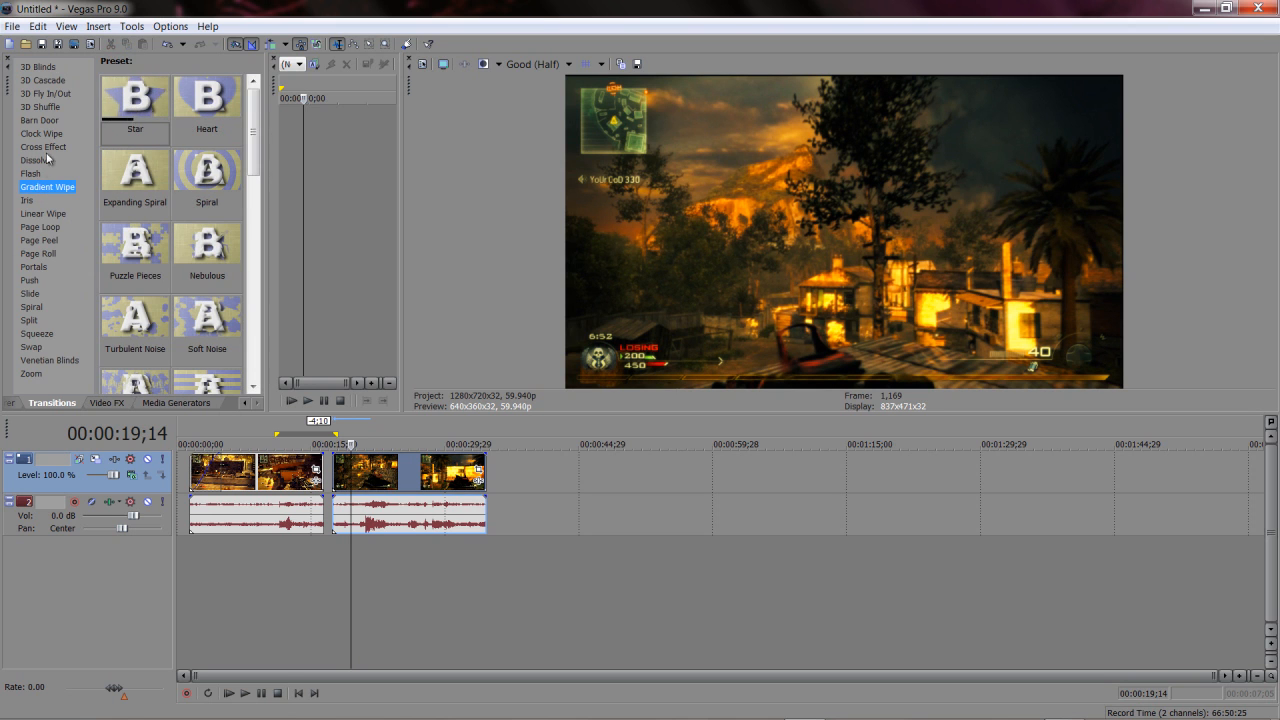
click(40, 161)
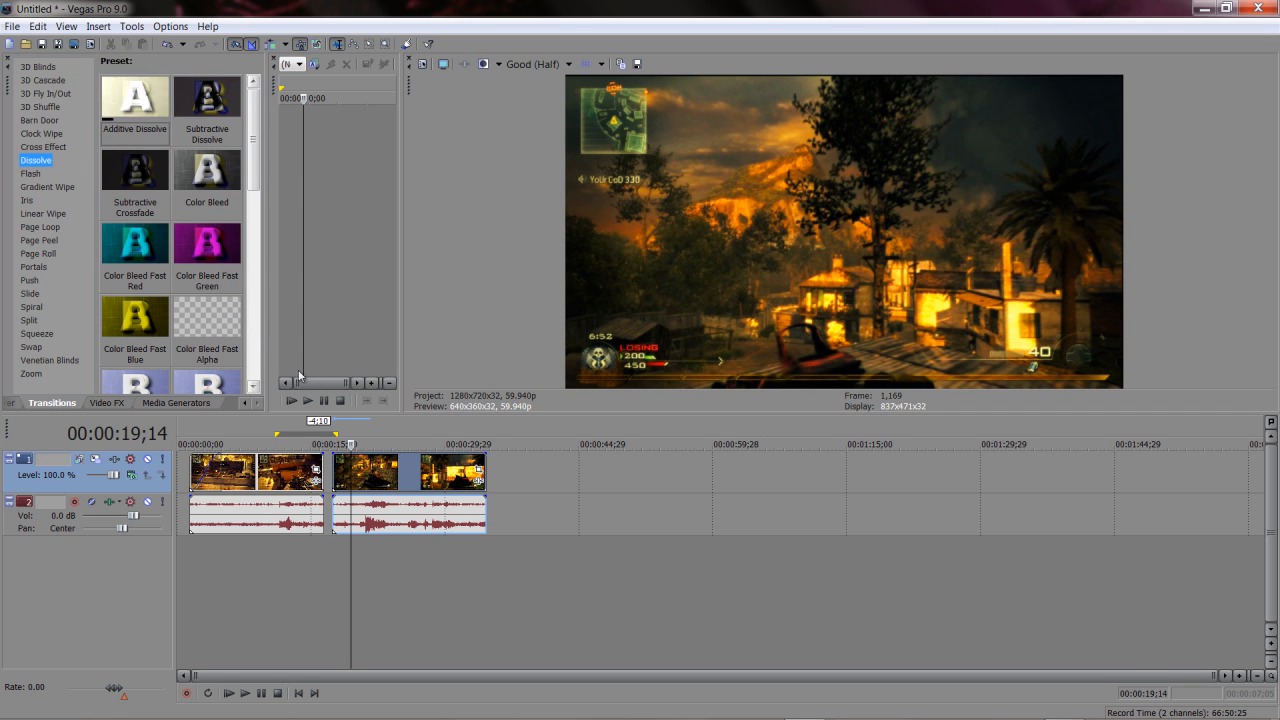
drag(378, 470, 374, 474)
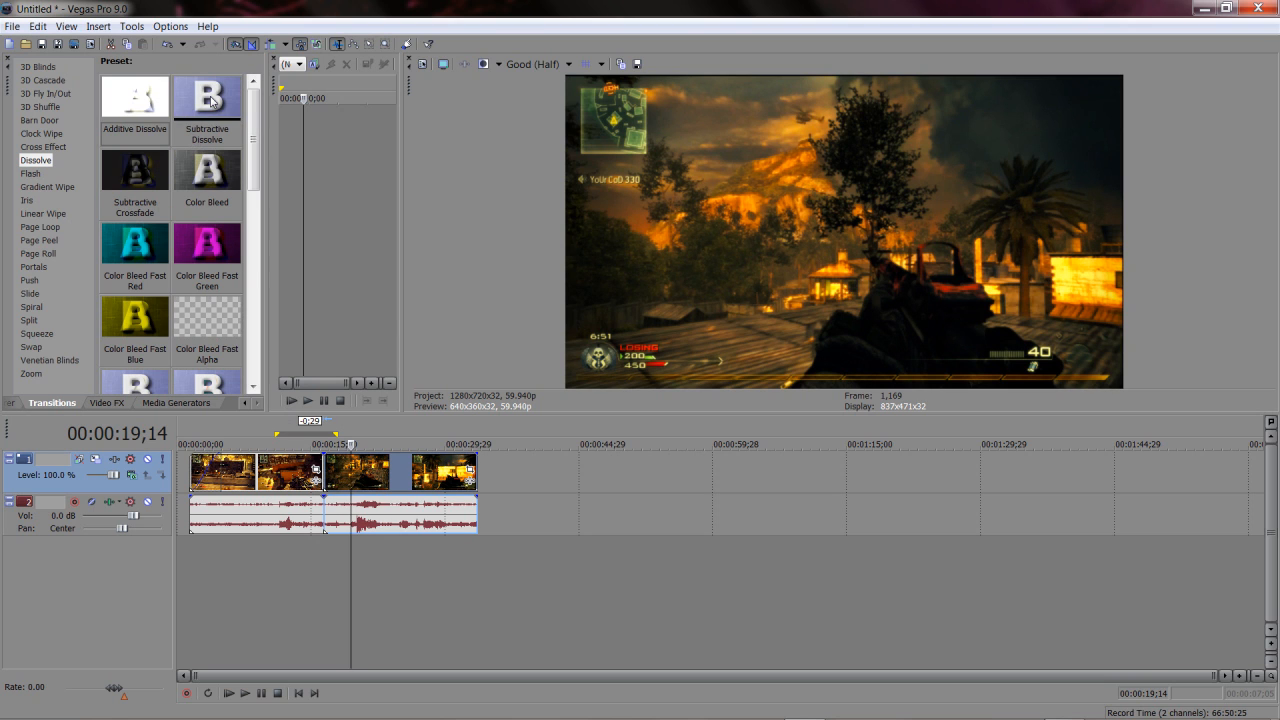
drag(211, 100, 325, 470)
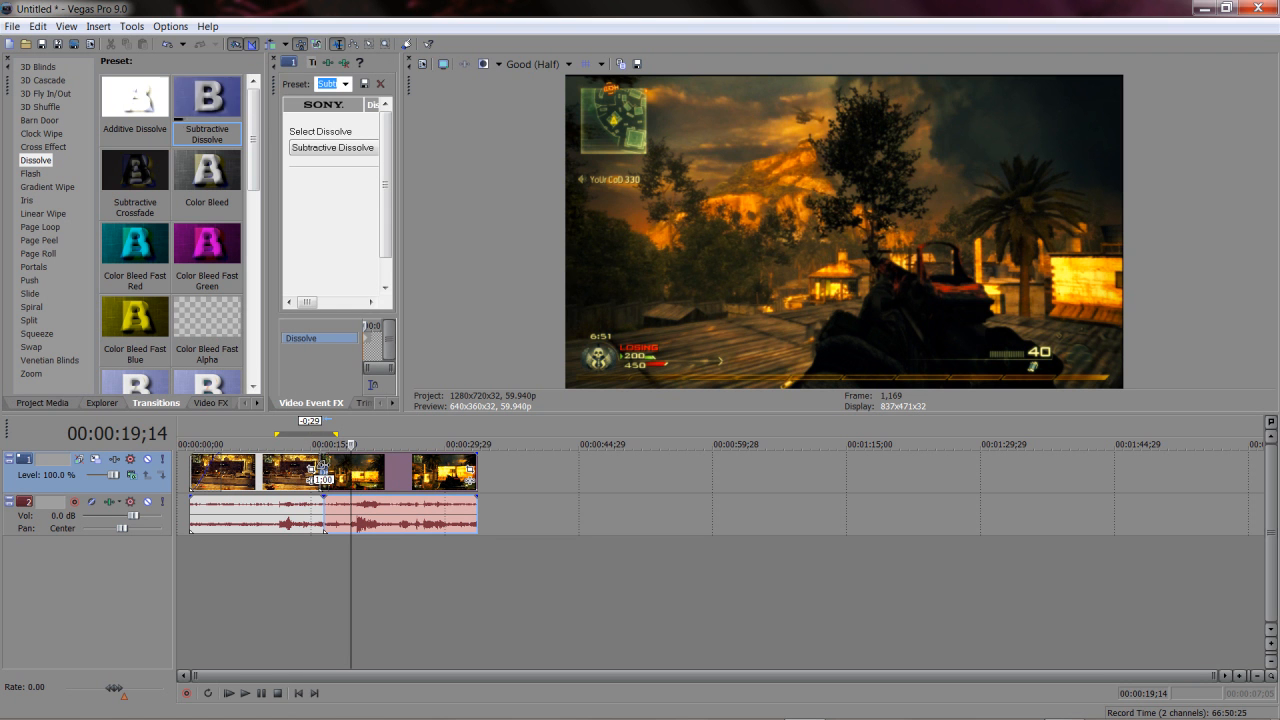
Play through the Subtractive Dissolve at the cut between the high end omg and care package clips
click(293, 565)
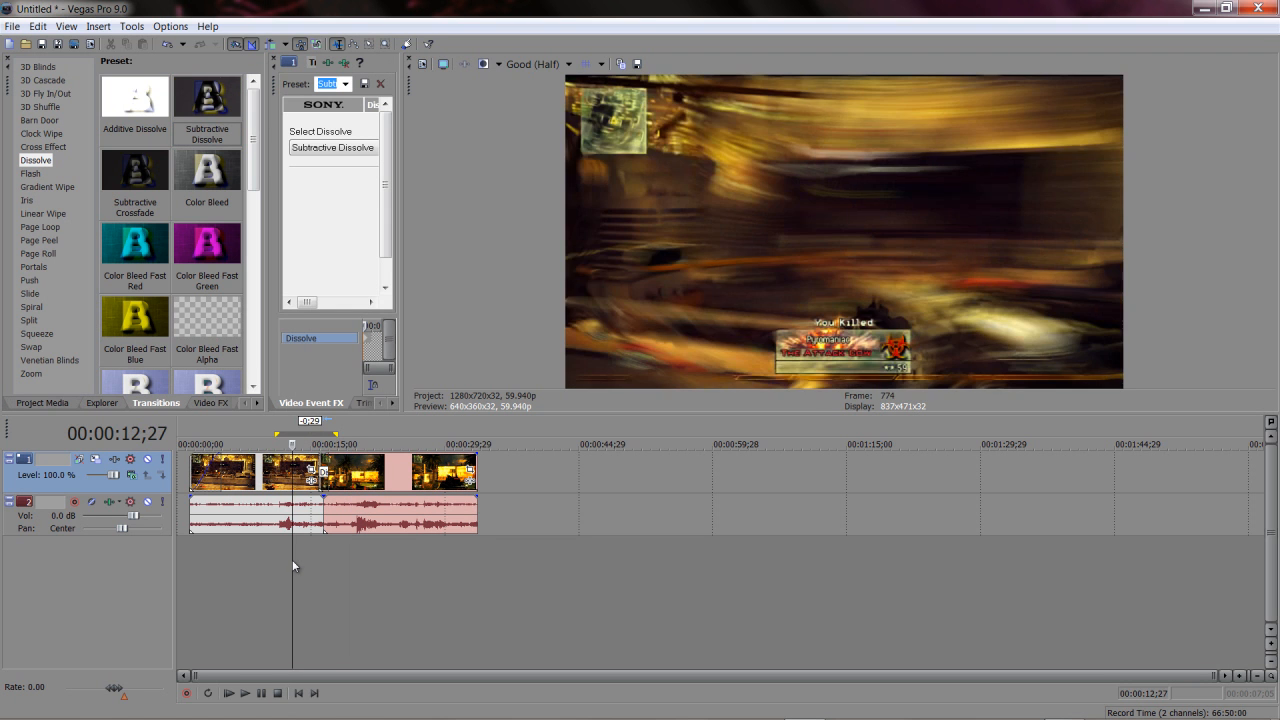
key(space)
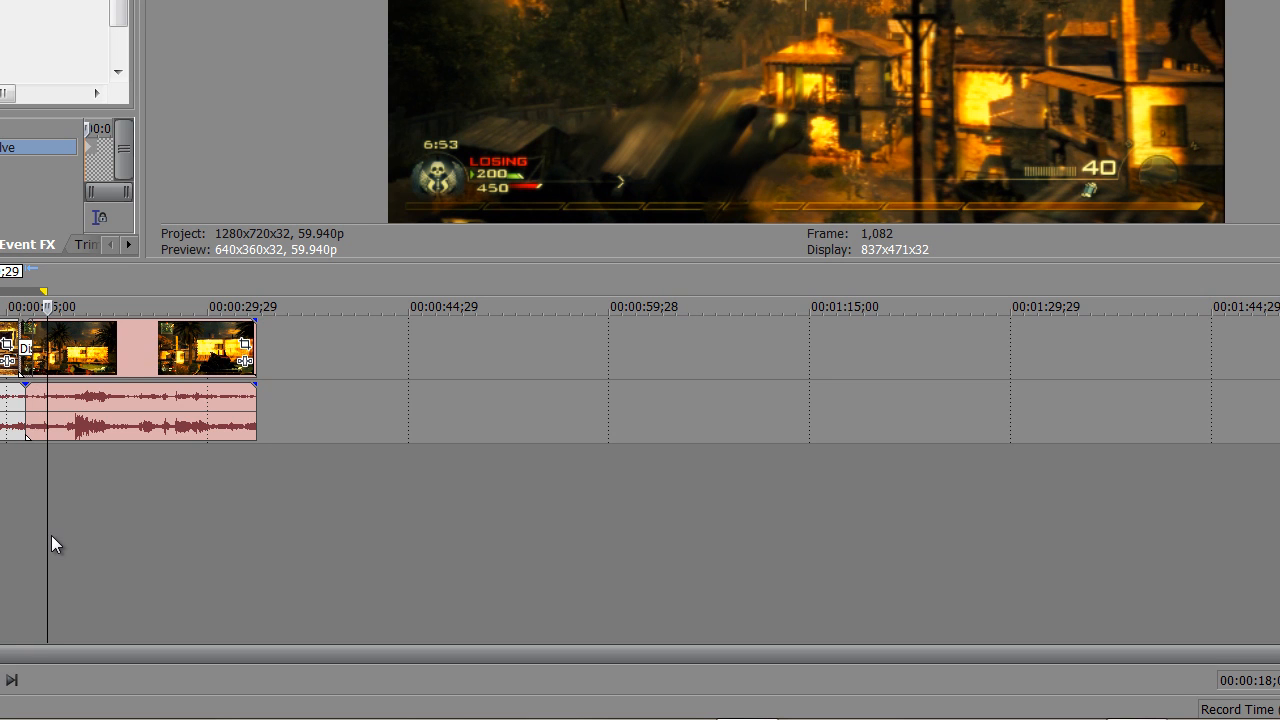
click(34, 502)
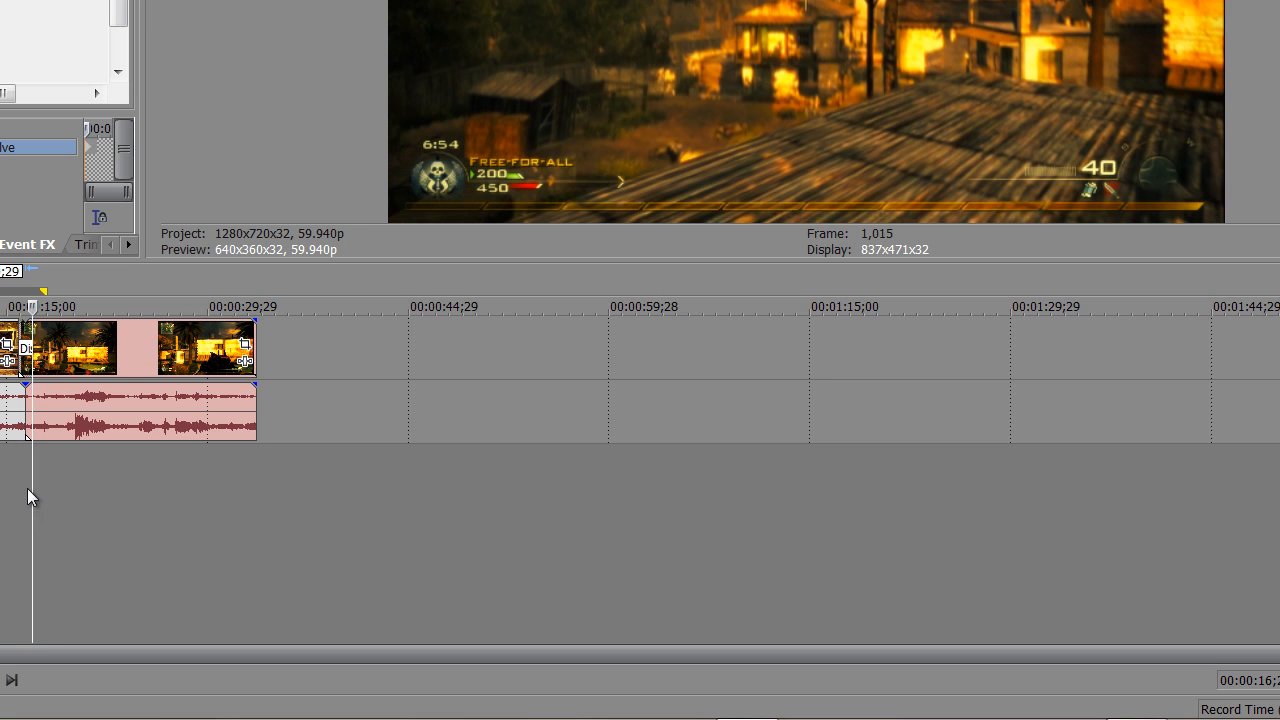
Undo the dissolve transition and remove the crossfade overlap so the high end omg and care package clips simply butt together
scroll(27, 488, up, 5)
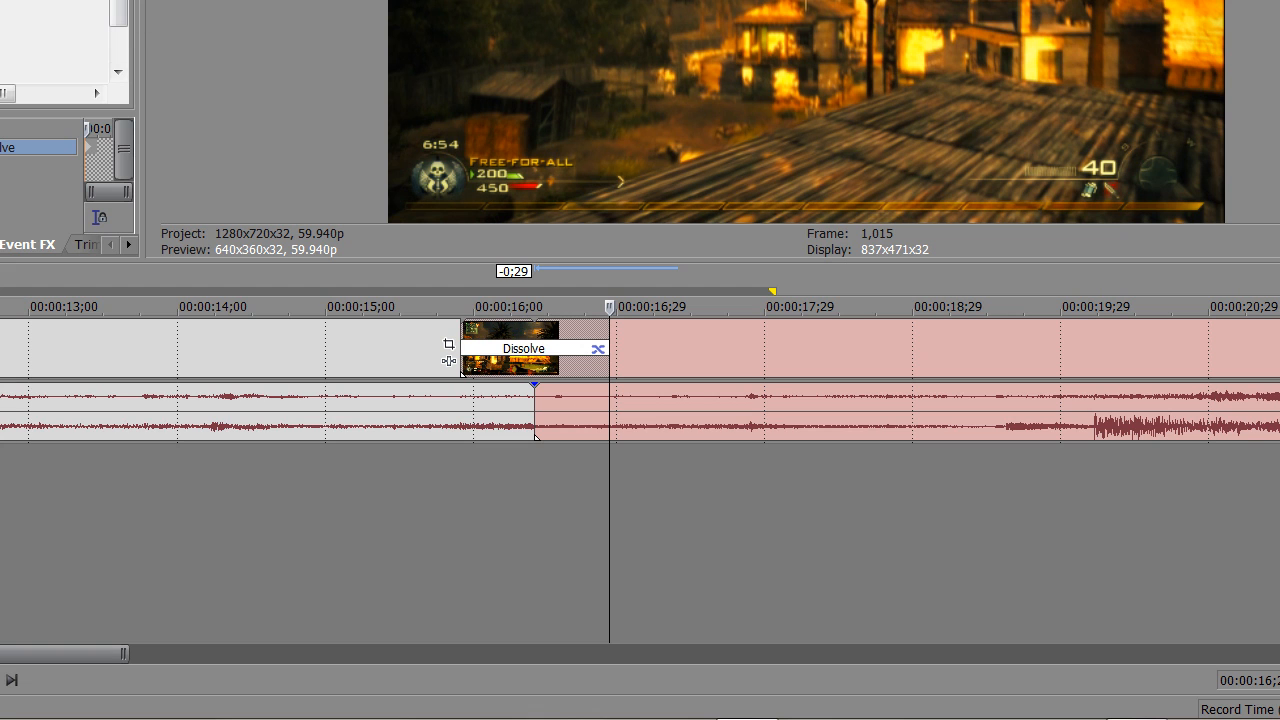
drag(138, 22, 438, 19)
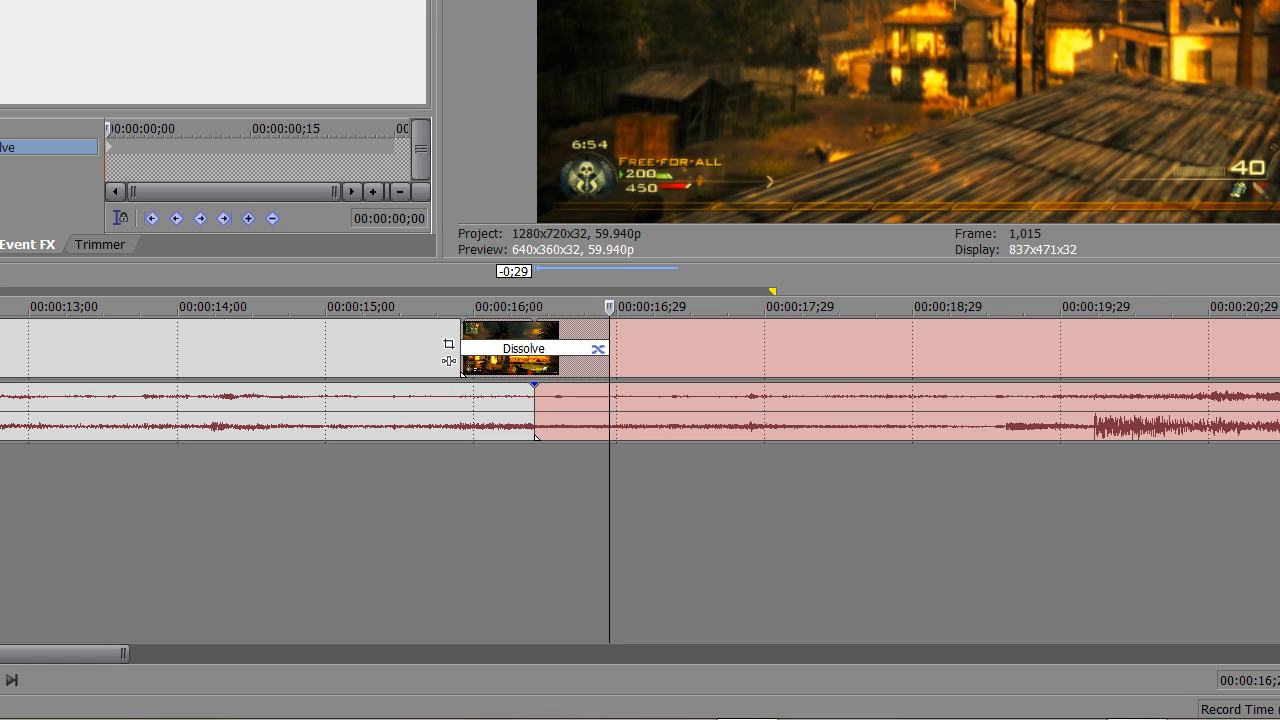
key(ctrl+z)
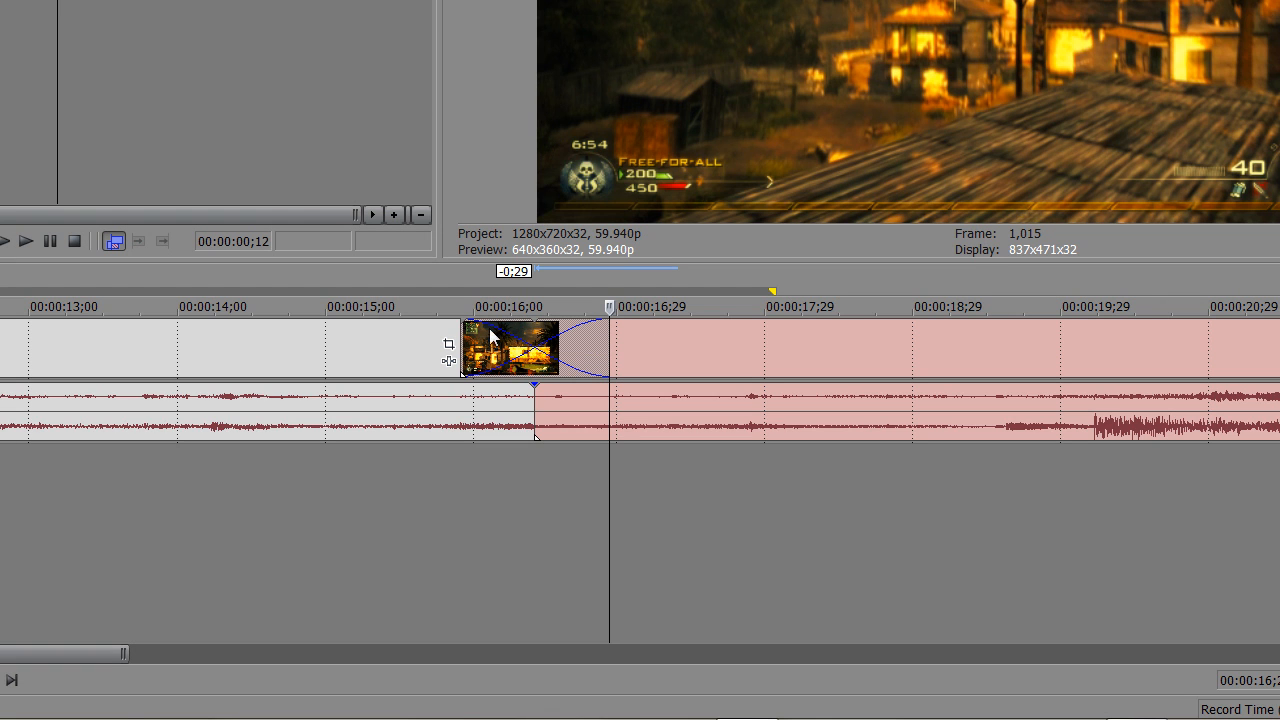
drag(462, 346, 534, 348)
scroll(475, 532, down, 6)
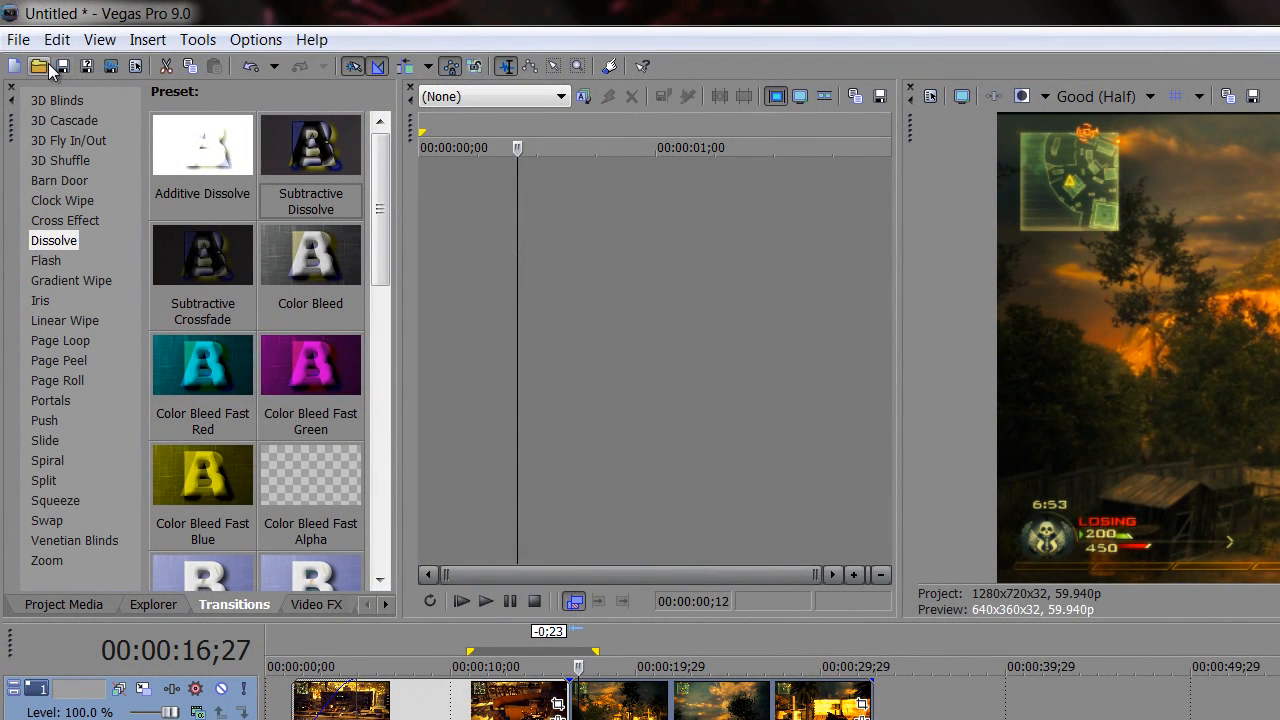
Add the third gameplay clip, place it directly after the care package clip and fade out its end
click(40, 66)
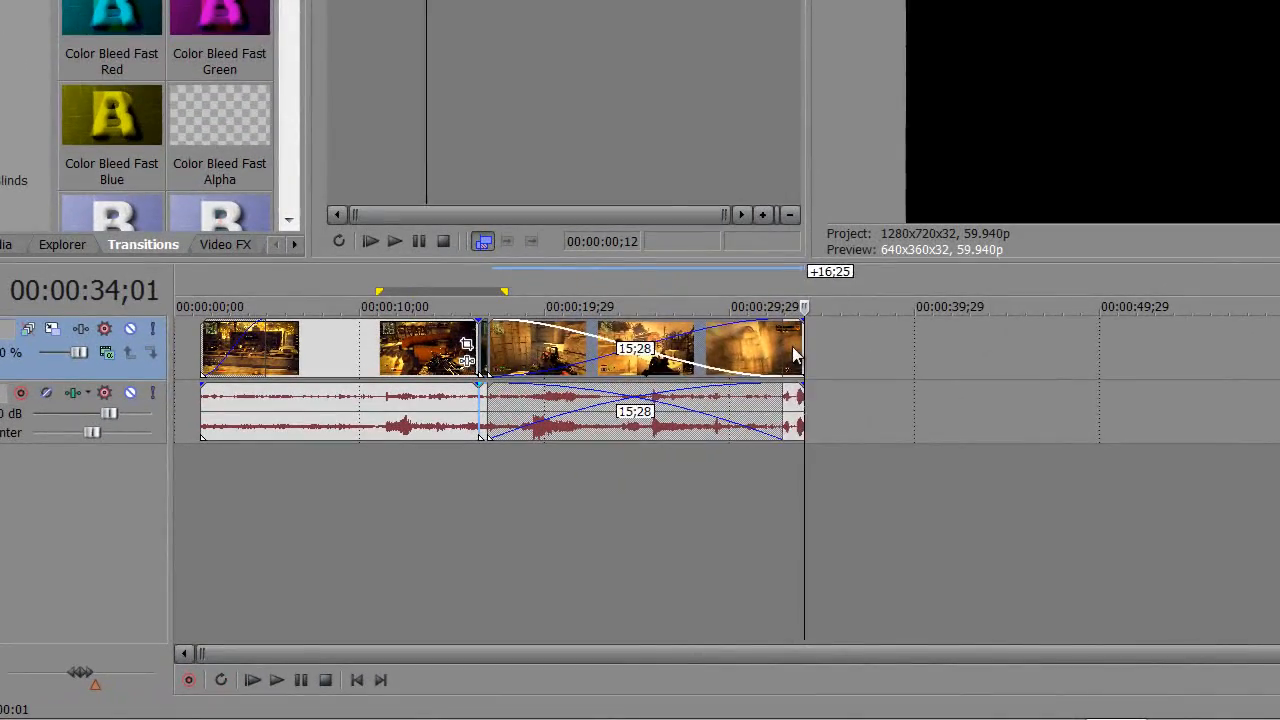
drag(737, 380, 1067, 402)
drag(966, 345, 901, 345)
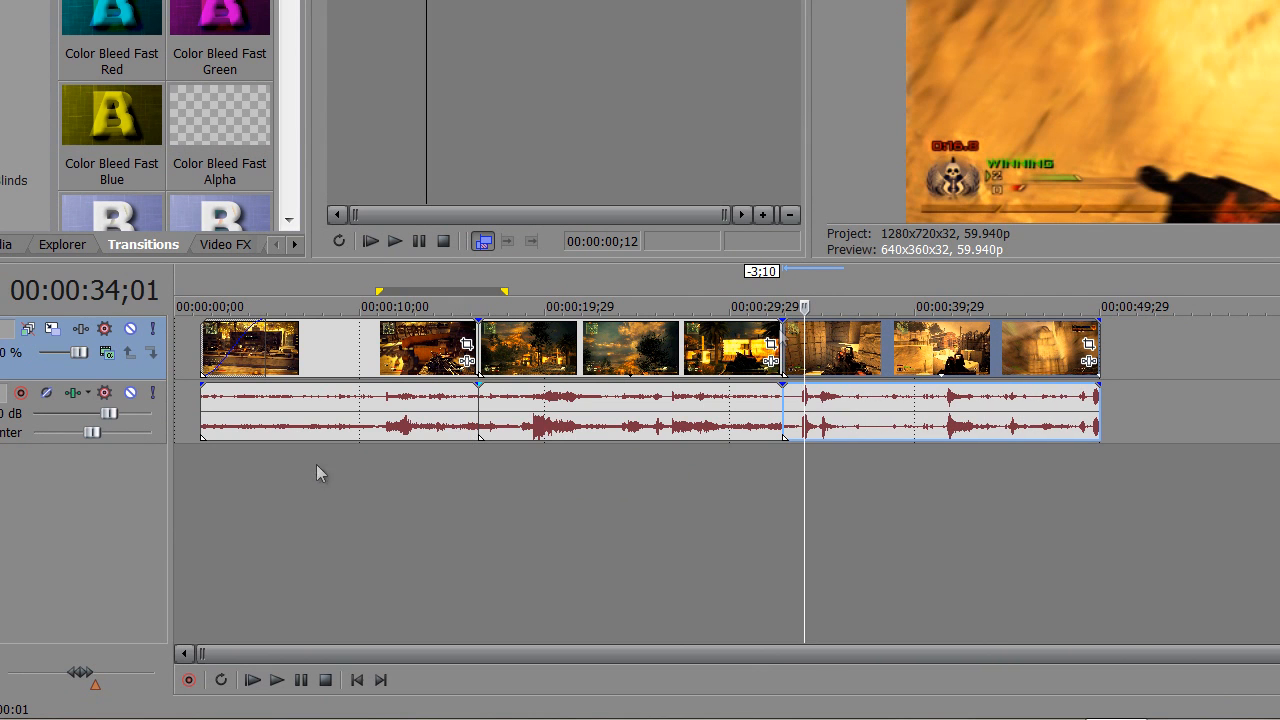
drag(1100, 322, 1048, 322)
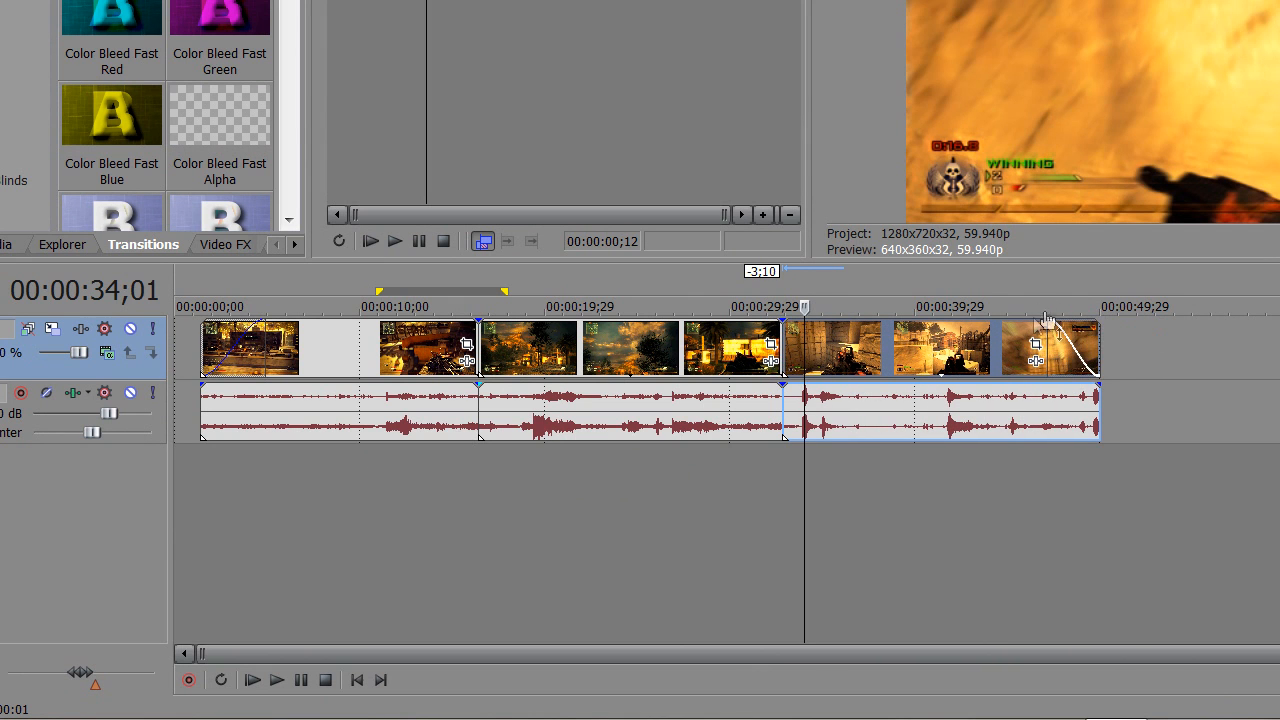
click(532, 494)
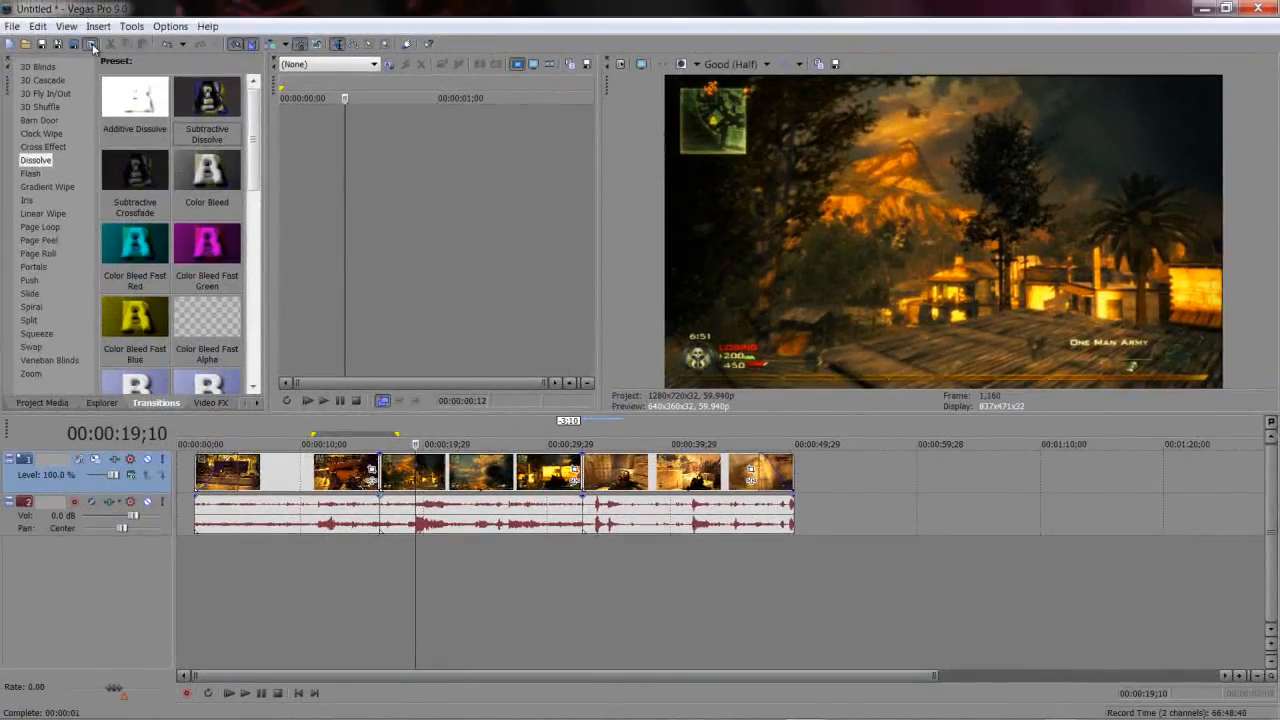
Open the project properties and set the video frame rate to 59.940 (Double NTSC)
click(91, 45)
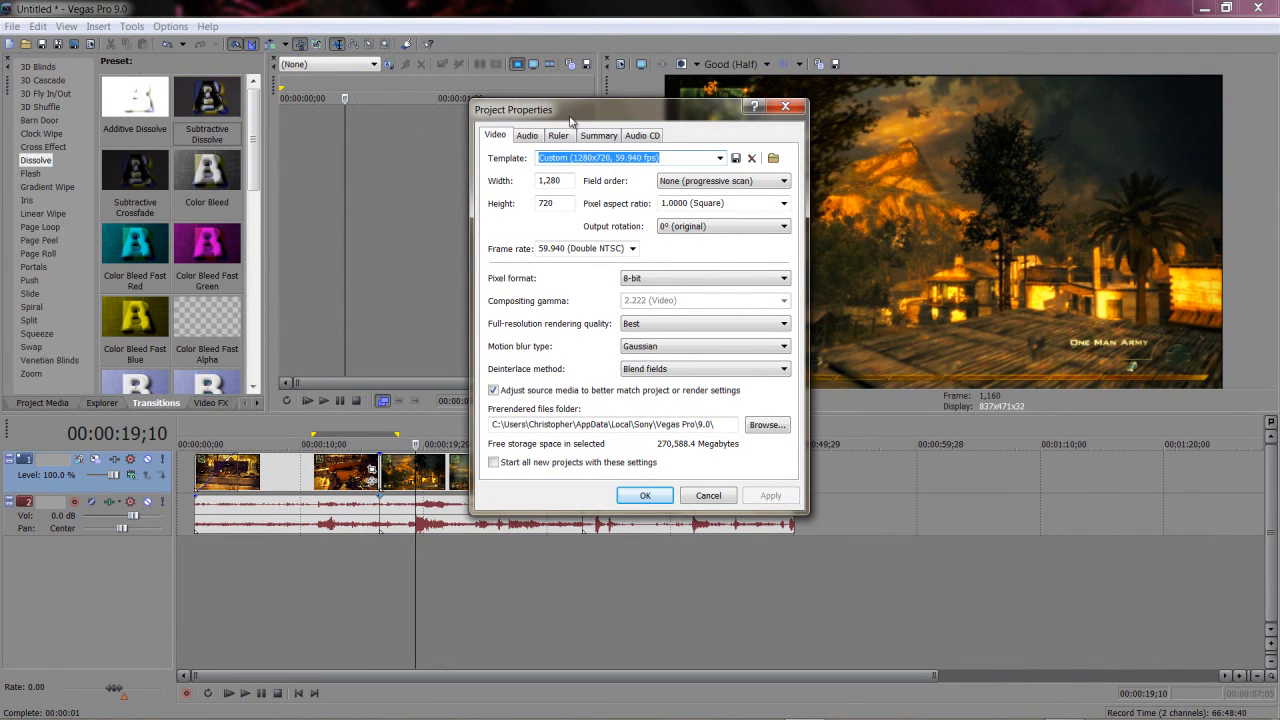
click(785, 106)
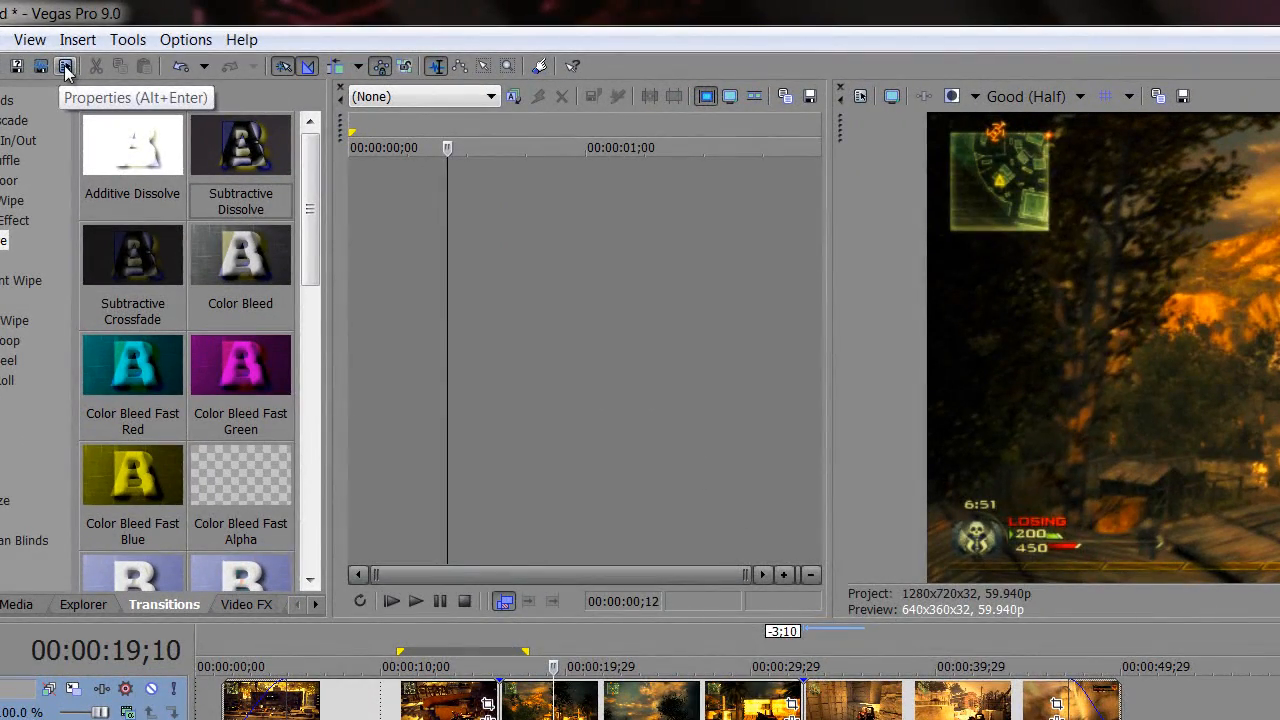
click(66, 67)
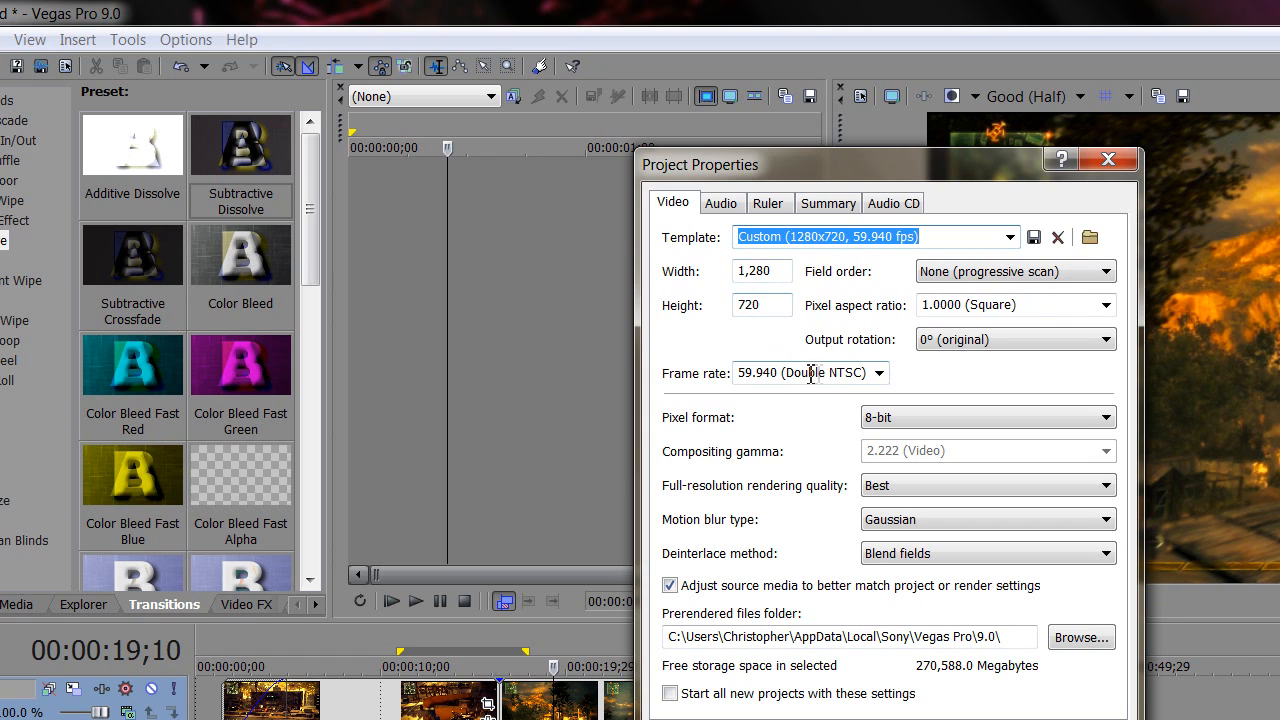
click(879, 373)
click(773, 541)
Review the project's audio sample rate and bit depth options, choose Stereo as master bus mode, and accept the project properties
click(721, 204)
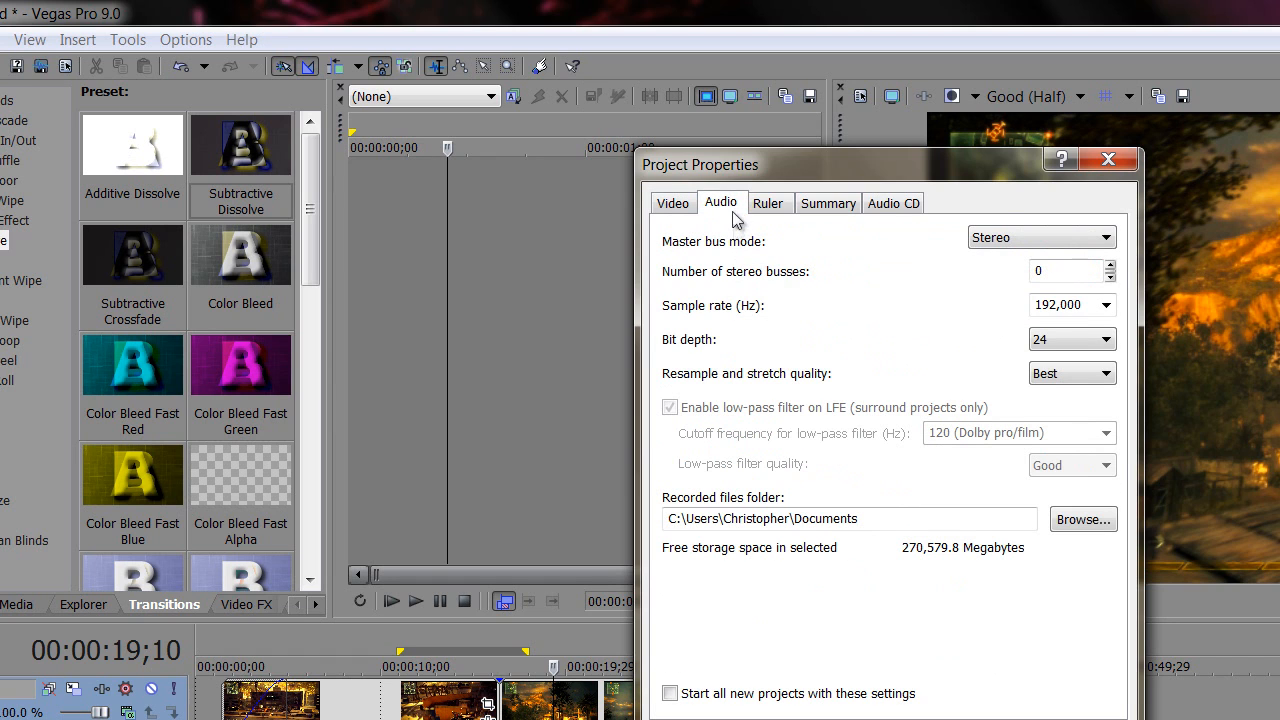
click(1114, 308)
click(1114, 308)
click(1110, 342)
click(1110, 342)
click(990, 238)
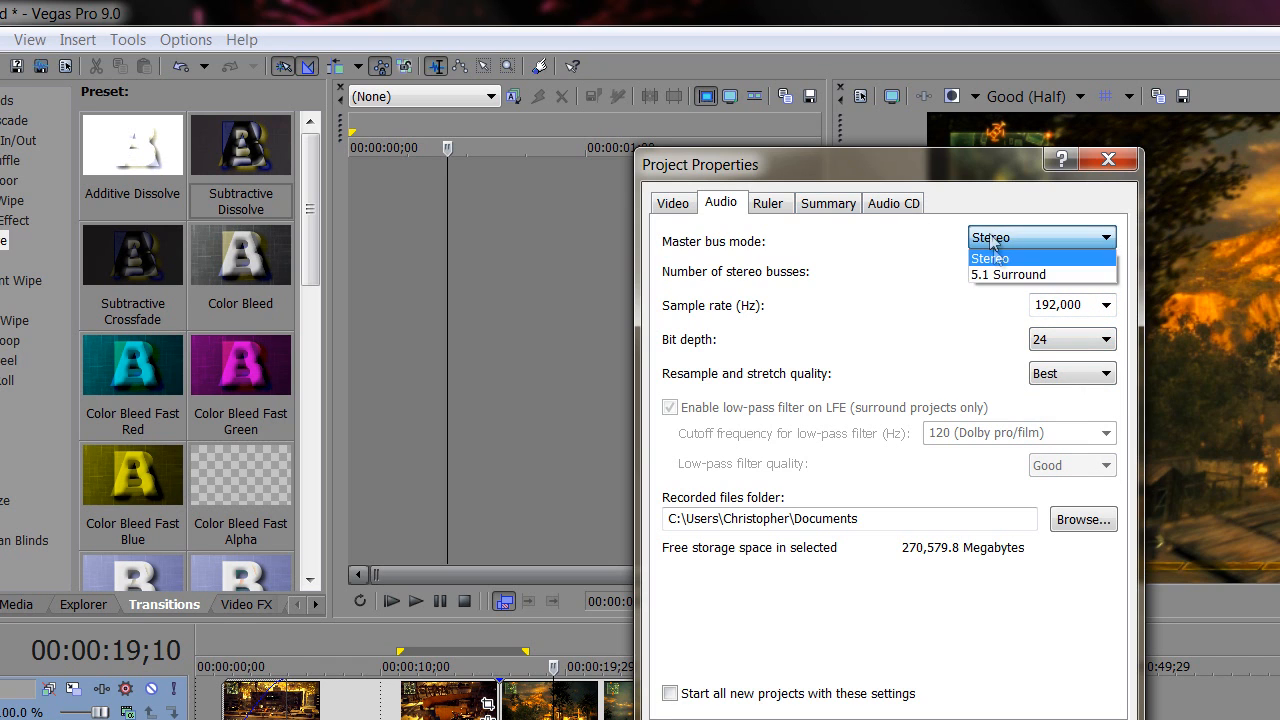
click(990, 258)
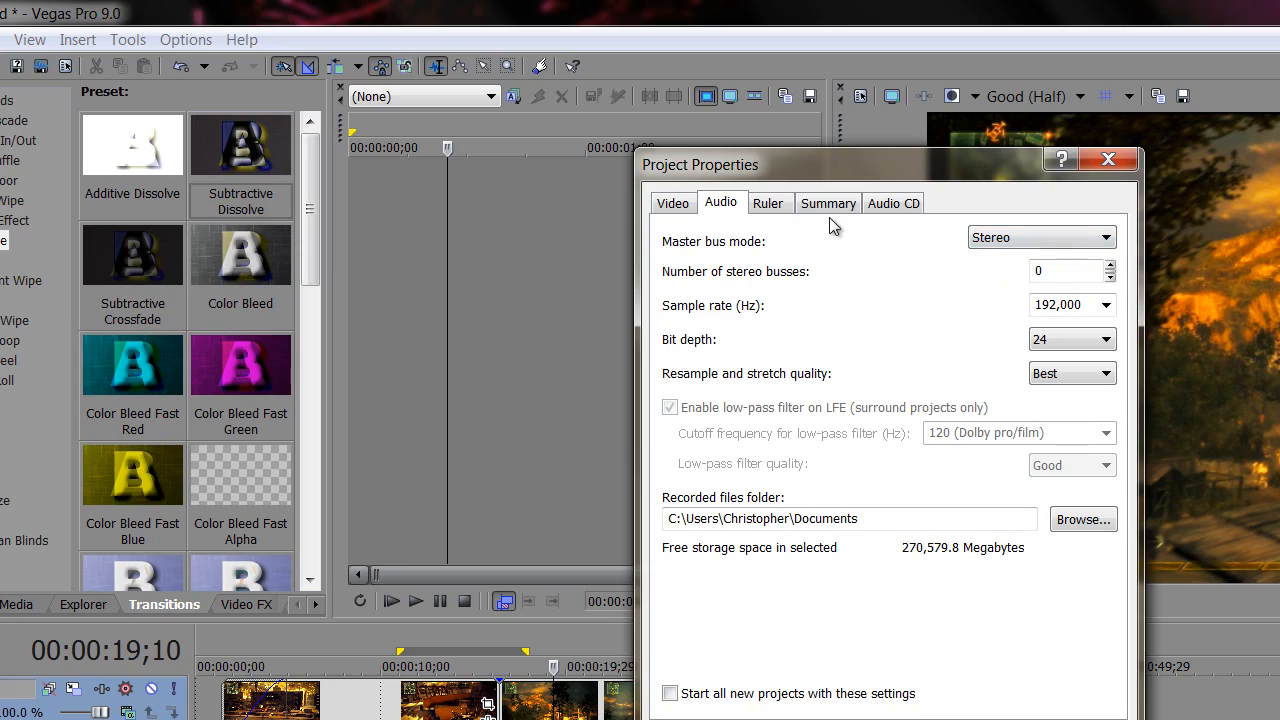
click(673, 203)
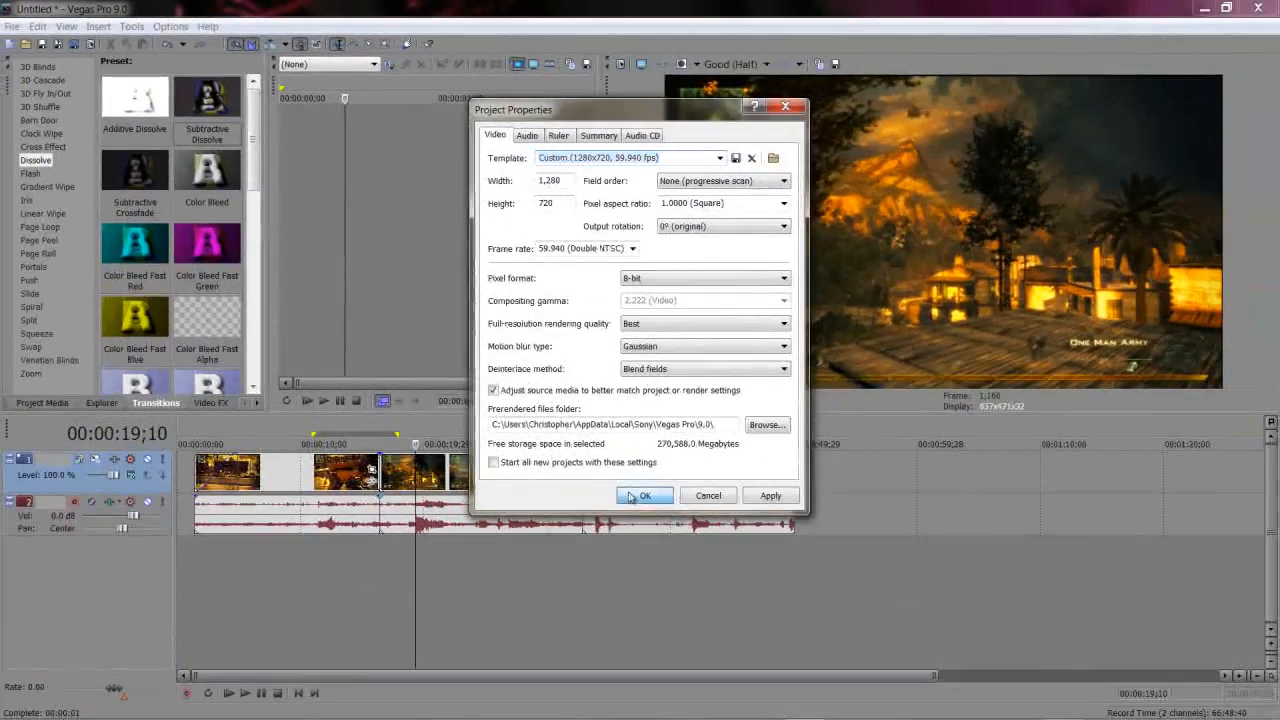
click(905, 714)
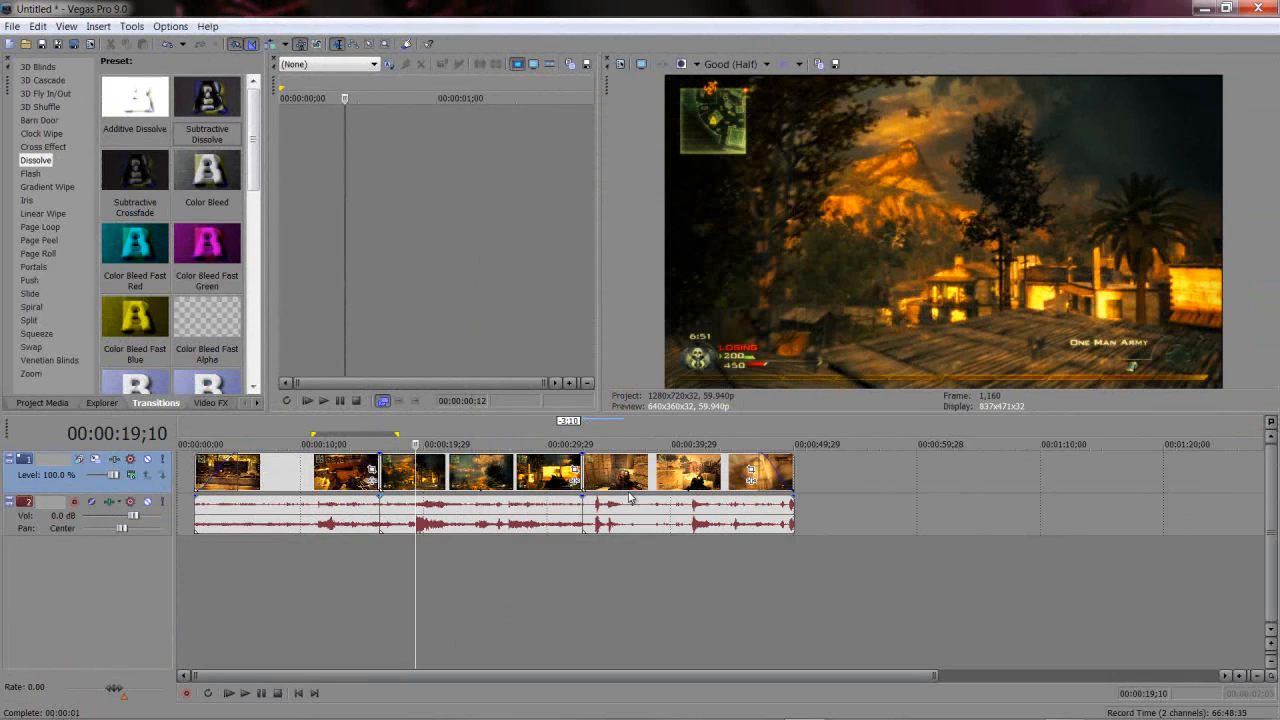
Place the playhead at 00:00:41;26 and browse to the Music library to import a song
click(694, 563)
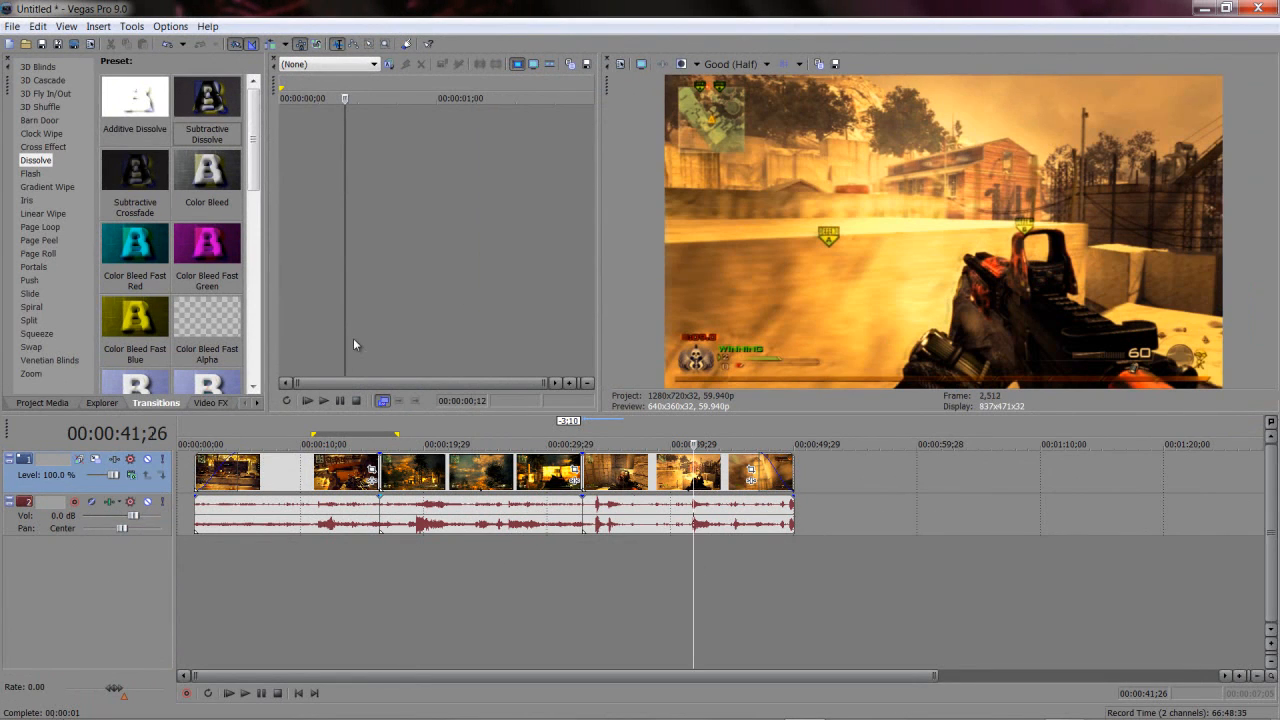
click(25, 47)
click(207, 210)
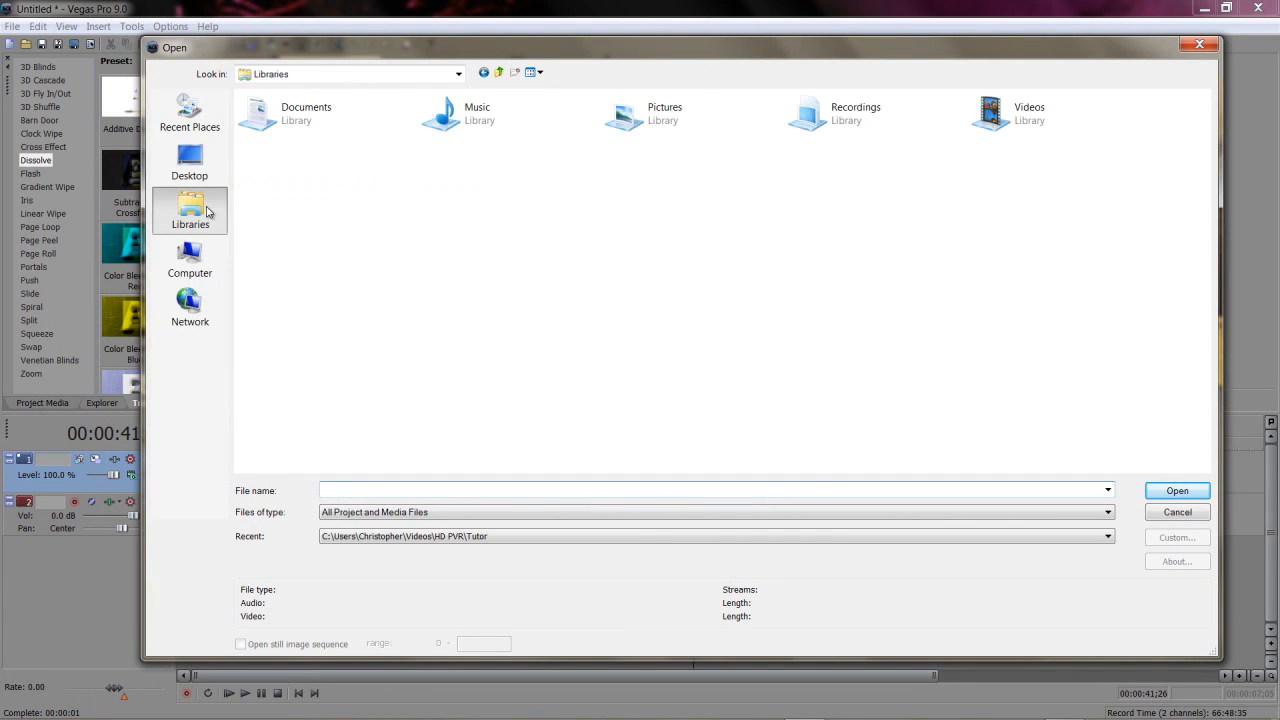
double_click(455, 130)
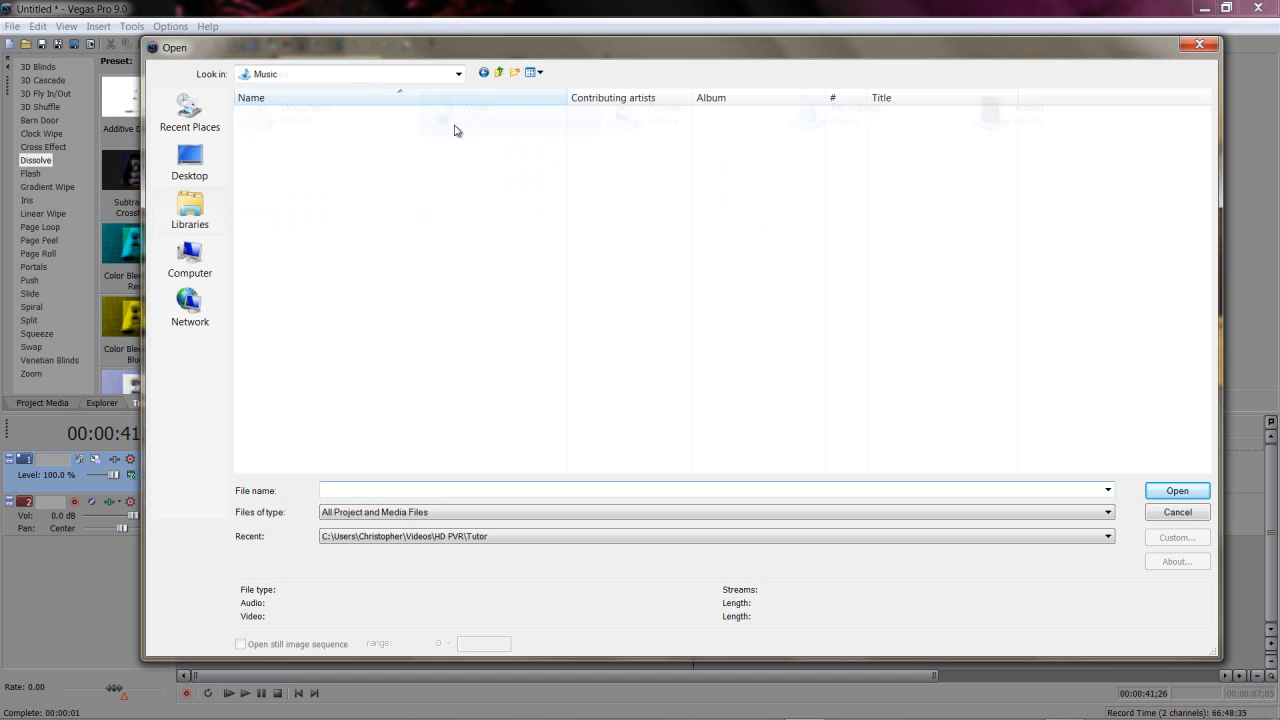
click(286, 280)
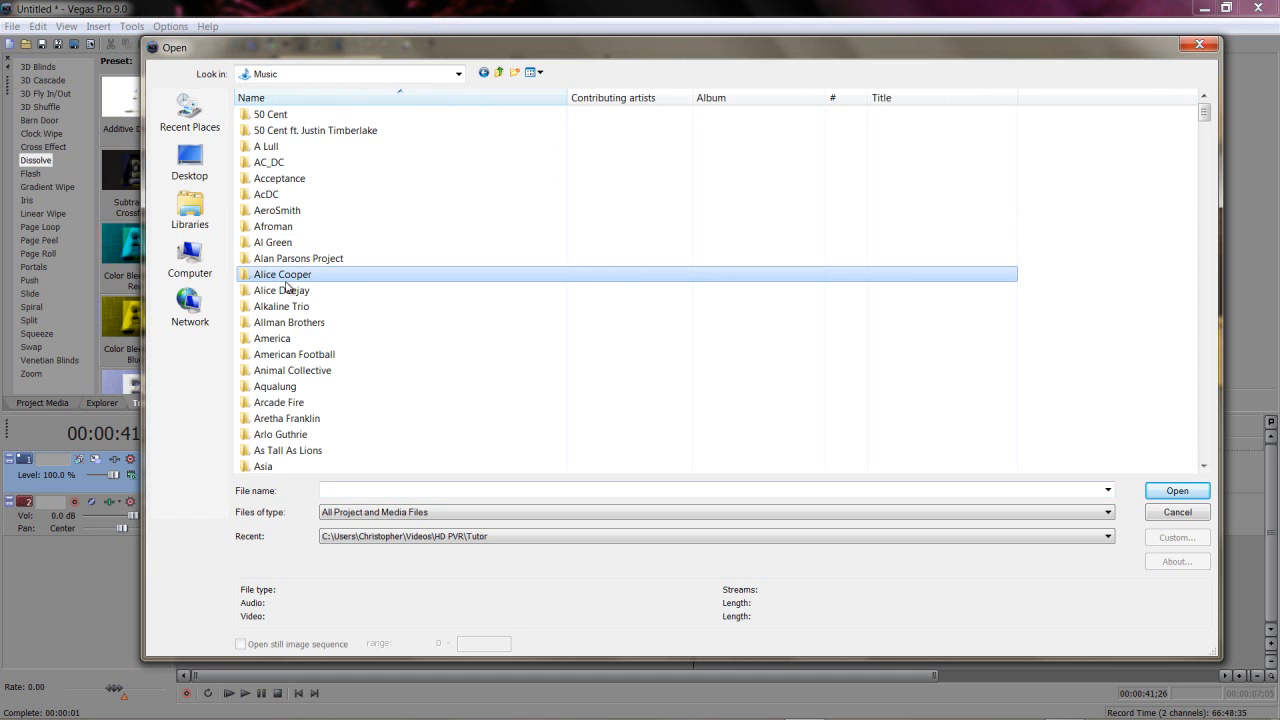
key(e)
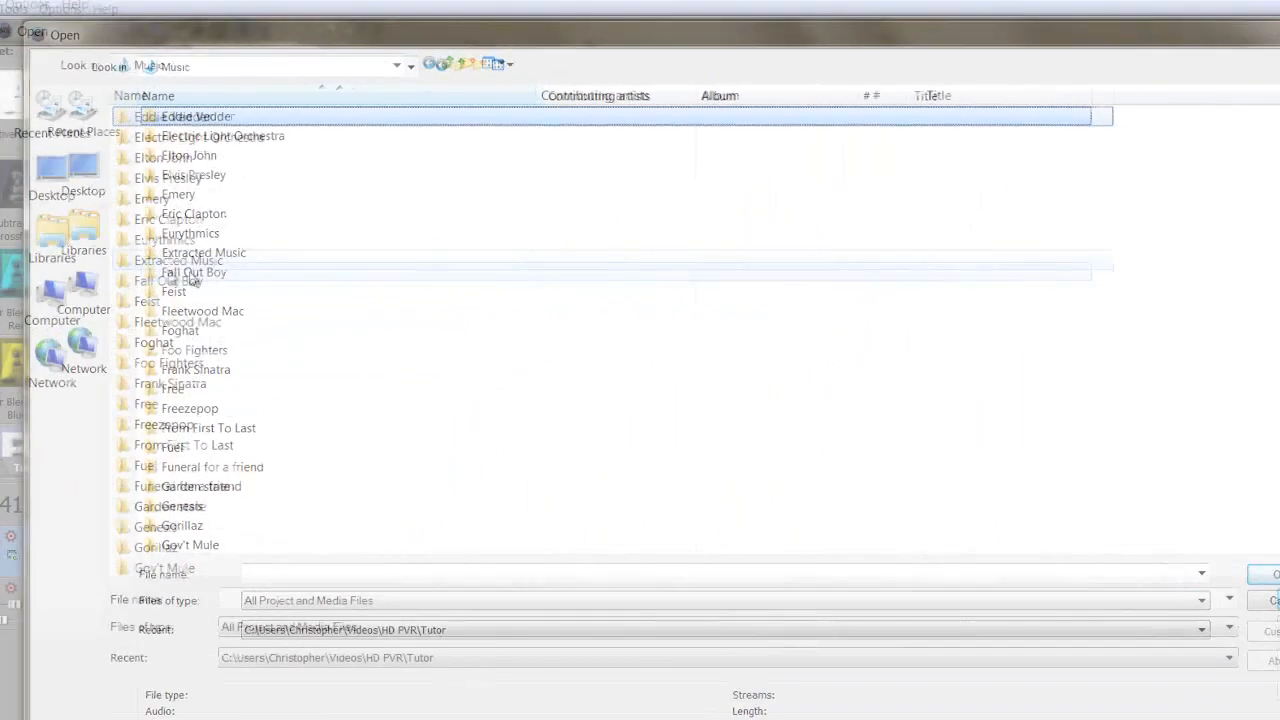
double_click(281, 227)
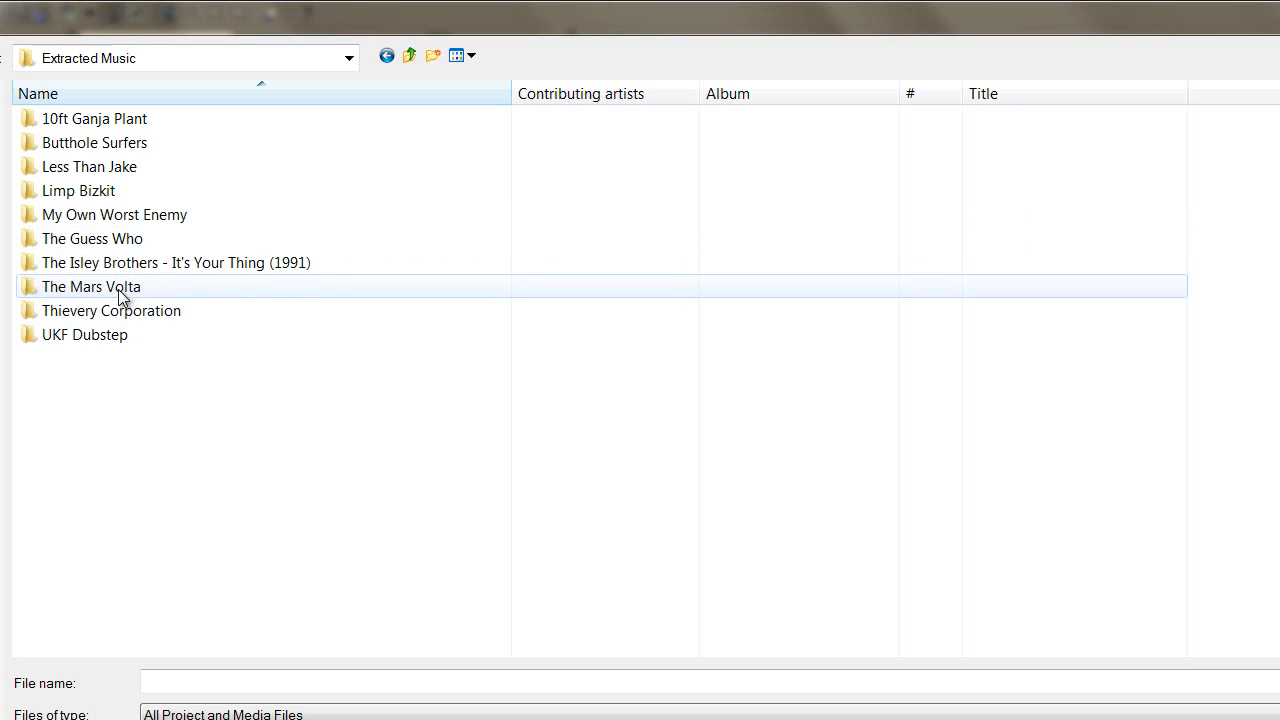
click(387, 57)
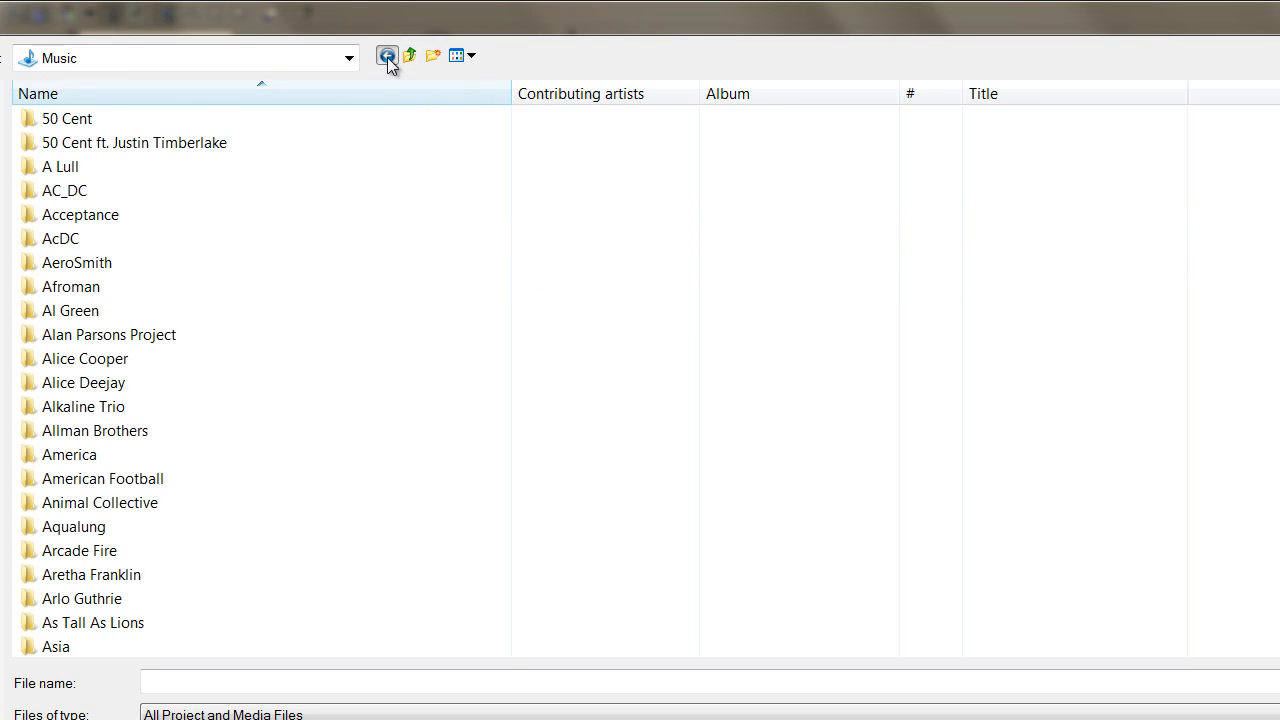
Import 06 The Ark.m4a from the Fate (Bonus Track Version) album in the Dr. Dog folder
double_click(84, 361)
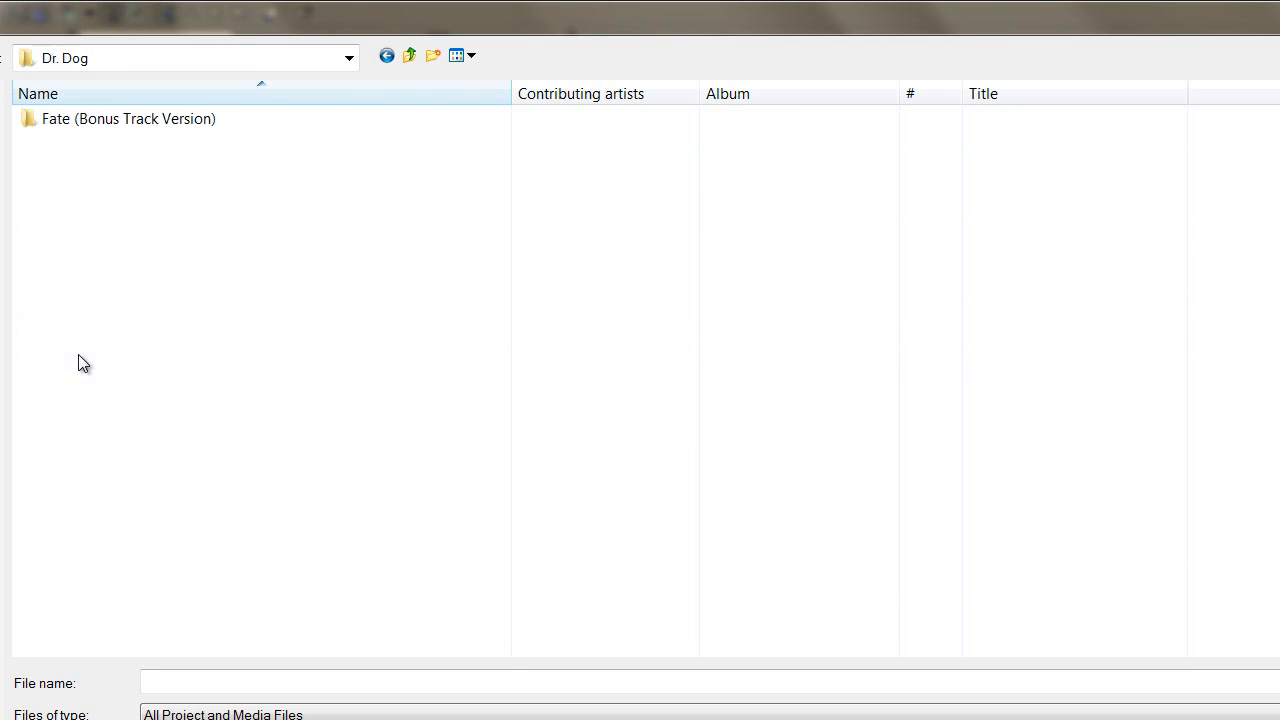
double_click(115, 127)
double_click(170, 122)
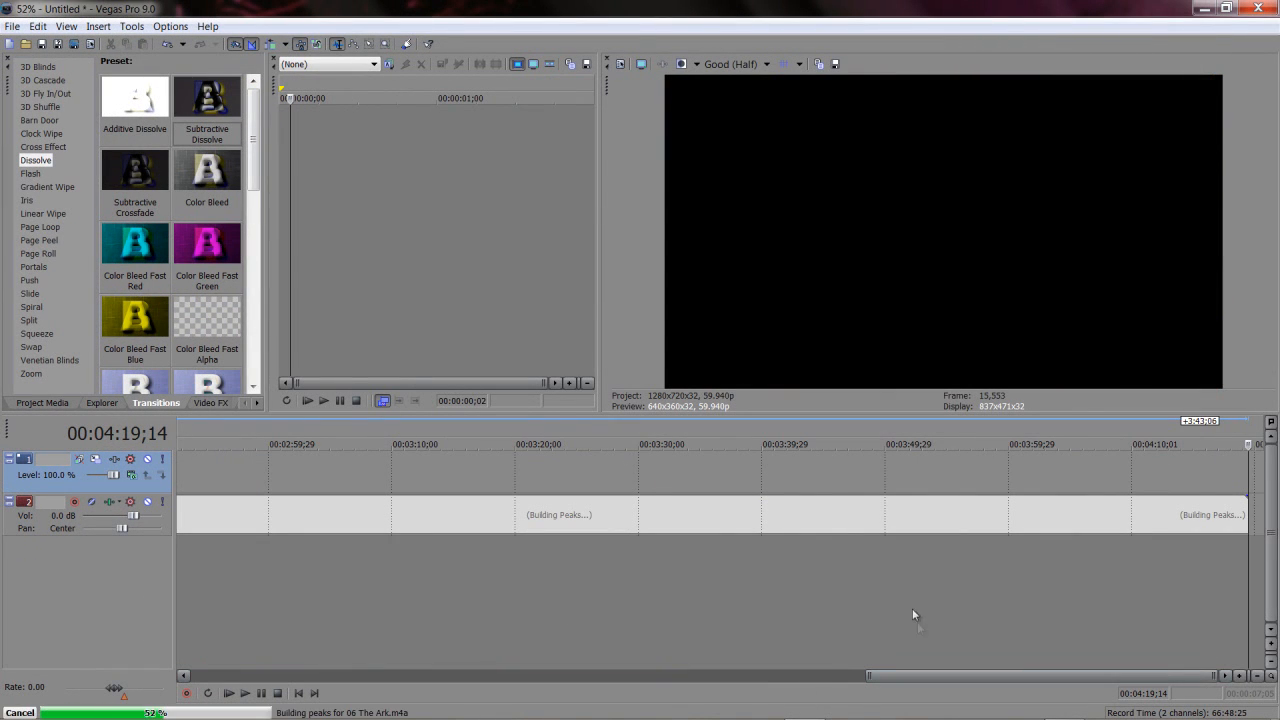
Move the imported song onto its own new audio track so it starts at the beginning of the timeline
drag(900, 678, 209, 679)
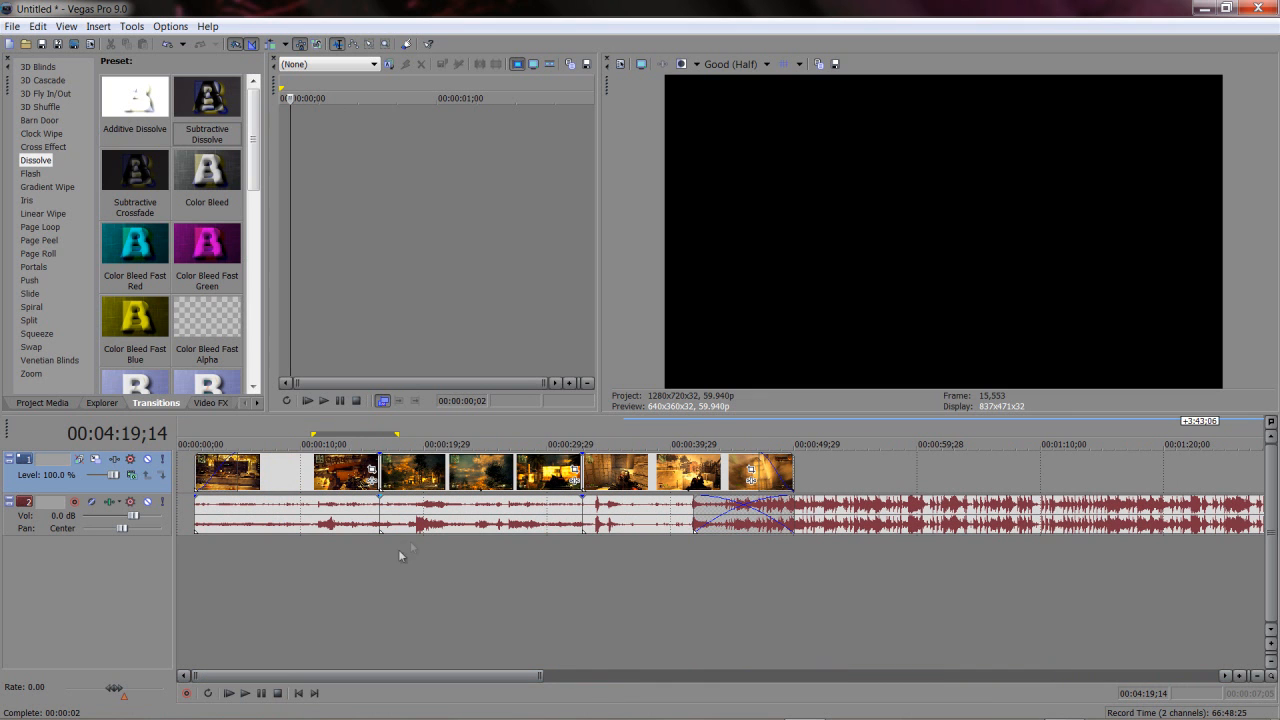
drag(862, 521, 755, 561)
drag(597, 584, 279, 563)
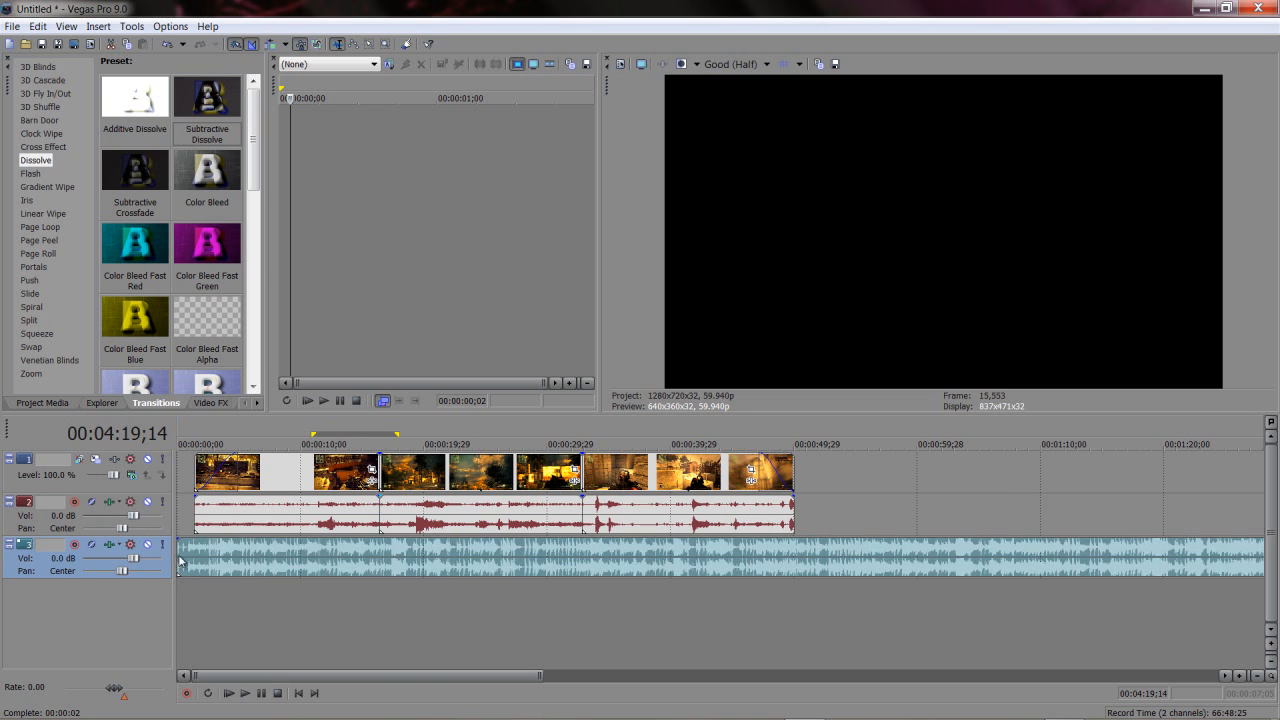
Split the song at 00:00:55;25 and delete the part after the split
click(867, 555)
click(886, 556)
click(866, 544)
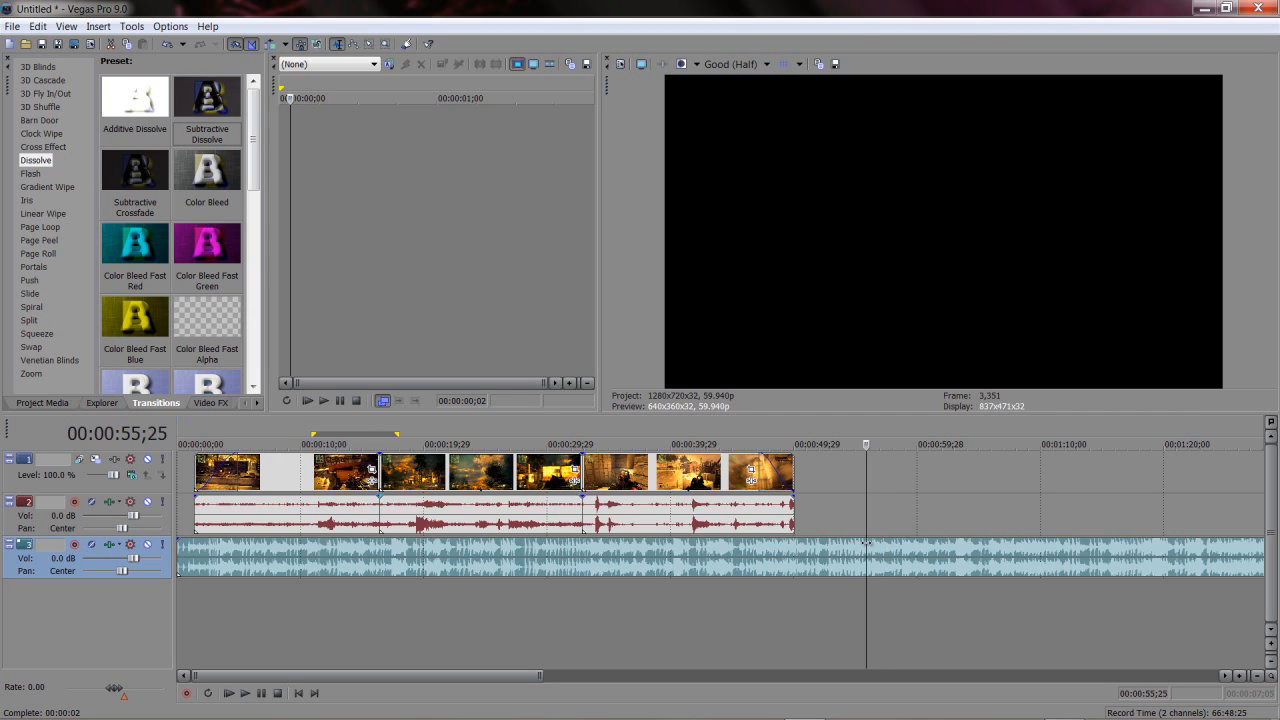
key(s)
key(q)
click(875, 553)
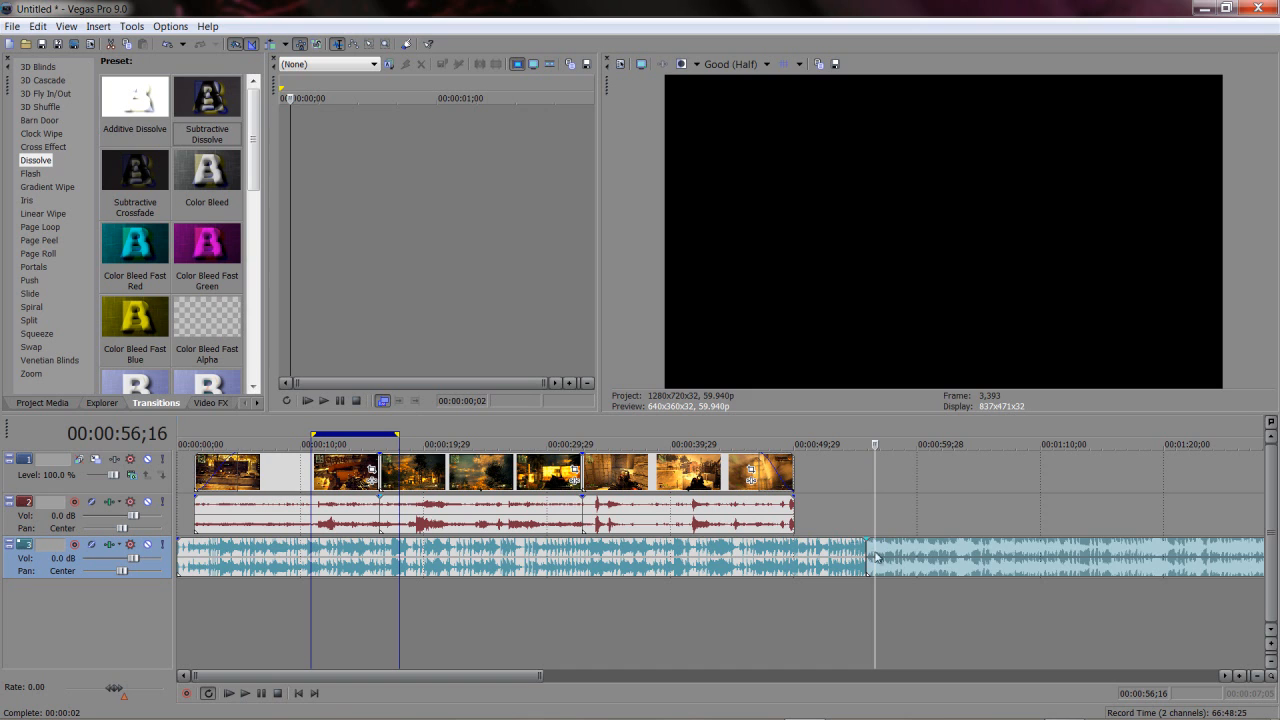
mouse_move(882, 556)
mouse_down()
mouse_move(922, 556)
mouse_move(837, 556)
mouse_move(880, 556)
mouse_up()
drag(1067, 501, 982, 611)
key(Delete)
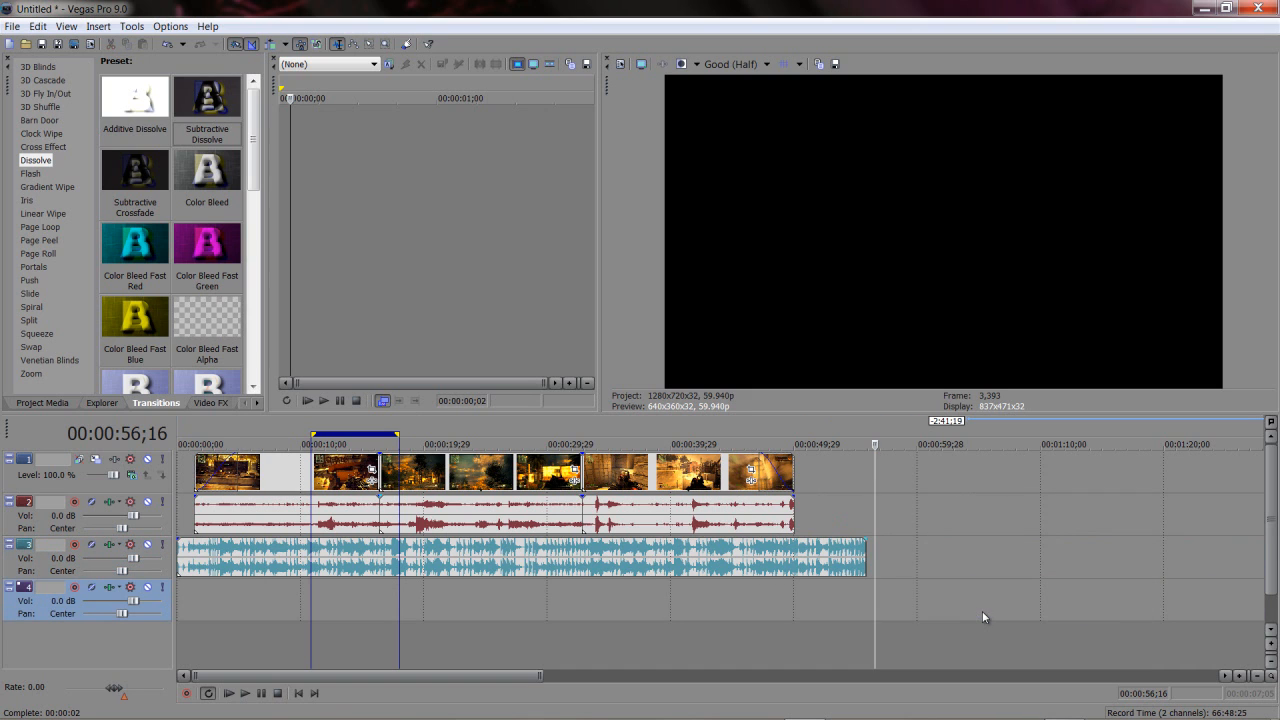
Select all events on the timeline with the time selection spanning from the start to 00:00:55;25
click(607, 554)
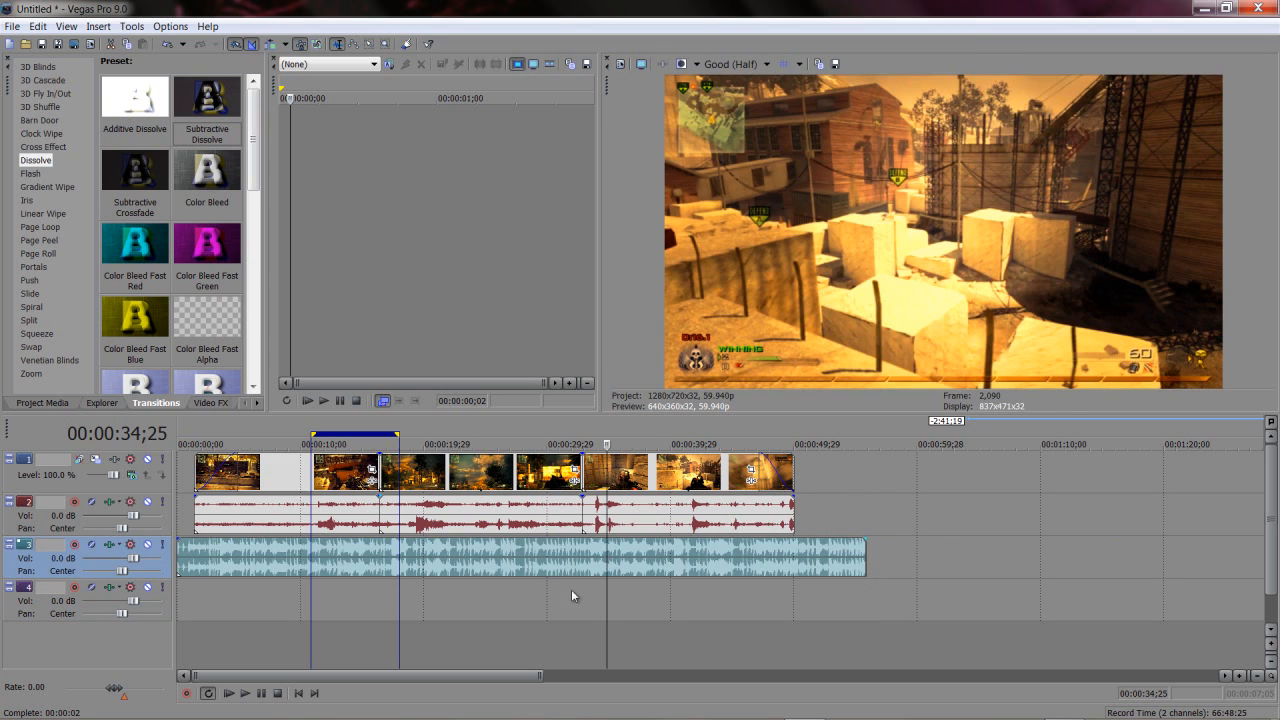
key(ctrl+a)
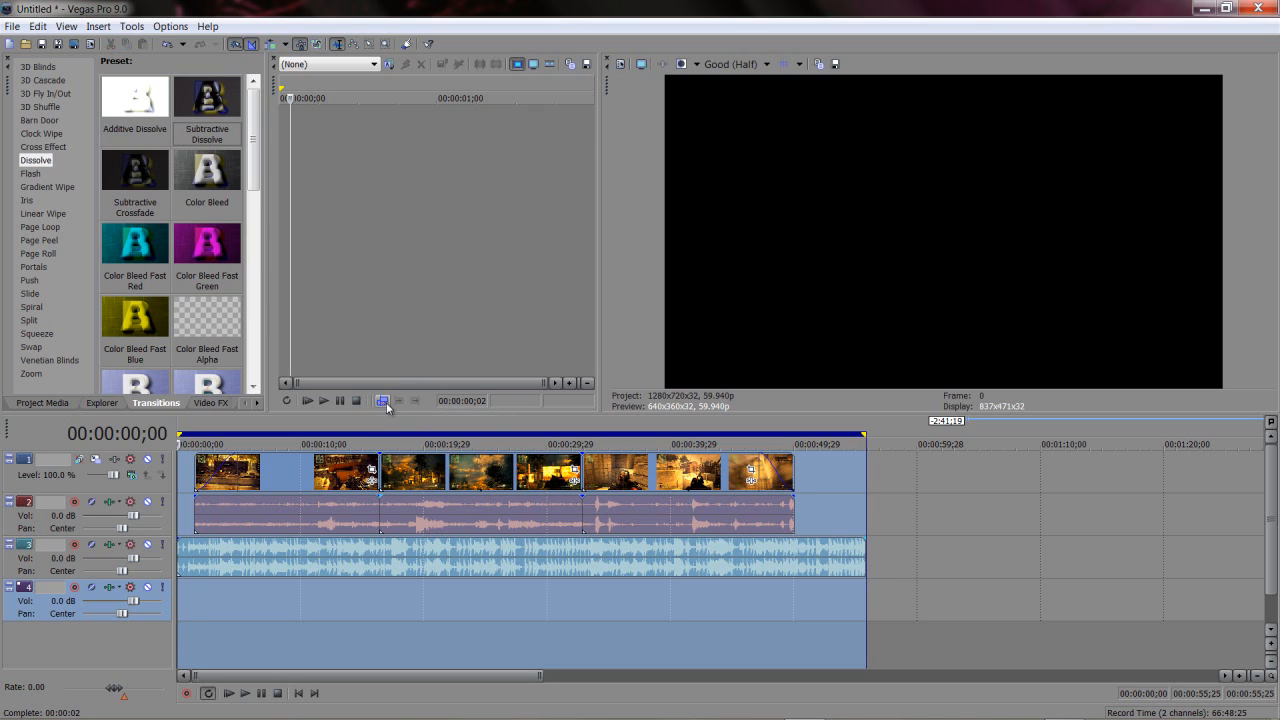
Enlarge the video preview by narrowing the trimmer beside it and lowering the divider above the timeline
drag(599, 140, 348, 165)
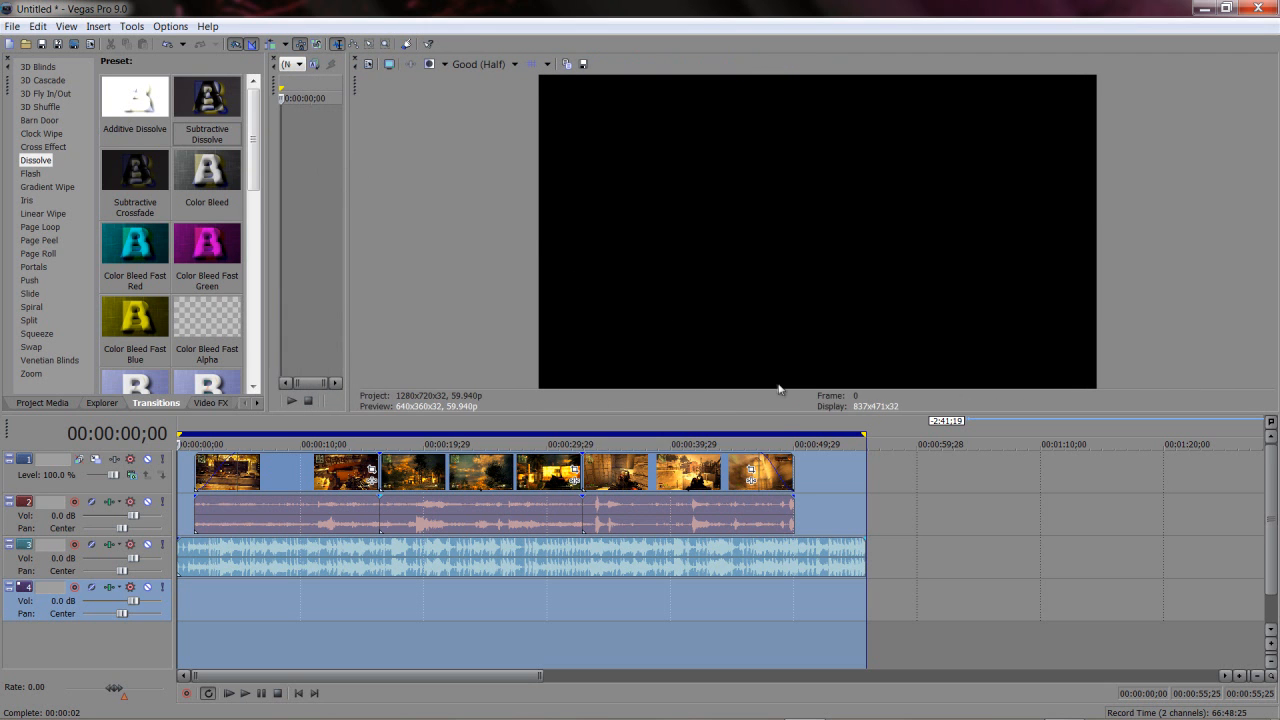
drag(776, 410, 783, 474)
Reselect all timeline events, with the time selection spanning from the start to 00:00:55;25
click(909, 603)
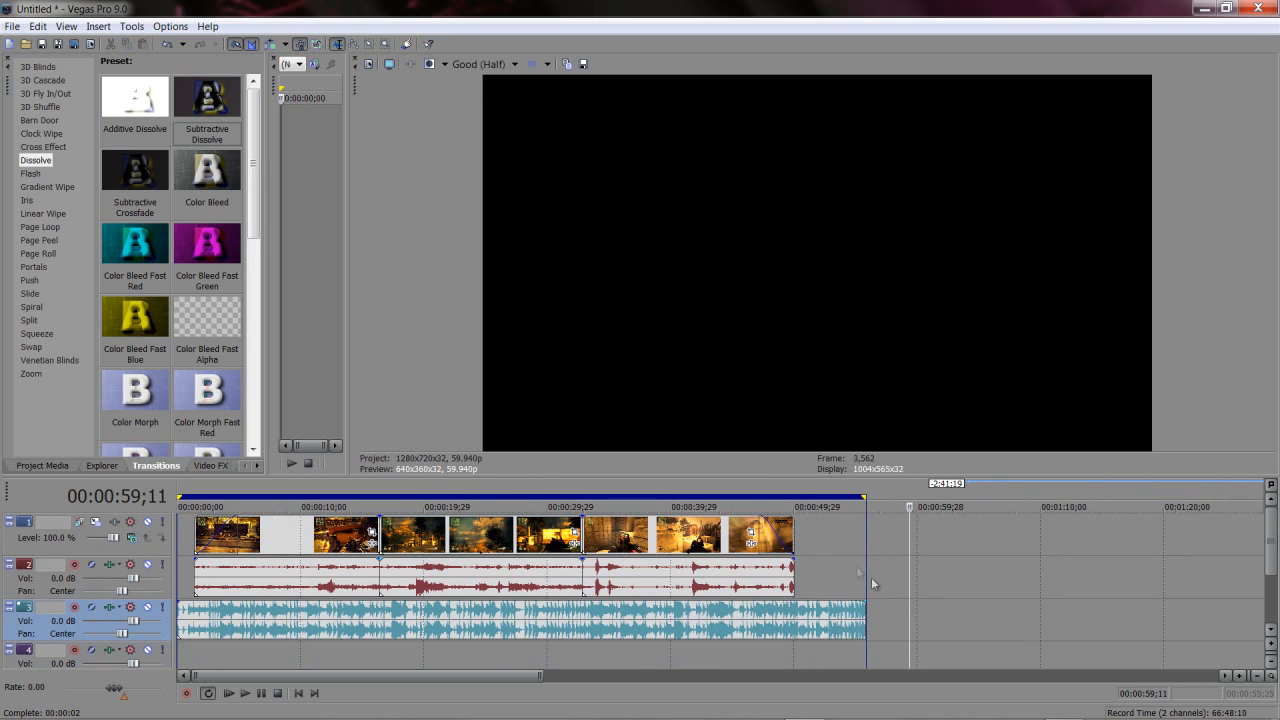
double_click(855, 570)
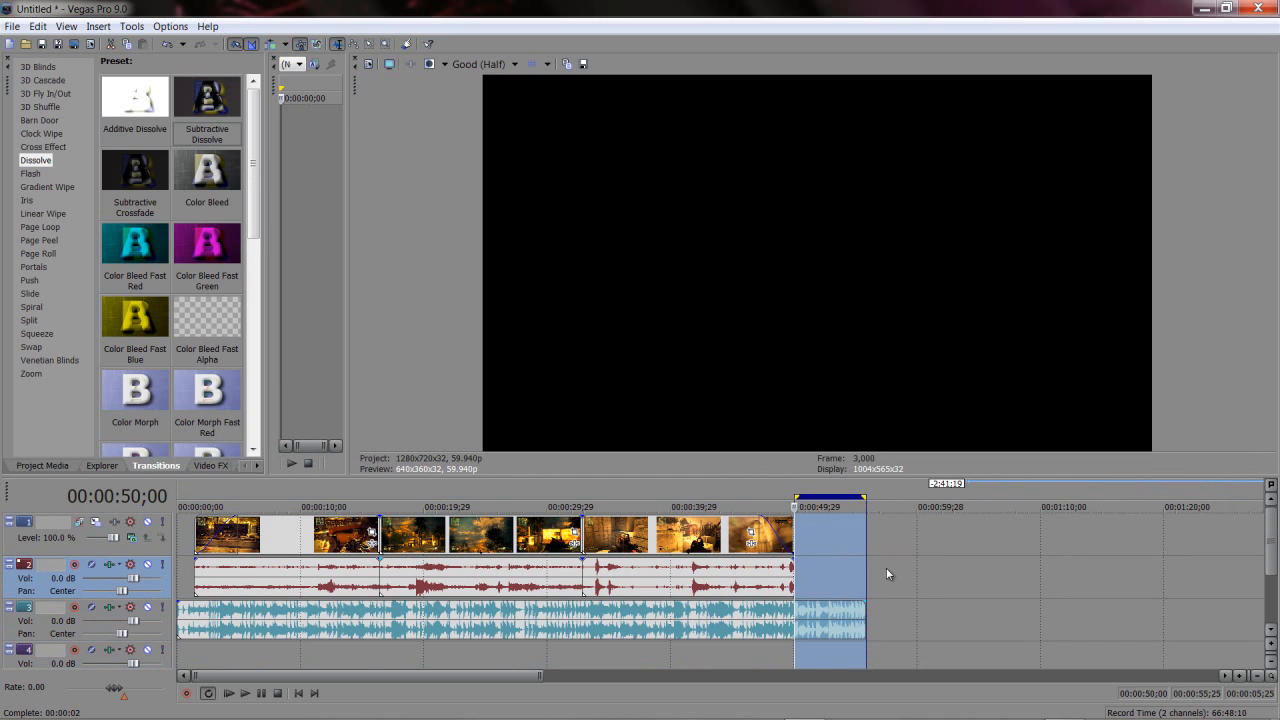
key(ctrl+a)
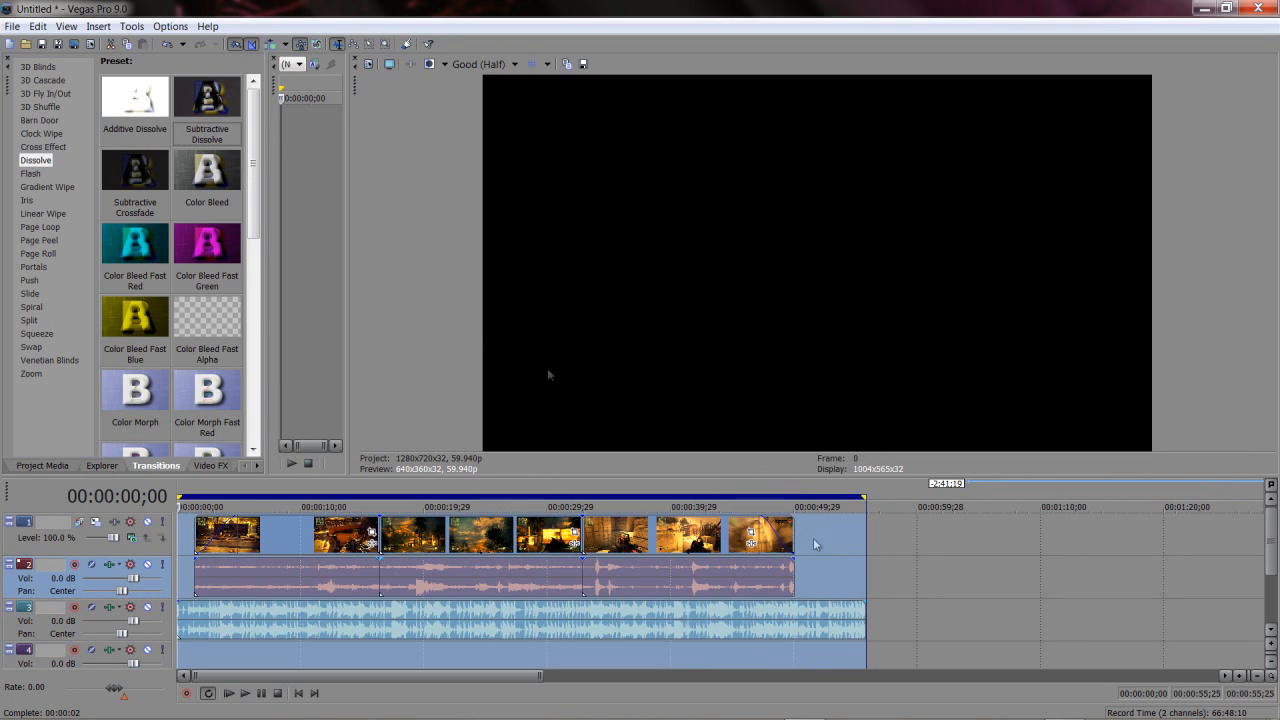
Open the Render As settings for the project and set the output format to XDCAM EX (*.MP4)
click(76, 46)
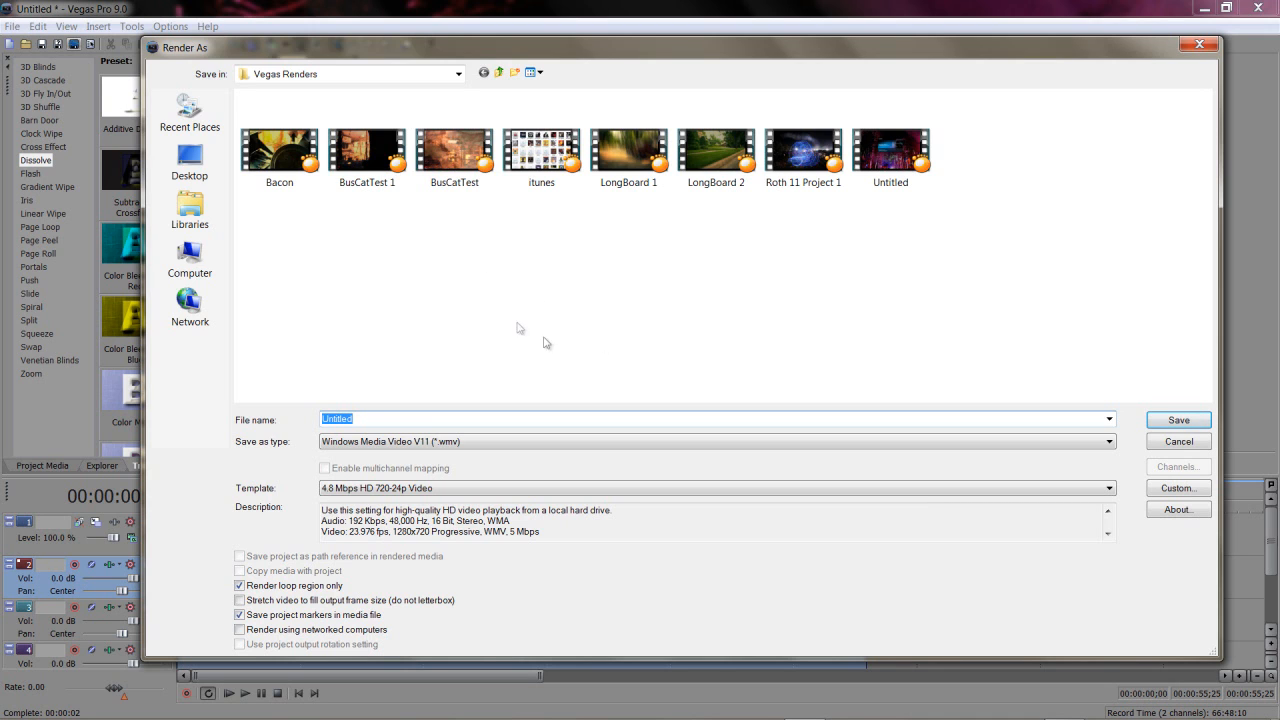
click(425, 442)
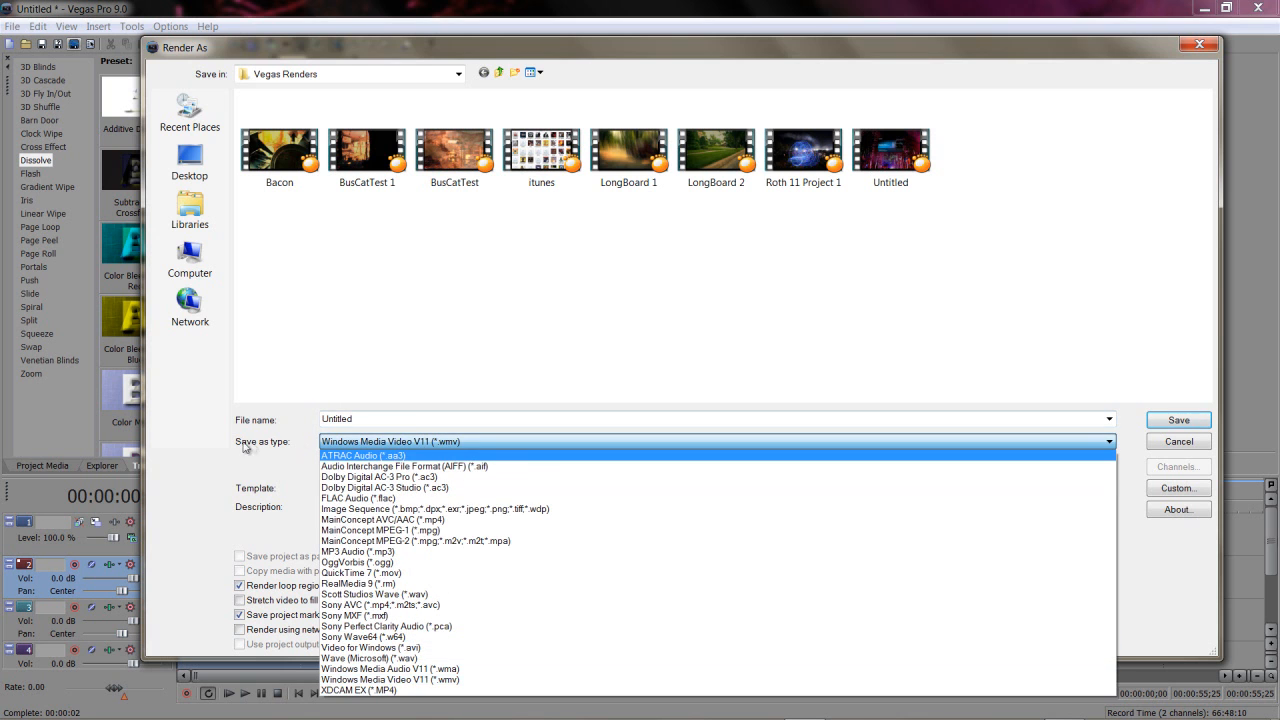
click(349, 690)
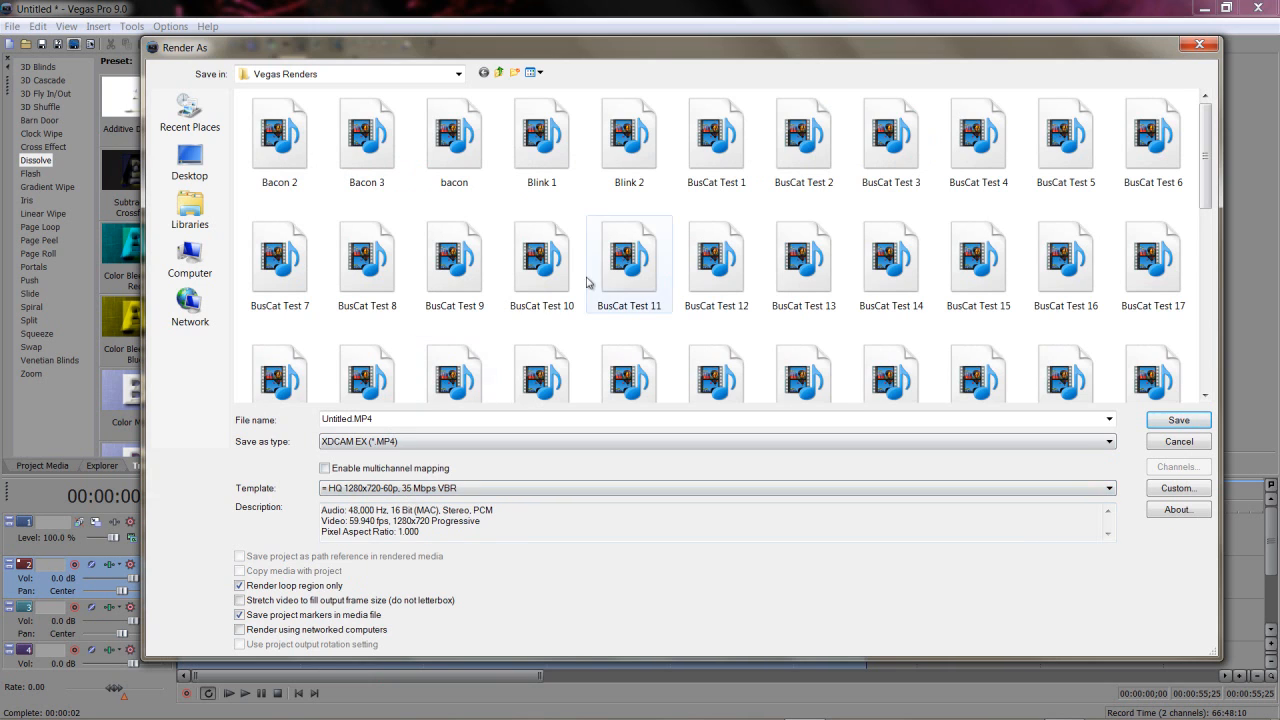
Switch the render format to Windows Media Video V11 (*.wmv) and look through its available templates
click(368, 442)
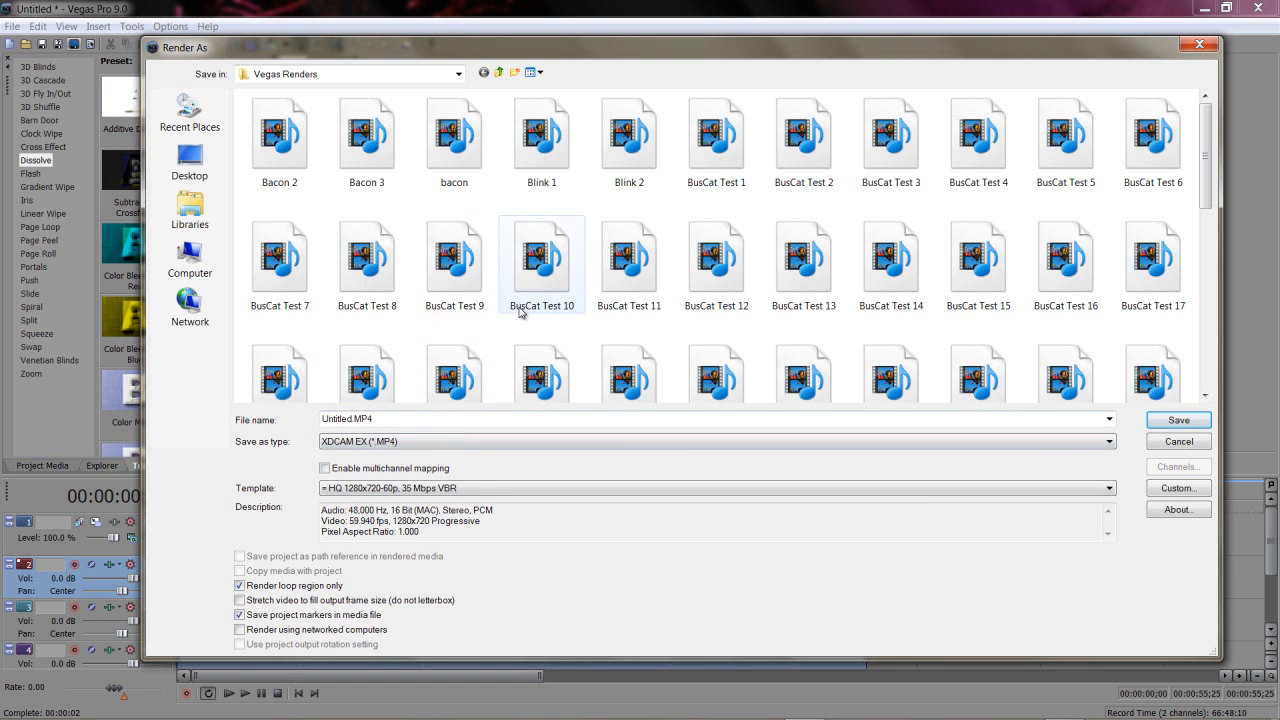
click(430, 443)
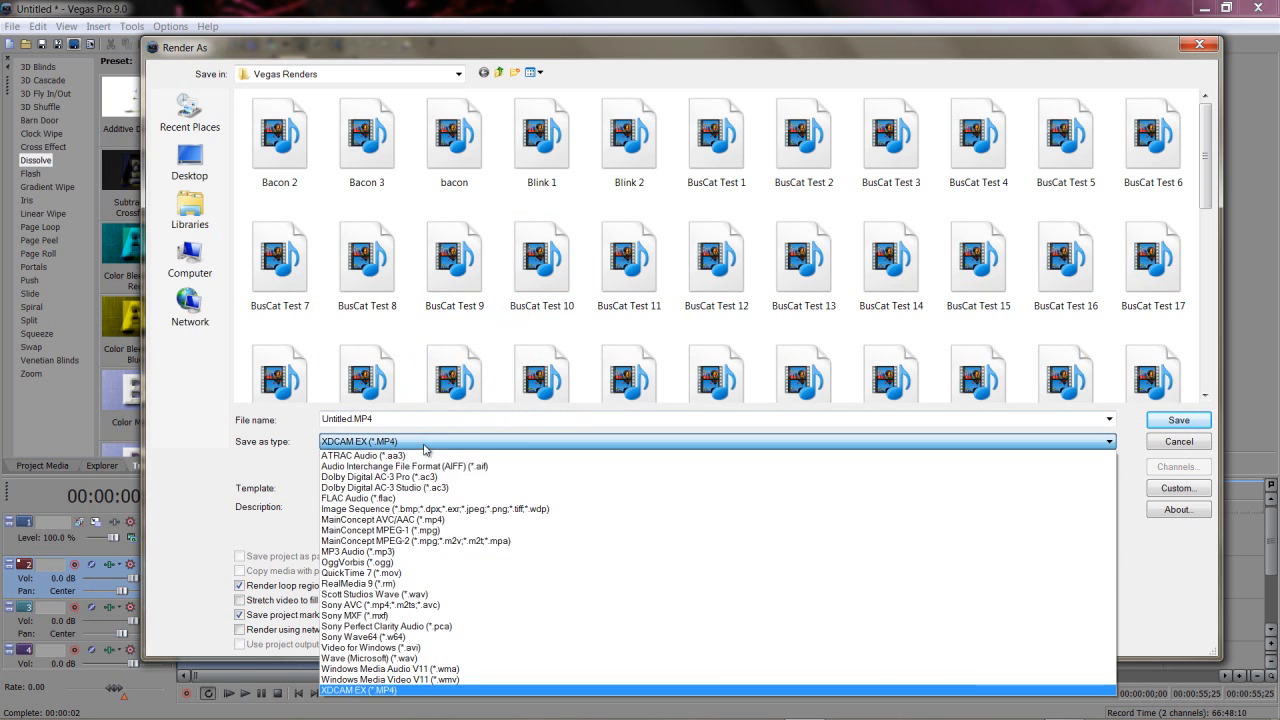
click(432, 680)
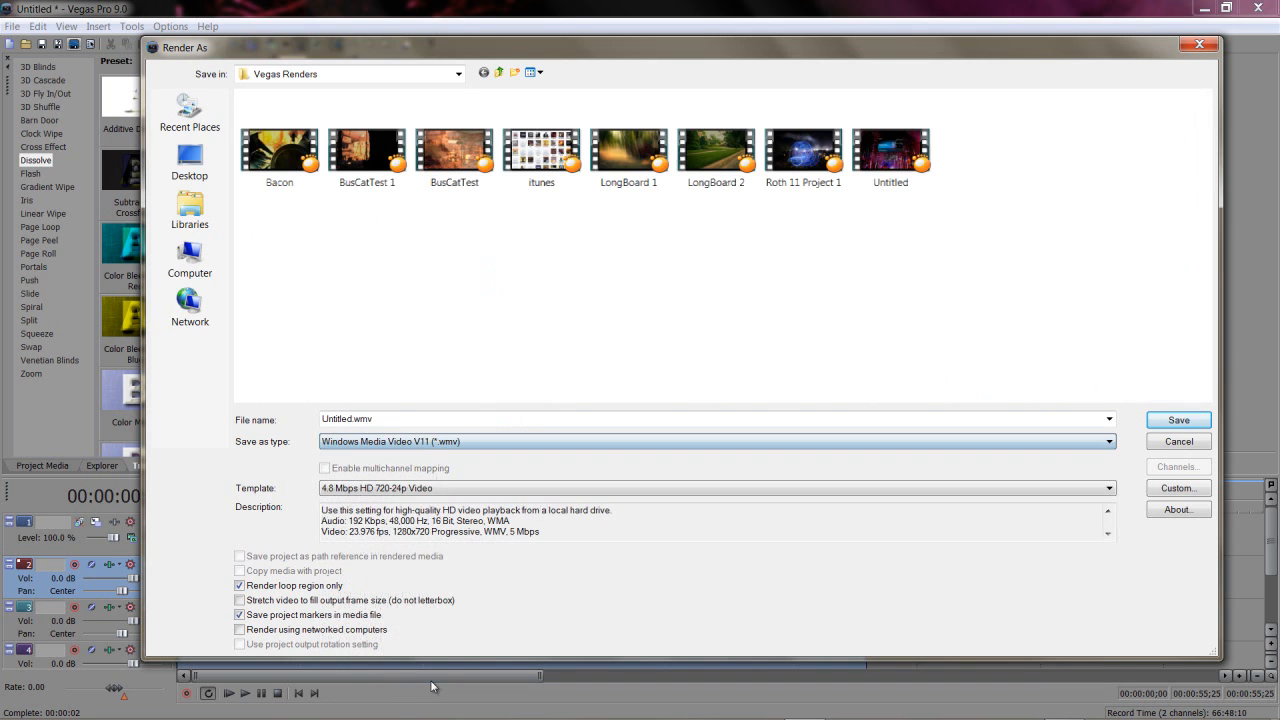
click(390, 490)
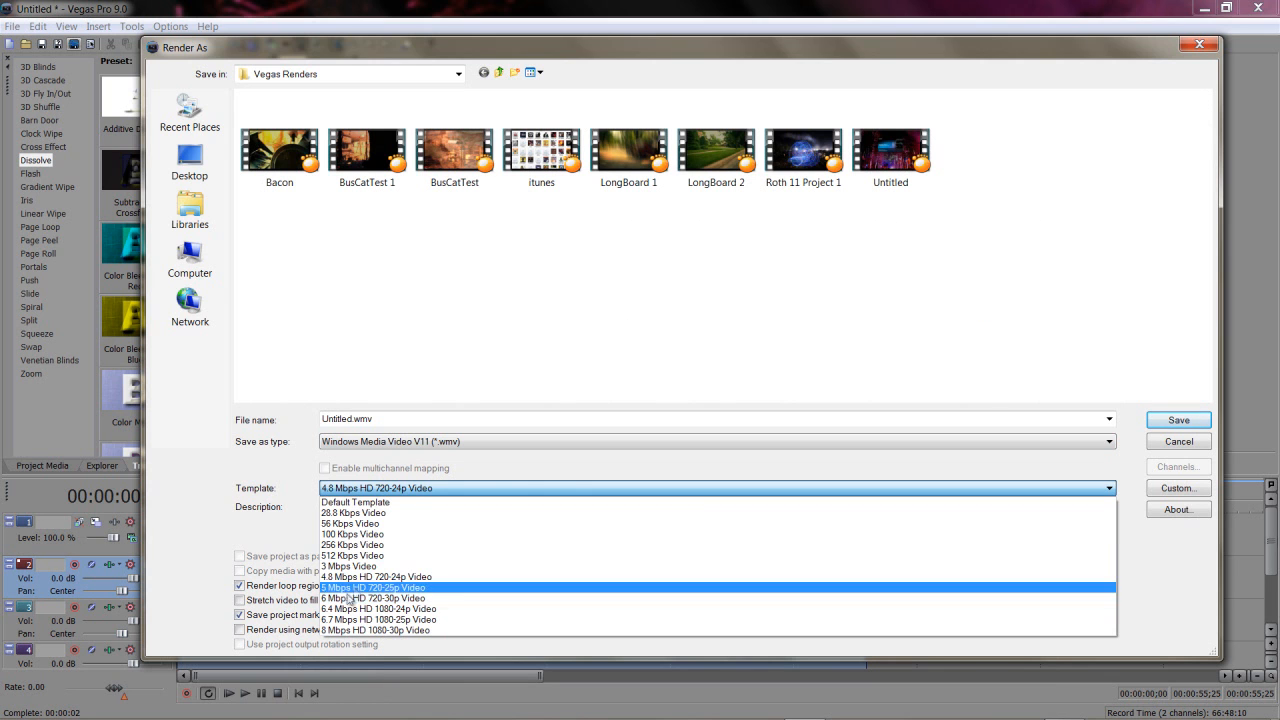
click(284, 493)
Set the render format to XDCAM EX (*.MP4) with the HQ 1280x720-60p, 35 Mbps VBR template, and close the settings without rendering
click(377, 445)
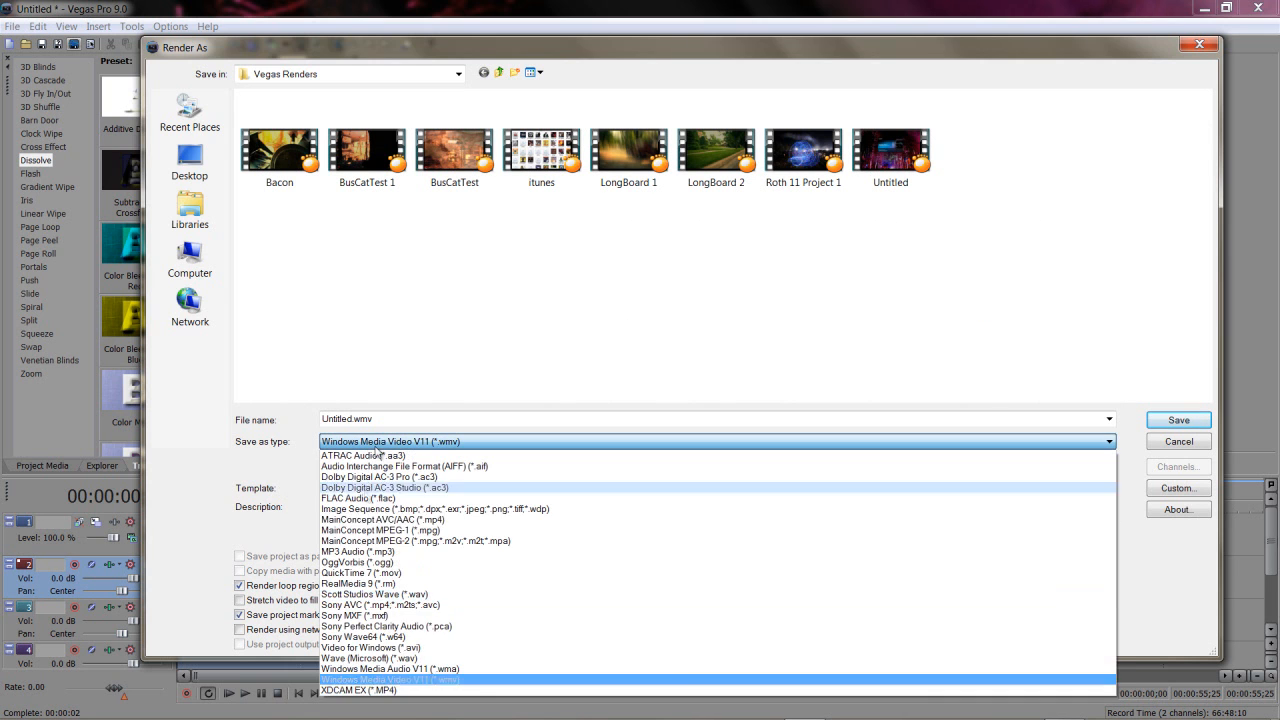
click(363, 690)
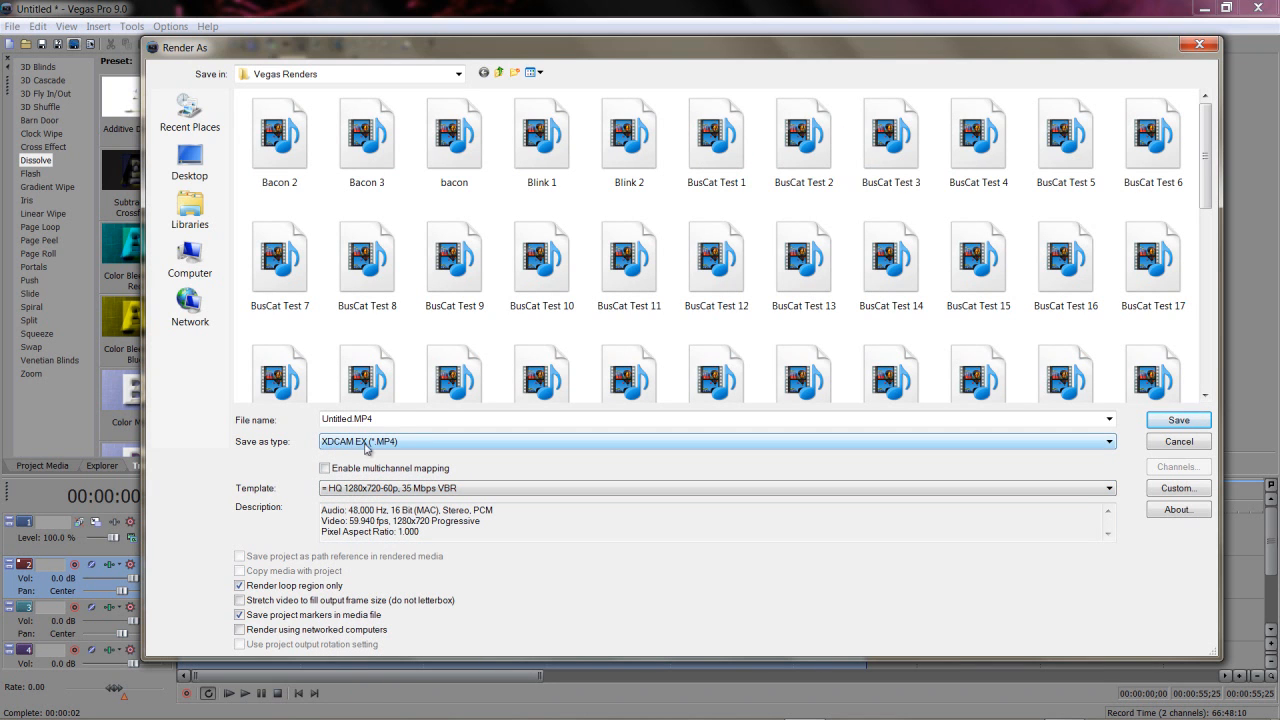
click(360, 488)
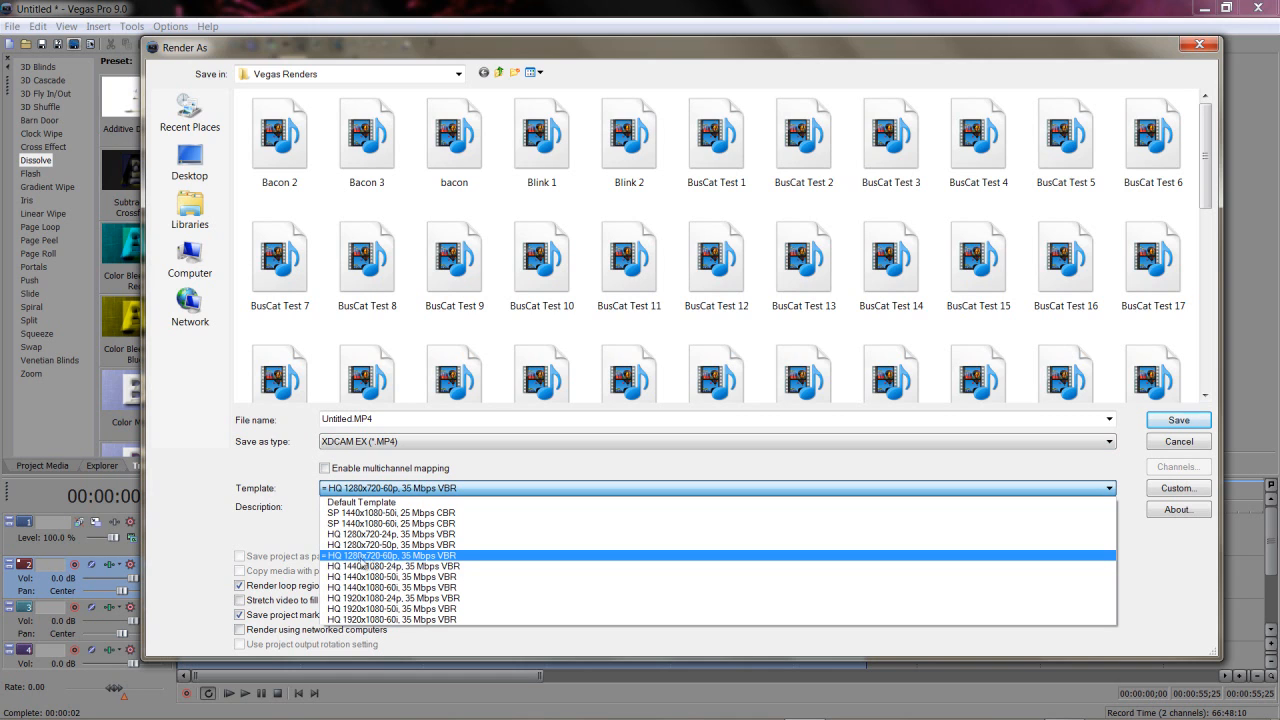
click(428, 560)
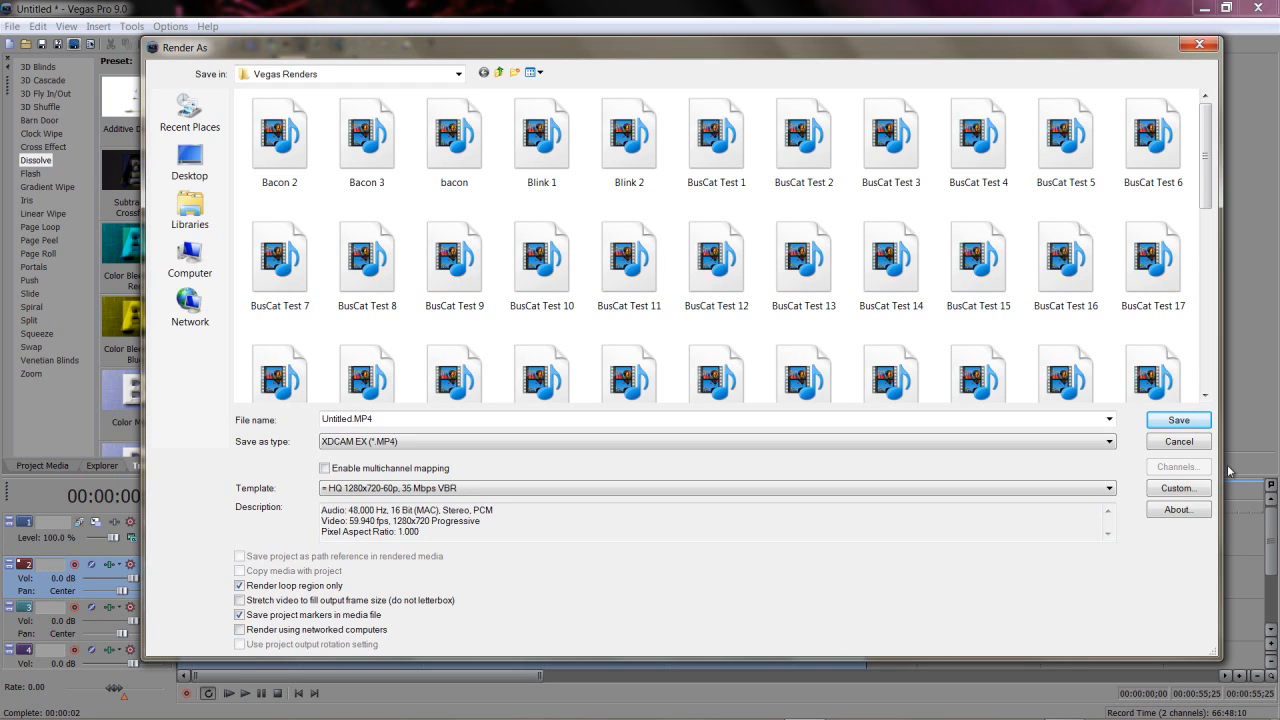
click(1201, 45)
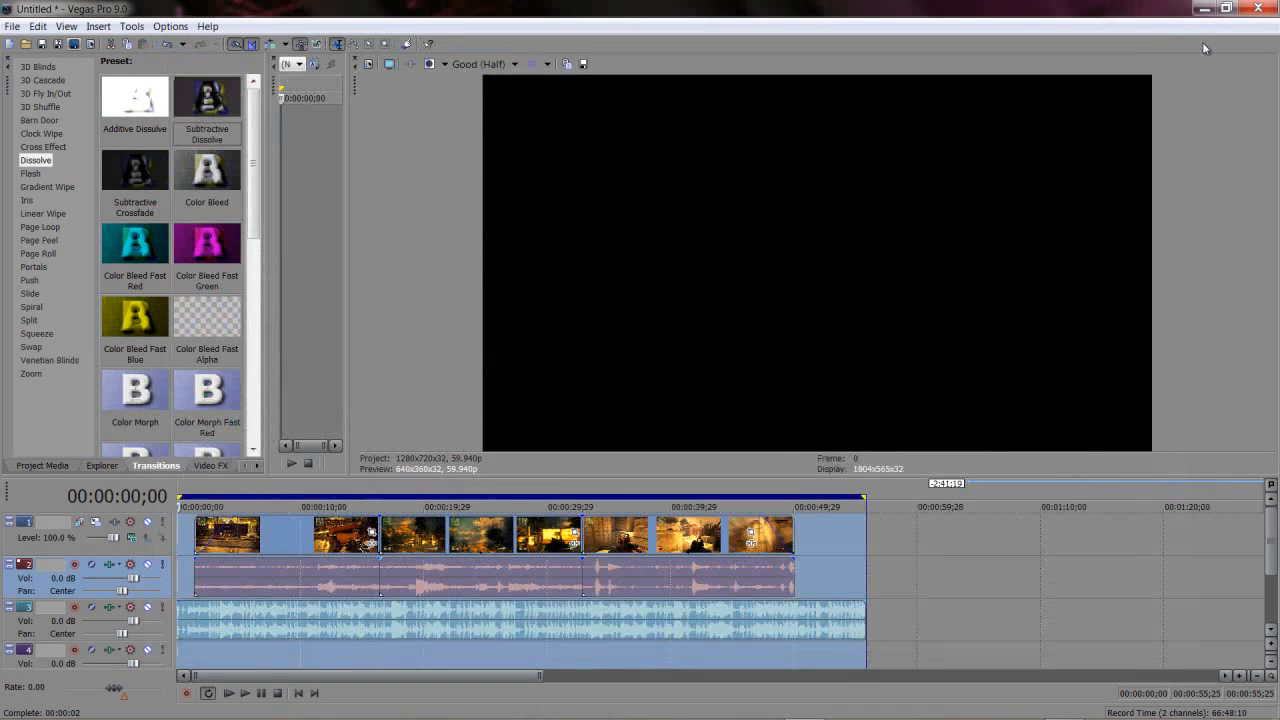
click(898, 575)
mouse_move(891, 718)
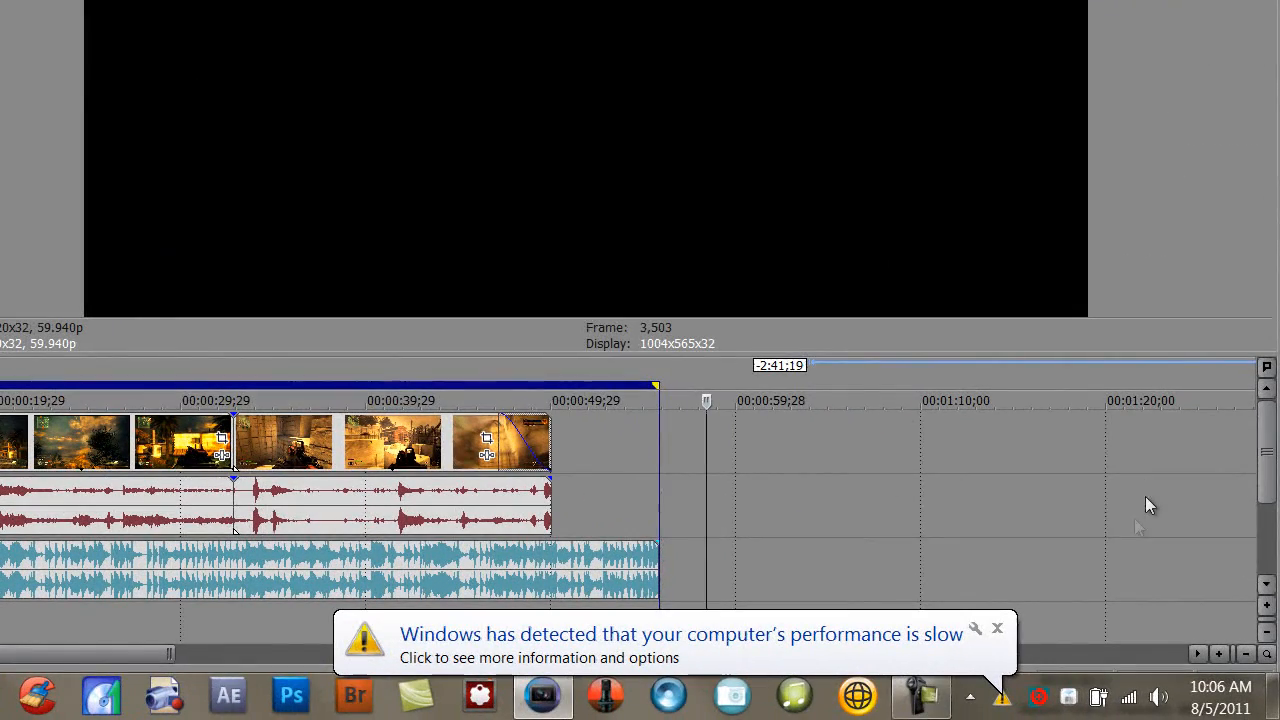
click(927, 700)
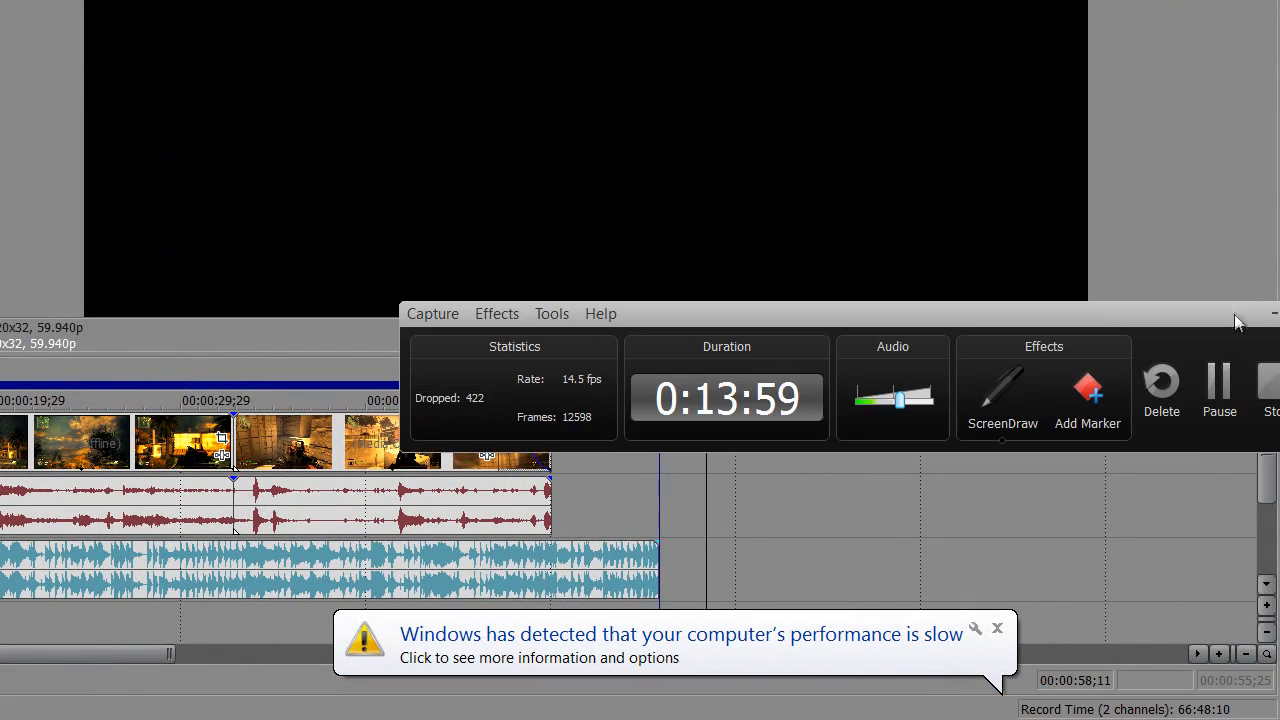